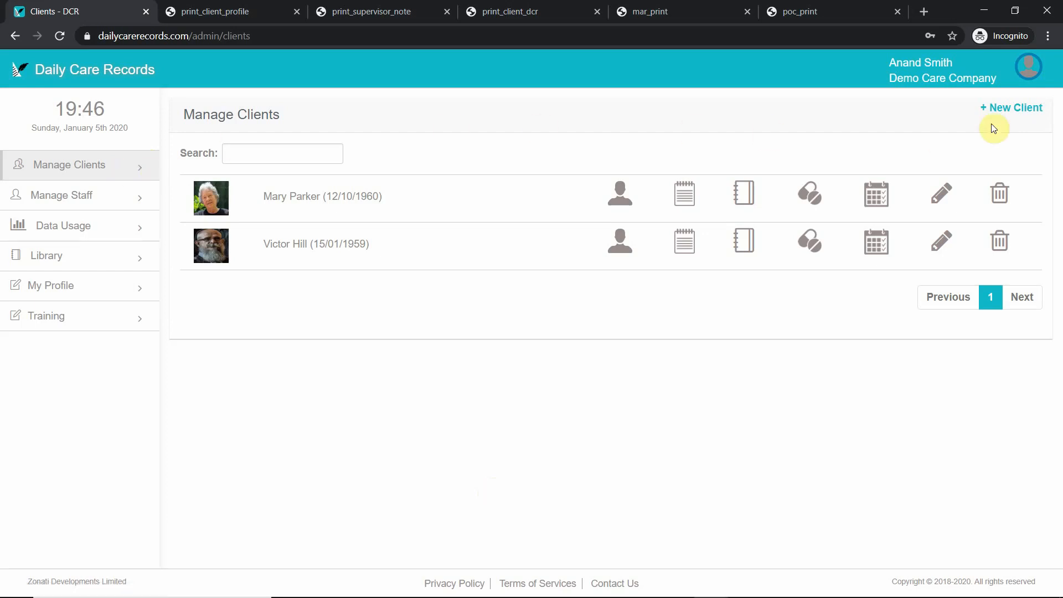
Open a blank new client form and examine its fields from personal details through to the carer notification option.
{"action": "left_click", "coordinate": [1010, 110]}
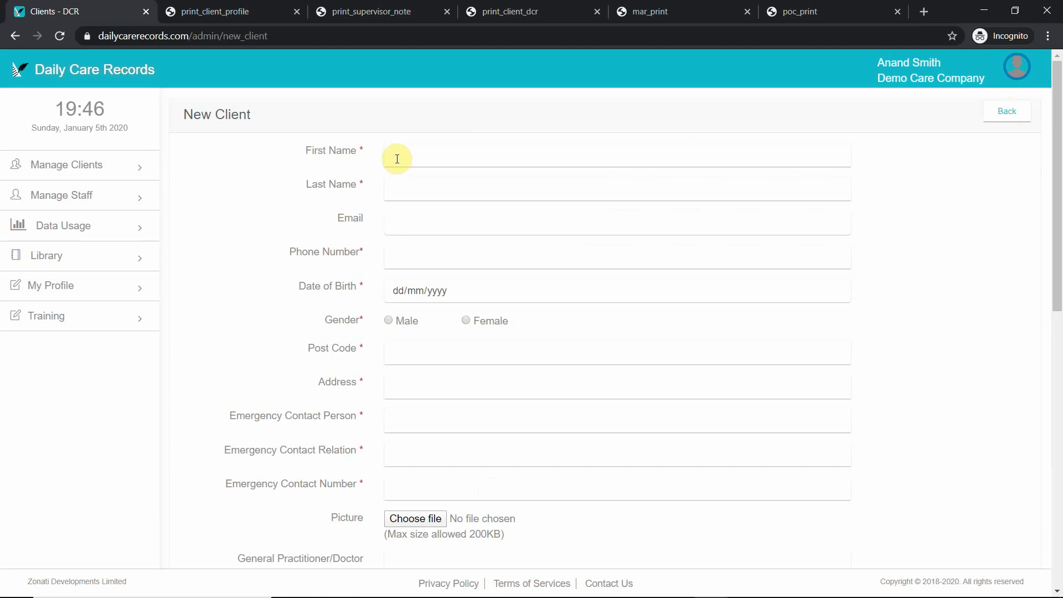
{"action": "scroll", "coordinate": [470, 266], "scroll_direction": "down", "scroll_amount": 1}
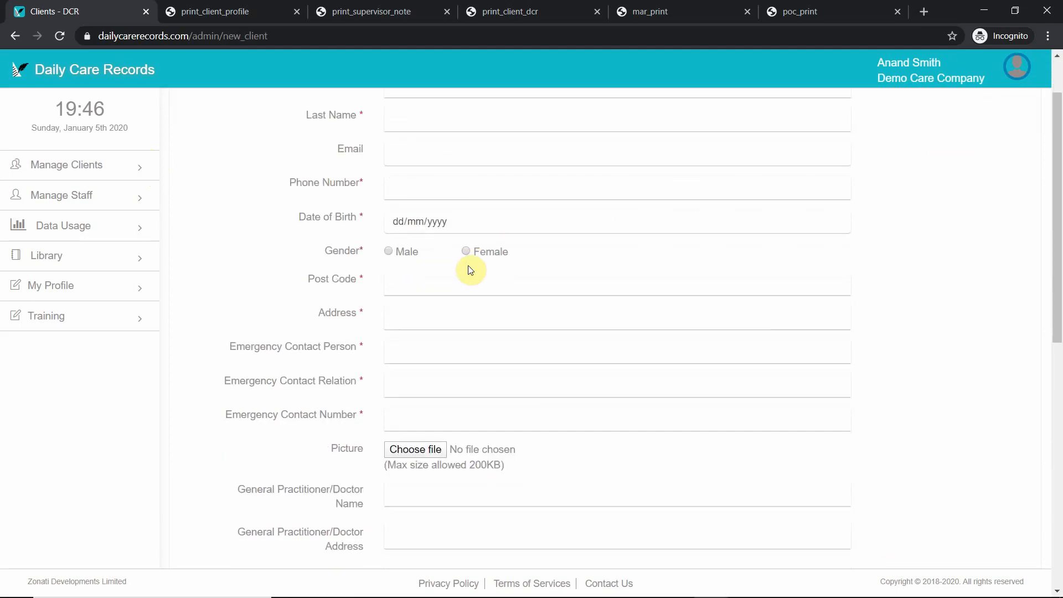
{"action": "scroll", "coordinate": [470, 269], "scroll_direction": "down", "scroll_amount": 5}
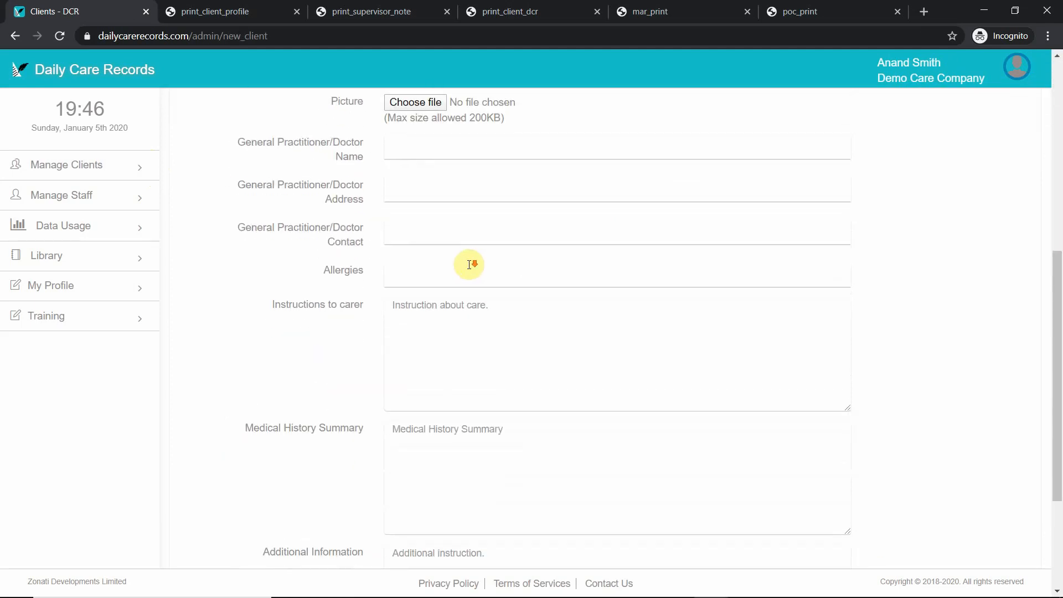
{"action": "scroll", "coordinate": [470, 264], "scroll_direction": "down", "scroll_amount": 2}
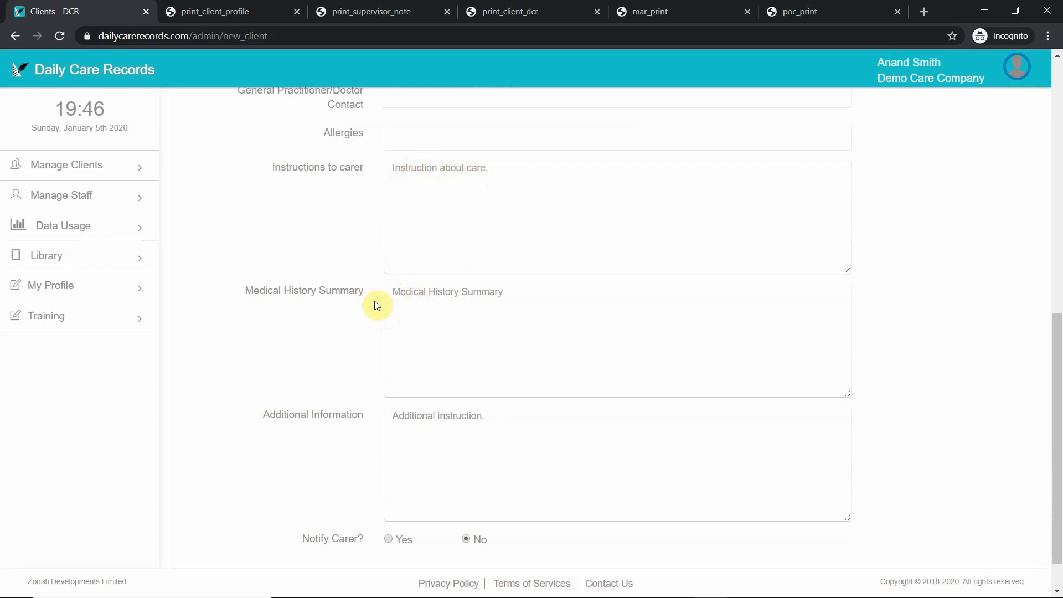
{"action": "scroll", "coordinate": [421, 357], "scroll_direction": "down", "scroll_amount": 1}
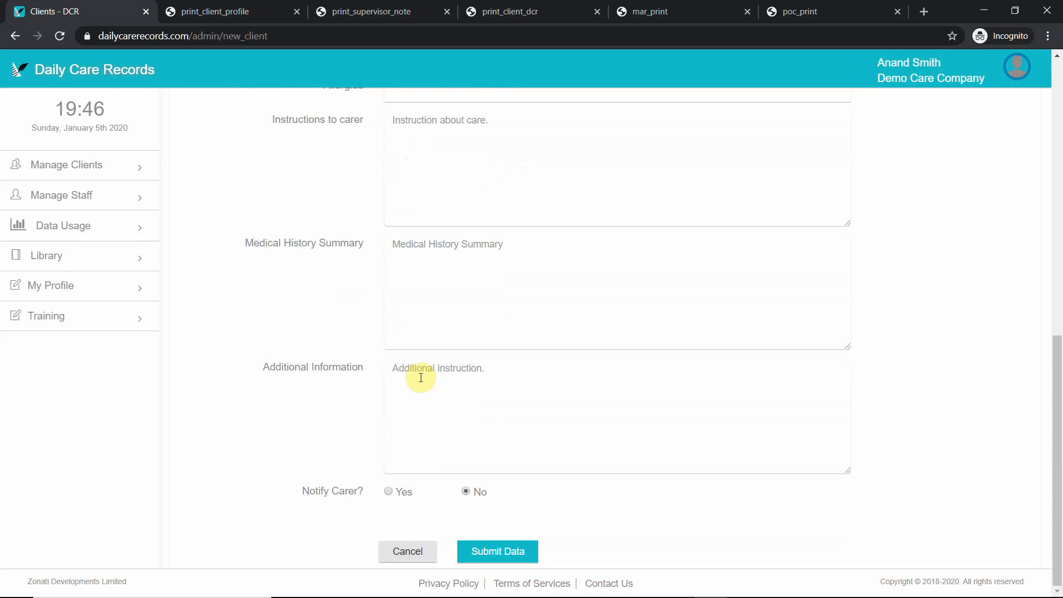
Try notifying all carers about the new client, set the notification back to No, and discard the form.
{"action": "left_click", "coordinate": [388, 492]}
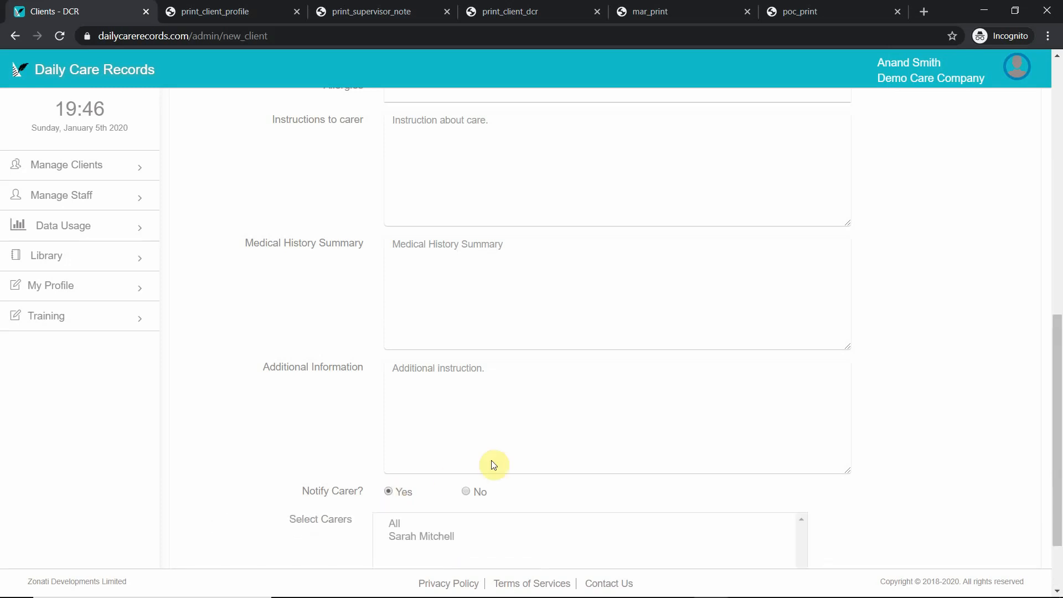
{"action": "scroll", "coordinate": [449, 476], "scroll_direction": "down", "scroll_amount": 2}
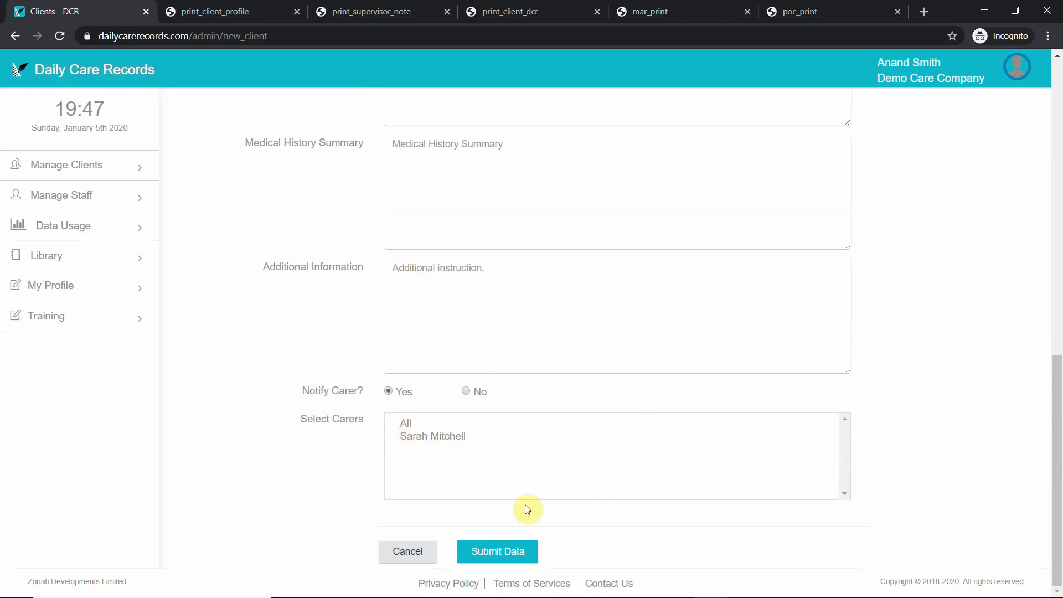
{"action": "left_click", "coordinate": [421, 424]}
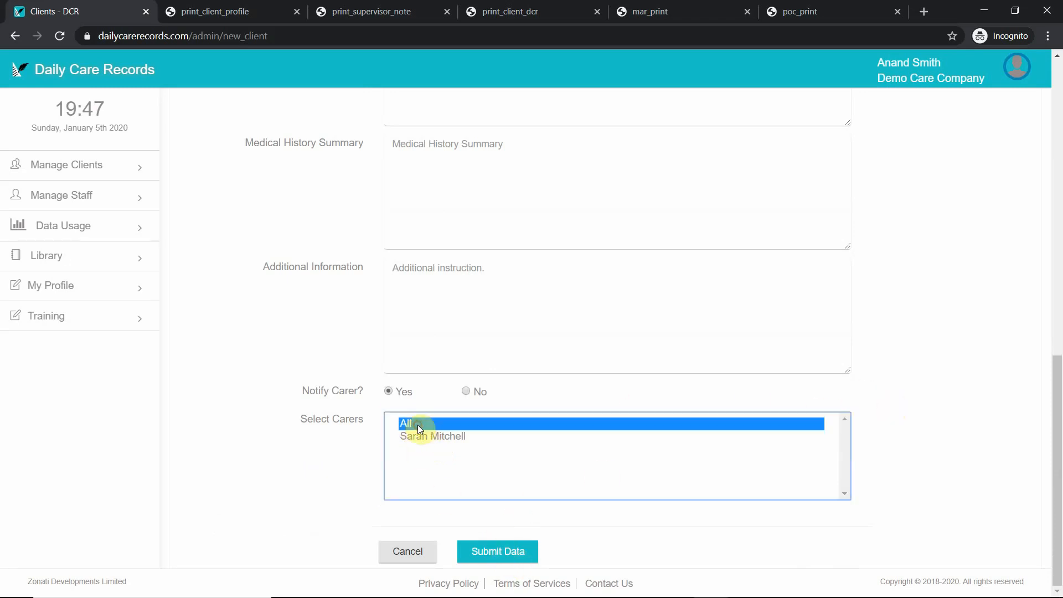
{"action": "left_click", "coordinate": [797, 401]}
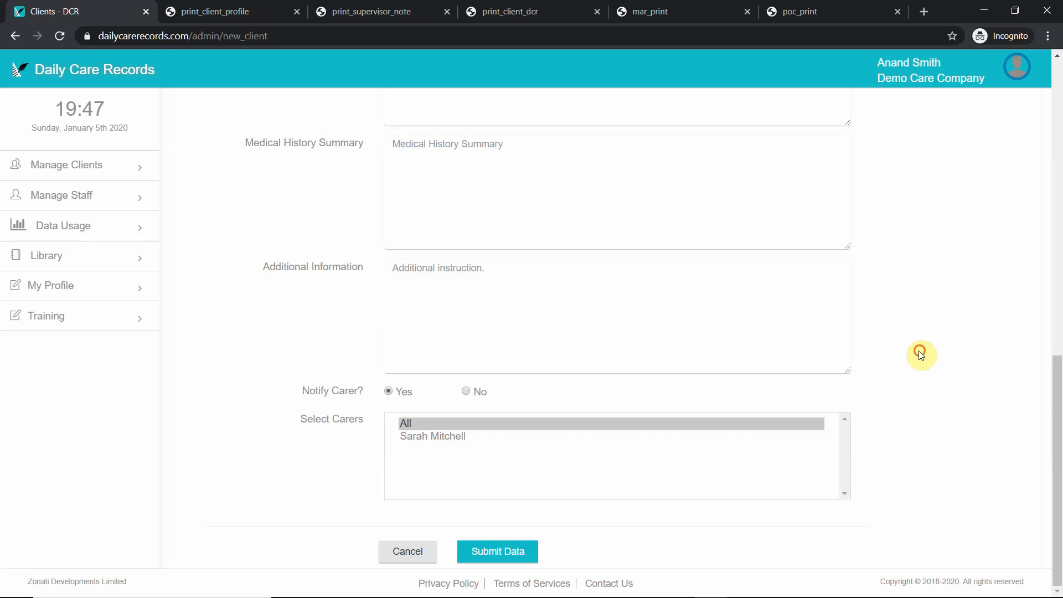
{"action": "left_click", "coordinate": [466, 391]}
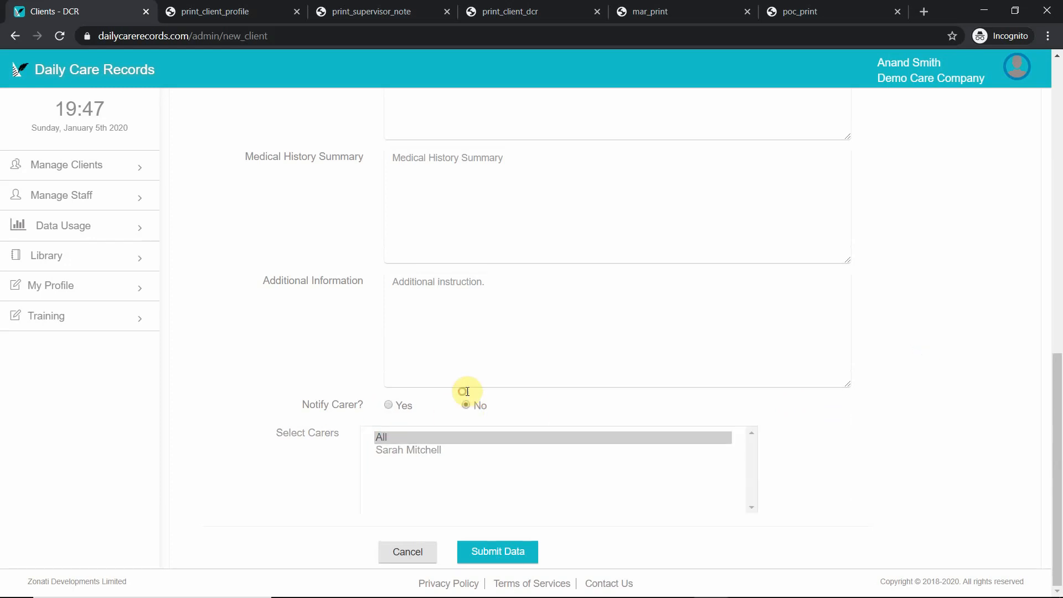
{"action": "left_click", "coordinate": [413, 555]}
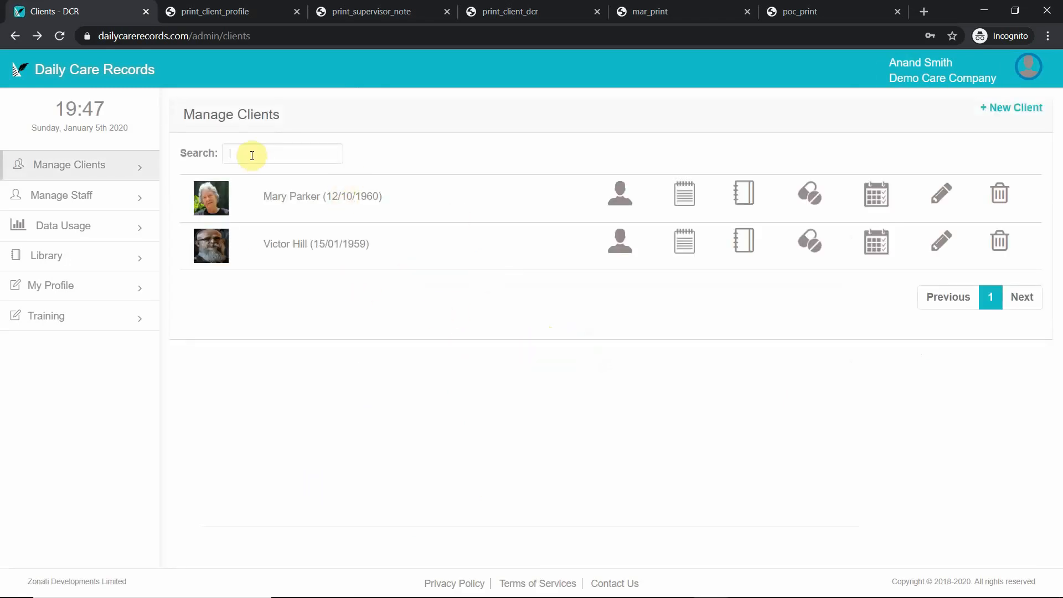
Search the client list for "v", and clear the search to list all clients again.
{"action": "type", "text": "v"}
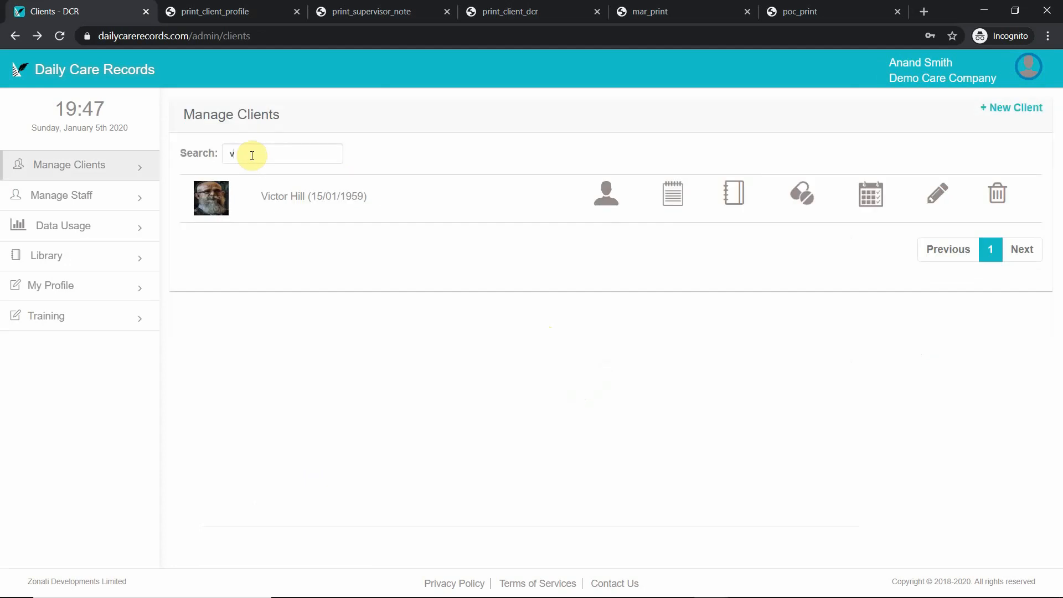
{"action": "key", "text": "BackSpace"}
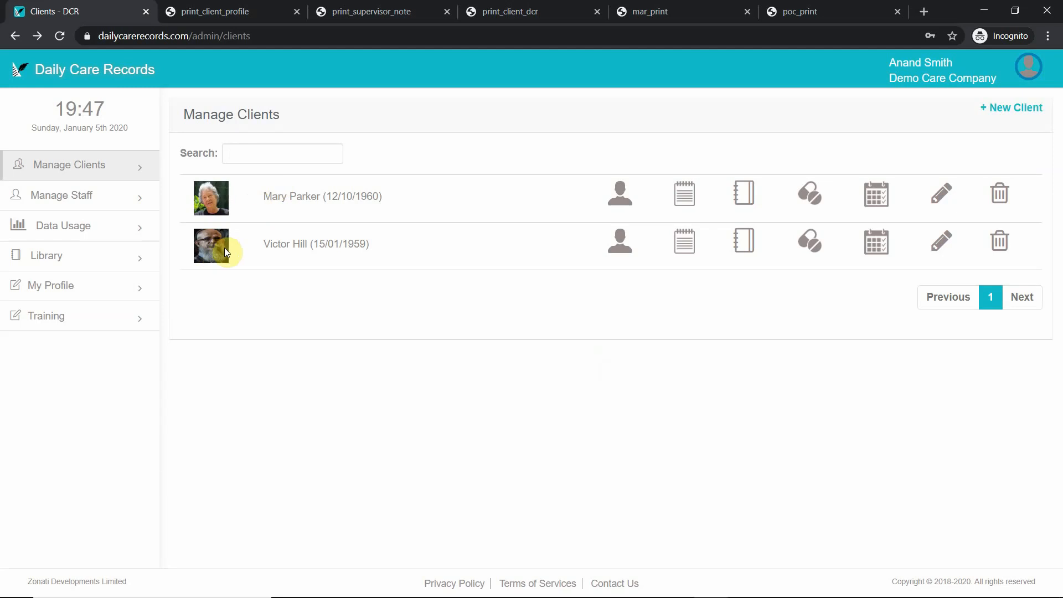
{"action": "left_click_drag", "start_coordinate": [331, 196], "coordinate": [379, 196]}
{"action": "left_click", "coordinate": [384, 213]}
Open the first listed client's profile and read it from contact details through to the additional information.
{"action": "left_click", "coordinate": [617, 198]}
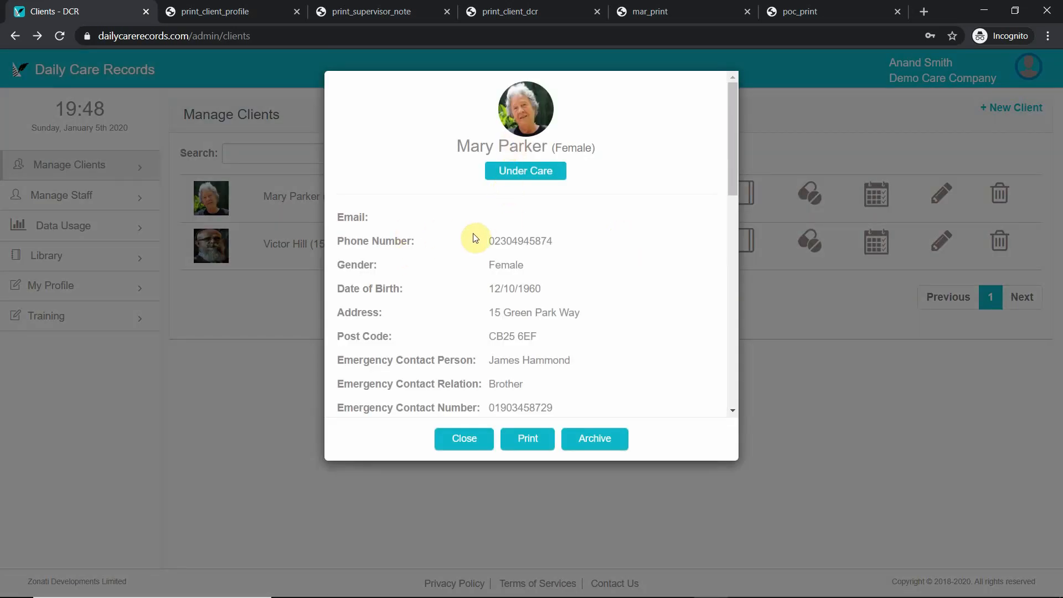
{"action": "scroll", "coordinate": [548, 243], "scroll_direction": "down", "scroll_amount": 3}
{"action": "scroll", "coordinate": [550, 246], "scroll_direction": "down", "scroll_amount": 5}
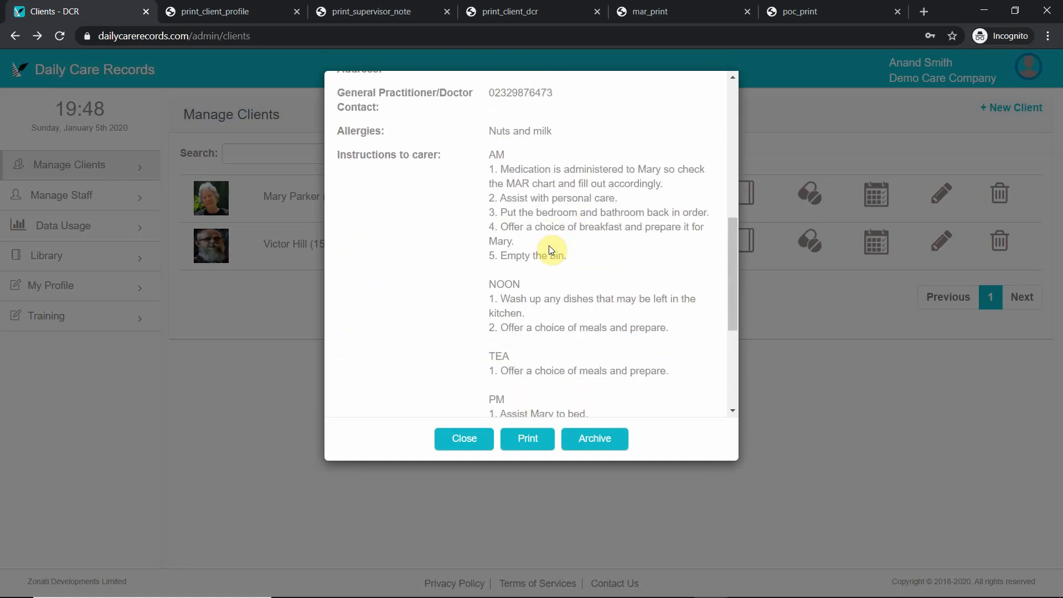
{"action": "scroll", "coordinate": [550, 248], "scroll_direction": "down", "scroll_amount": 1}
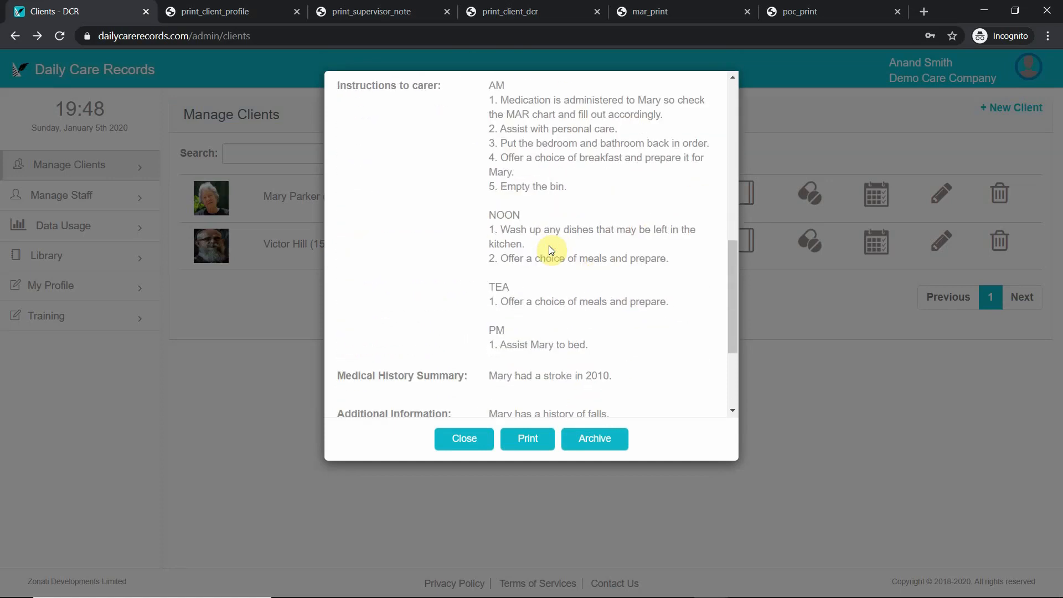
{"action": "scroll", "coordinate": [551, 250], "scroll_direction": "down", "scroll_amount": 1}
{"action": "scroll", "coordinate": [551, 249], "scroll_direction": "down", "scroll_amount": 1}
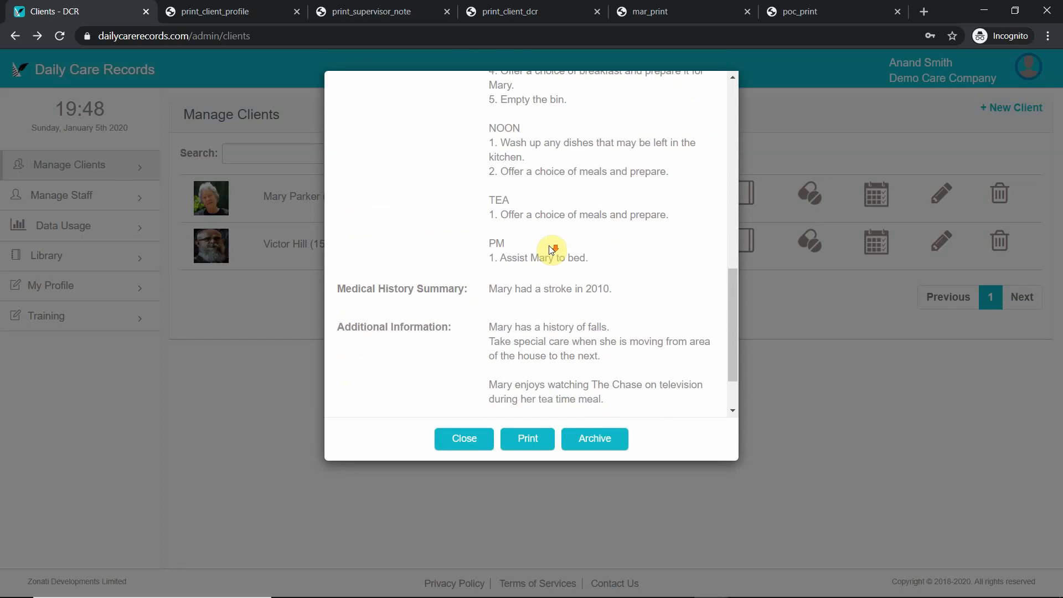
{"action": "scroll", "coordinate": [551, 250], "scroll_direction": "down", "scroll_amount": 1}
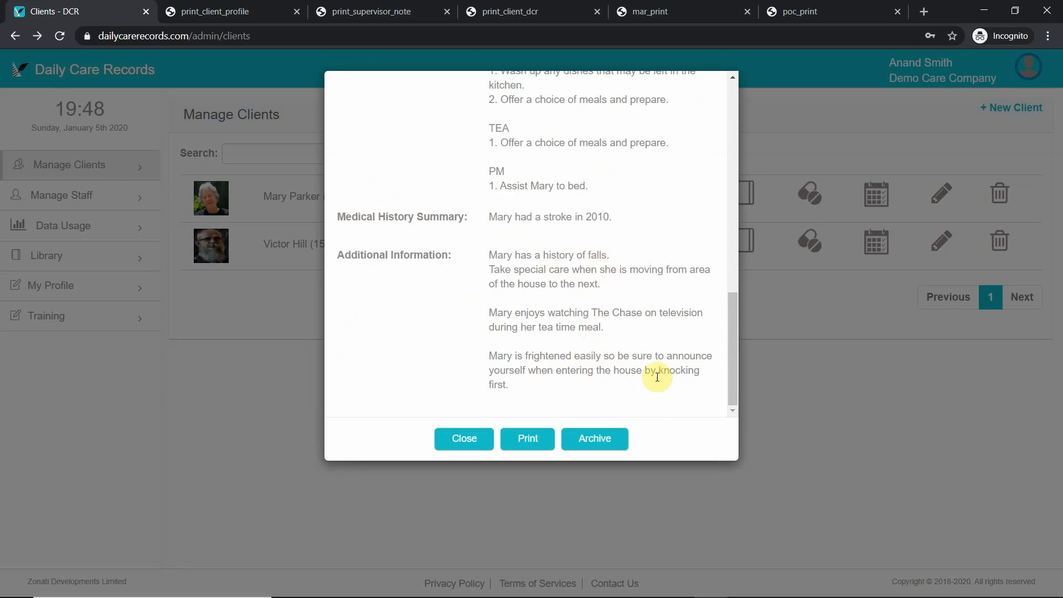
Open the client's archived profile dated 04-01-2020, review its details and carer instructions, and return to the archive list.
{"action": "left_click", "coordinate": [592, 440]}
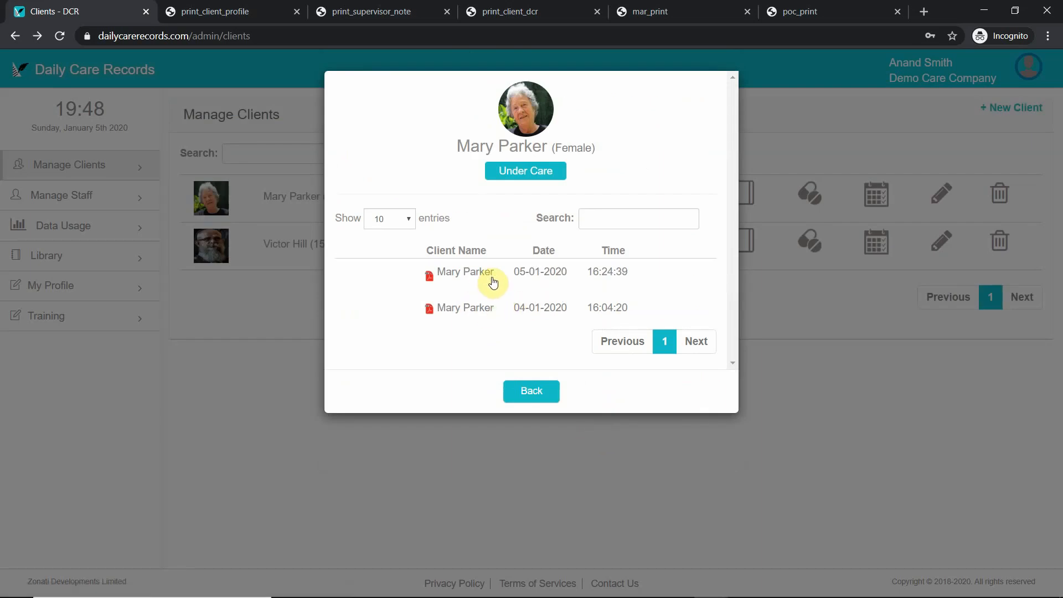
{"action": "left_click", "coordinate": [489, 309]}
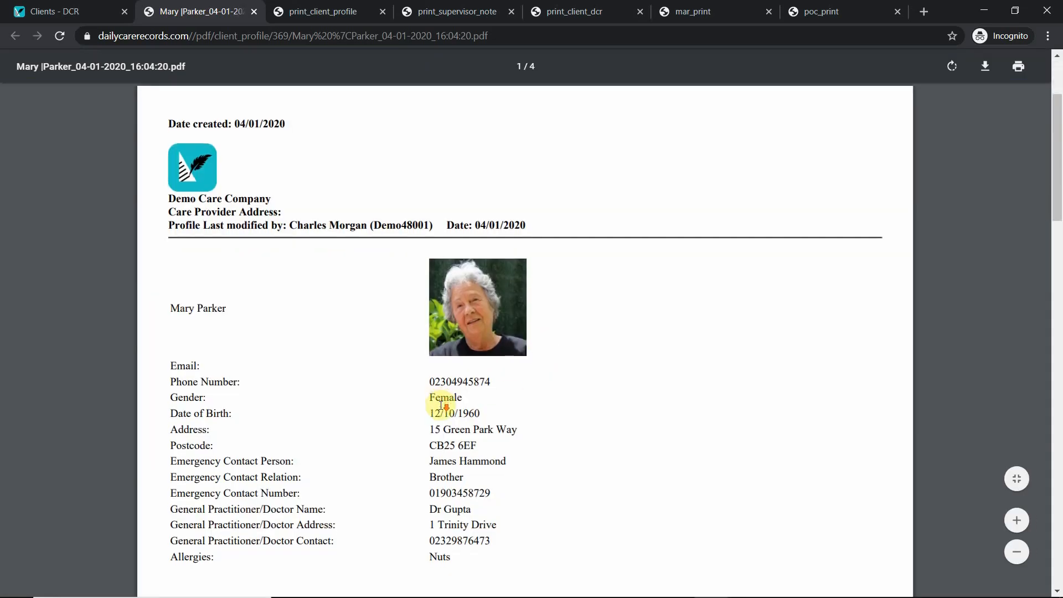
{"action": "scroll", "coordinate": [441, 405], "scroll_direction": "down", "scroll_amount": 5}
{"action": "scroll", "coordinate": [434, 388], "scroll_direction": "down", "scroll_amount": 5}
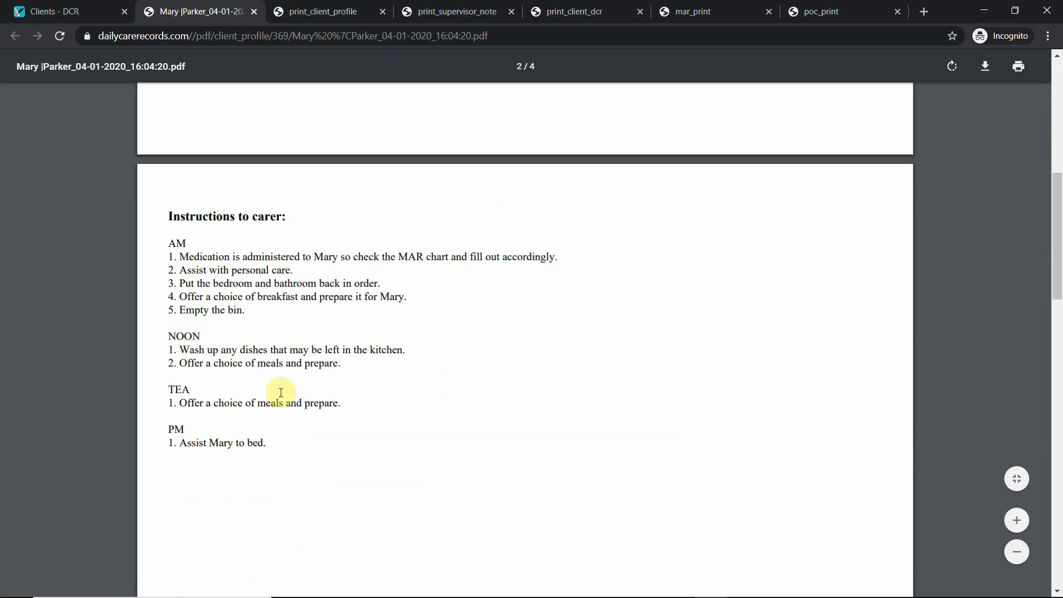
{"action": "scroll", "coordinate": [310, 360], "scroll_direction": "up", "scroll_amount": 3}
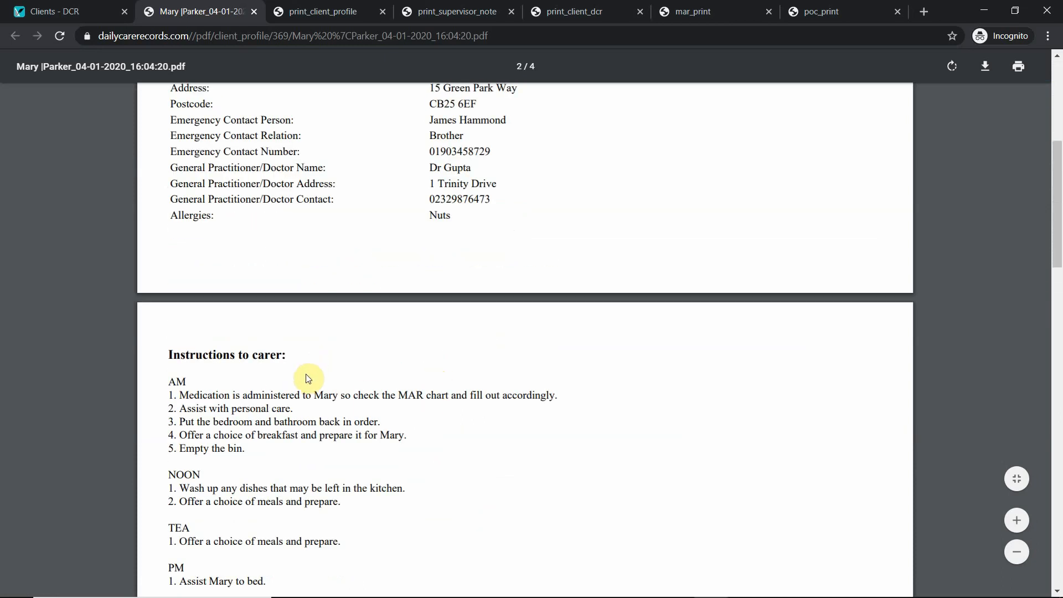
{"action": "scroll", "coordinate": [308, 378], "scroll_direction": "down", "scroll_amount": 4}
{"action": "scroll", "coordinate": [360, 299], "scroll_direction": "up", "scroll_amount": 5}
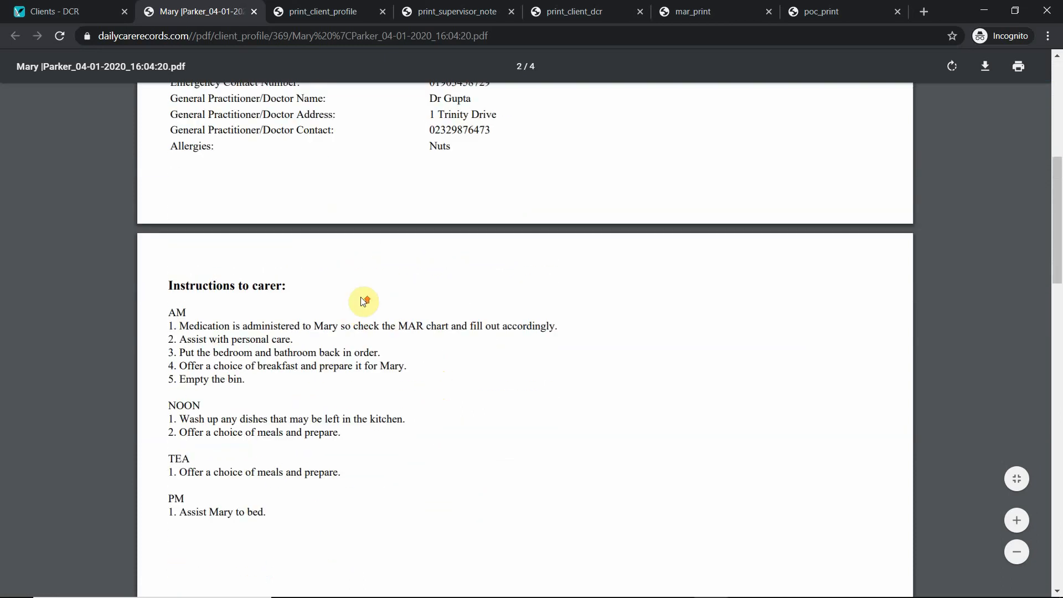
{"action": "scroll", "coordinate": [362, 300], "scroll_direction": "up", "scroll_amount": 4}
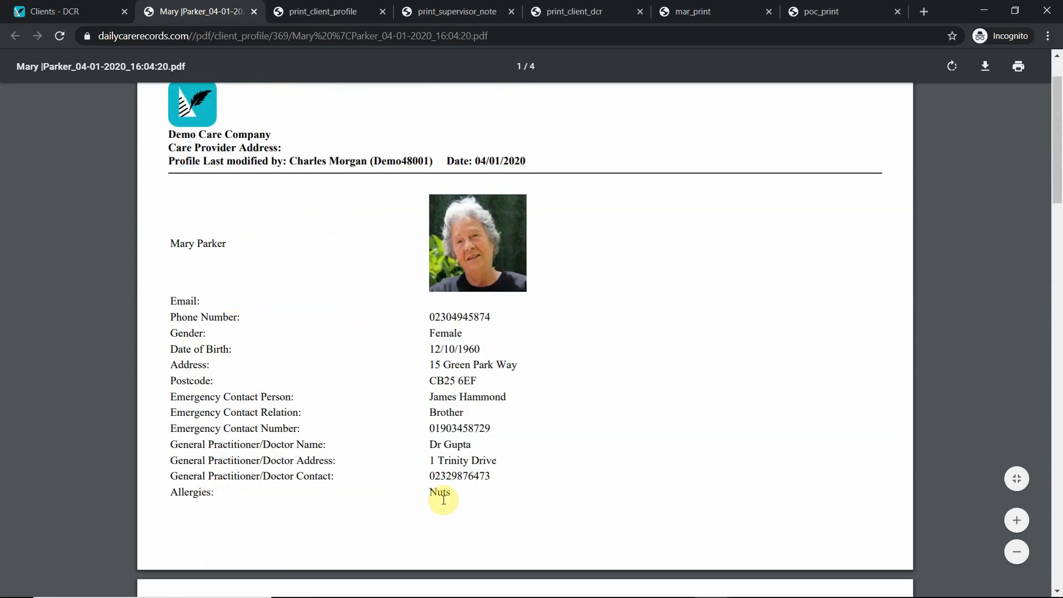
{"action": "left_click", "coordinate": [74, 12]}
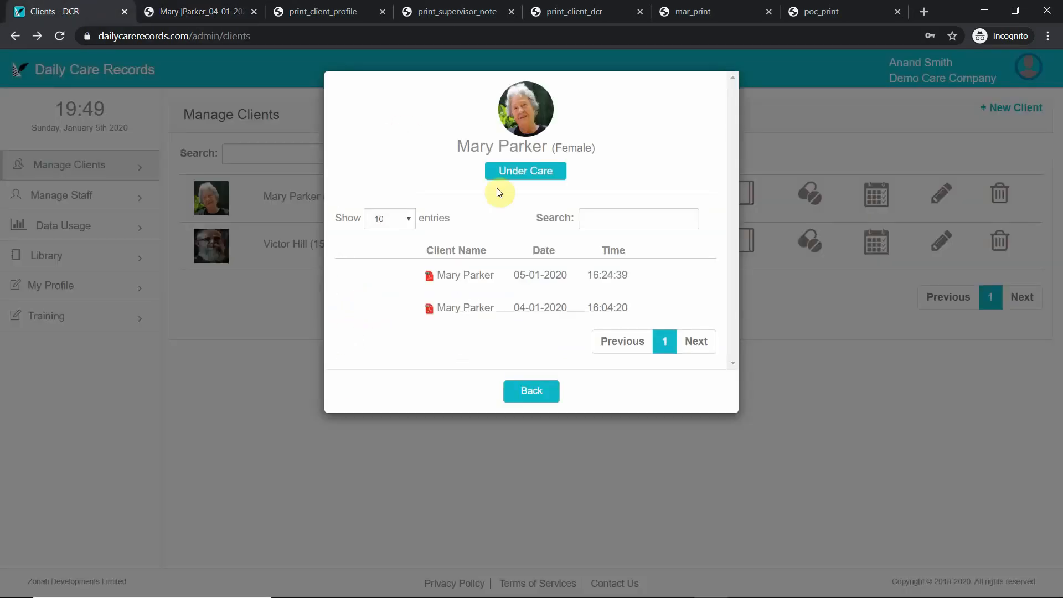
Review the archived profile dated 05-01-2020, close both archived PDFs, and return to the client's profile.
{"action": "left_click", "coordinate": [495, 276]}
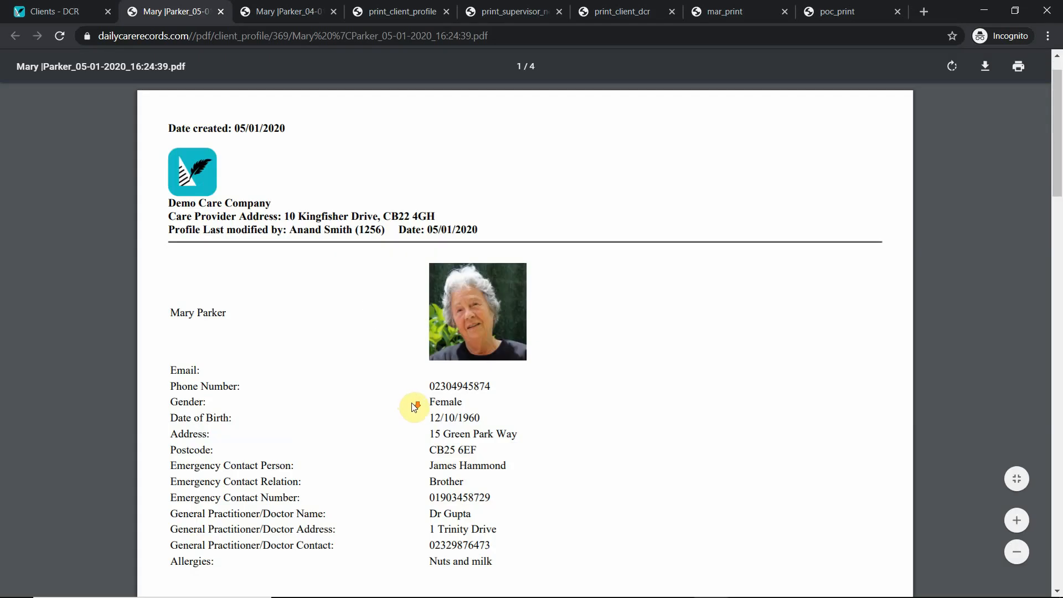
{"action": "scroll", "coordinate": [414, 403], "scroll_direction": "down", "scroll_amount": 2}
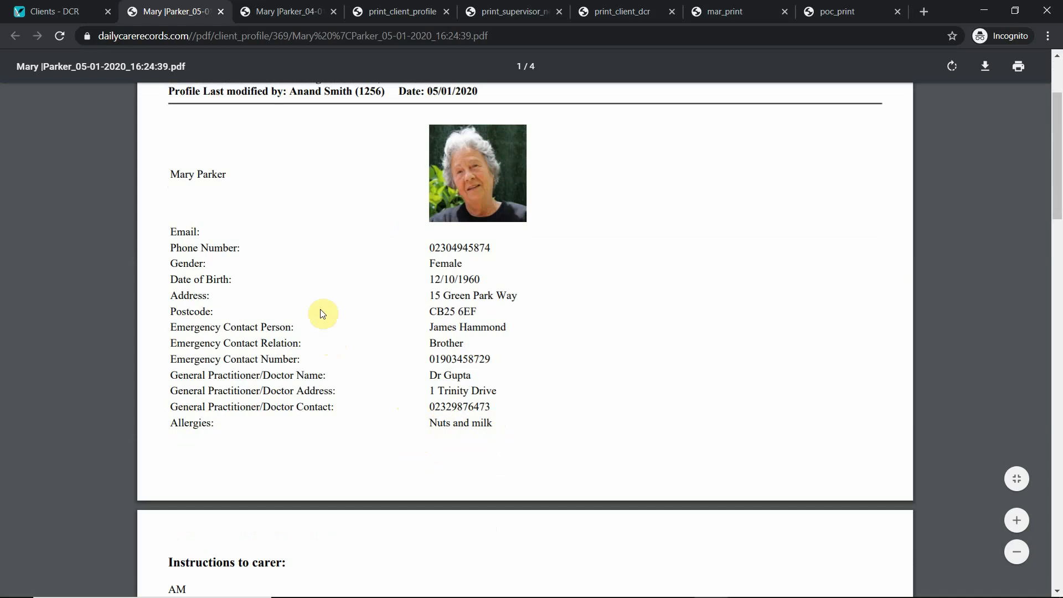
{"action": "left_click", "coordinate": [221, 11]}
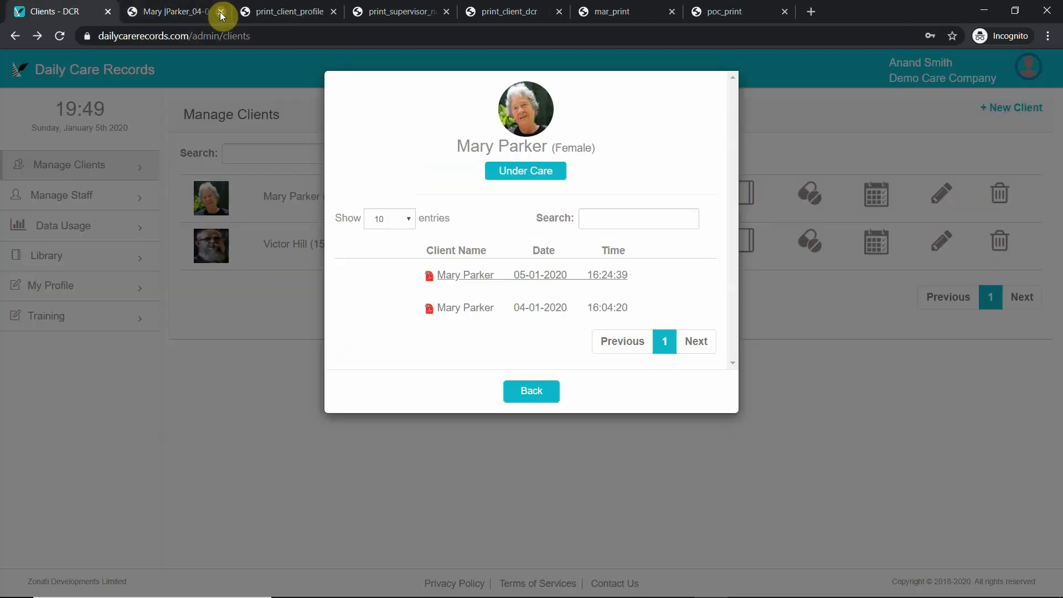
{"action": "left_click", "coordinate": [220, 11]}
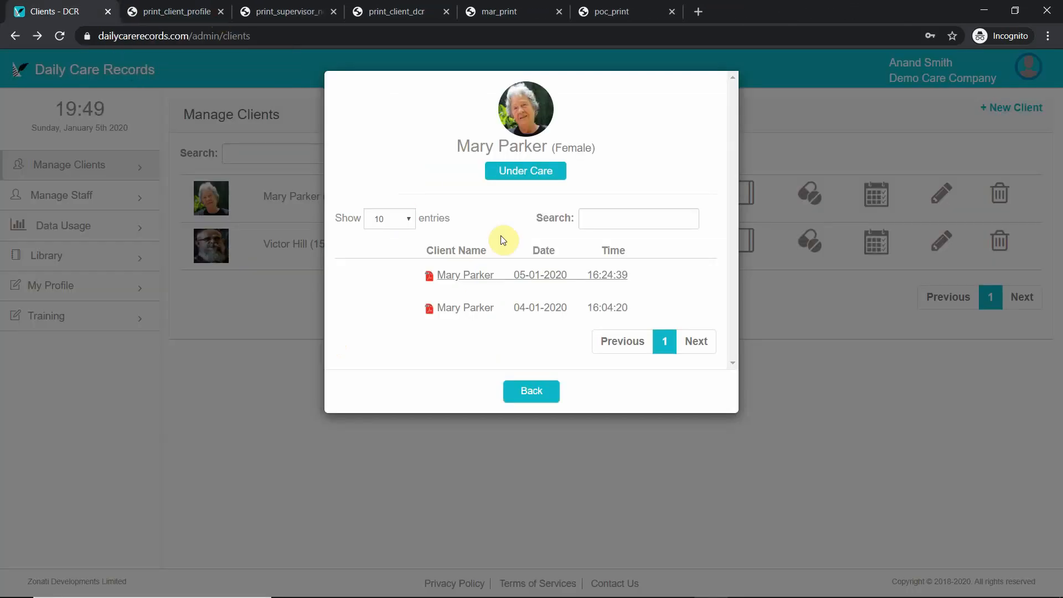
{"action": "left_click", "coordinate": [524, 393]}
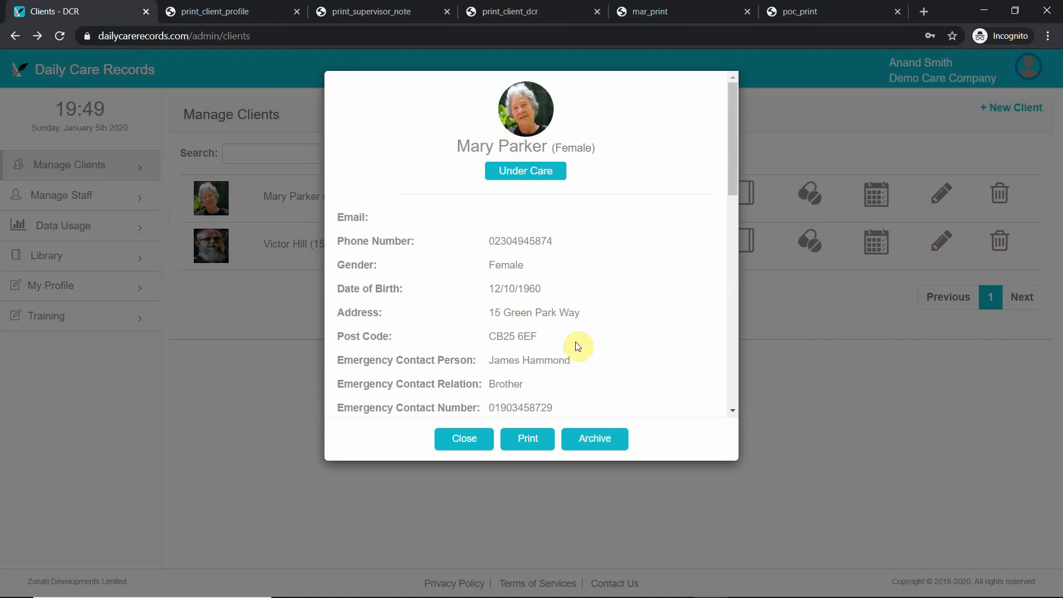
Generate the printable version of the client's profile and look through all four of its pages.
{"action": "left_click", "coordinate": [529, 438]}
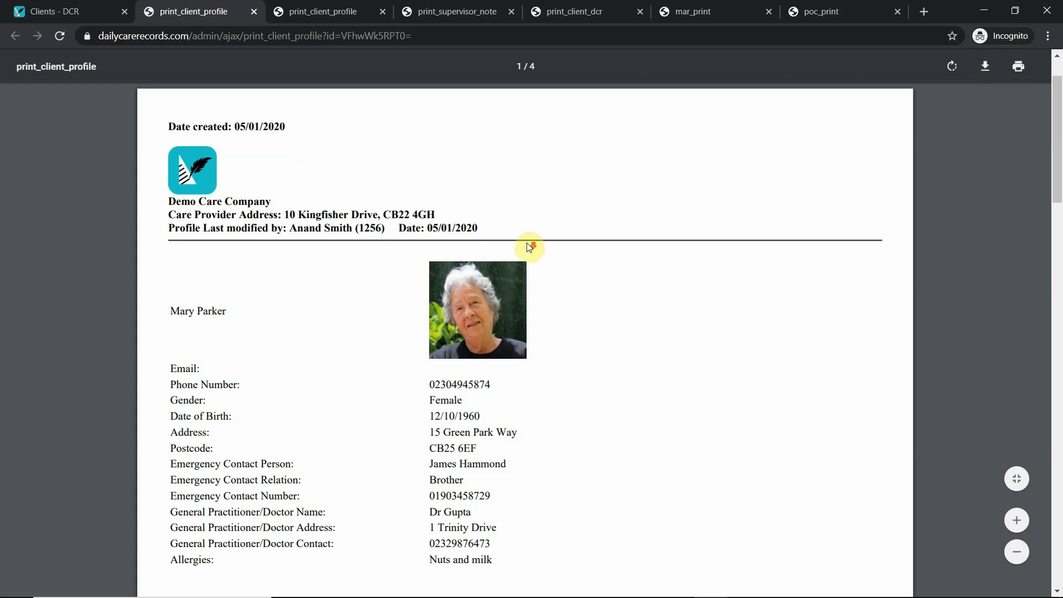
{"action": "scroll", "coordinate": [530, 247], "scroll_direction": "down", "scroll_amount": 4}
{"action": "scroll", "coordinate": [530, 247], "scroll_direction": "down", "scroll_amount": 8}
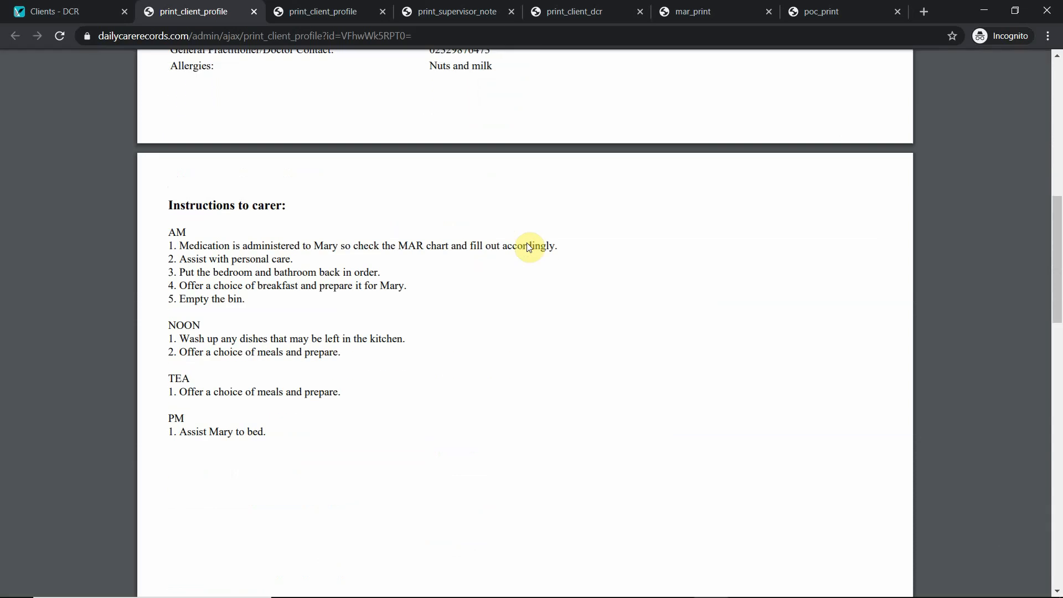
{"action": "scroll", "coordinate": [529, 246], "scroll_direction": "down", "scroll_amount": 20}
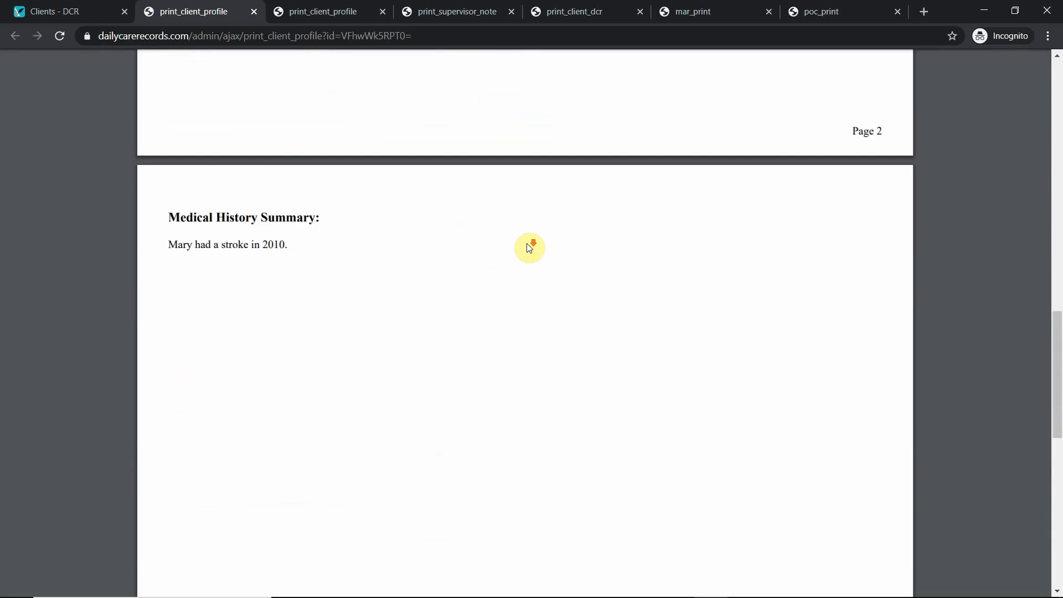
{"action": "scroll", "coordinate": [529, 247], "scroll_direction": "down", "scroll_amount": 9}
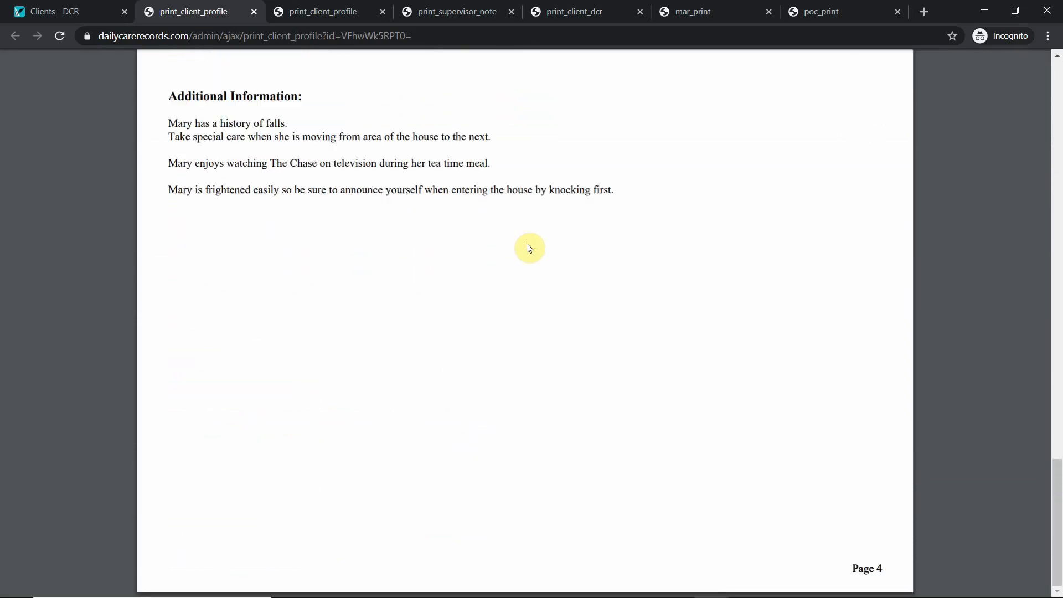
{"action": "scroll", "coordinate": [529, 247], "scroll_direction": "up", "scroll_amount": 20}
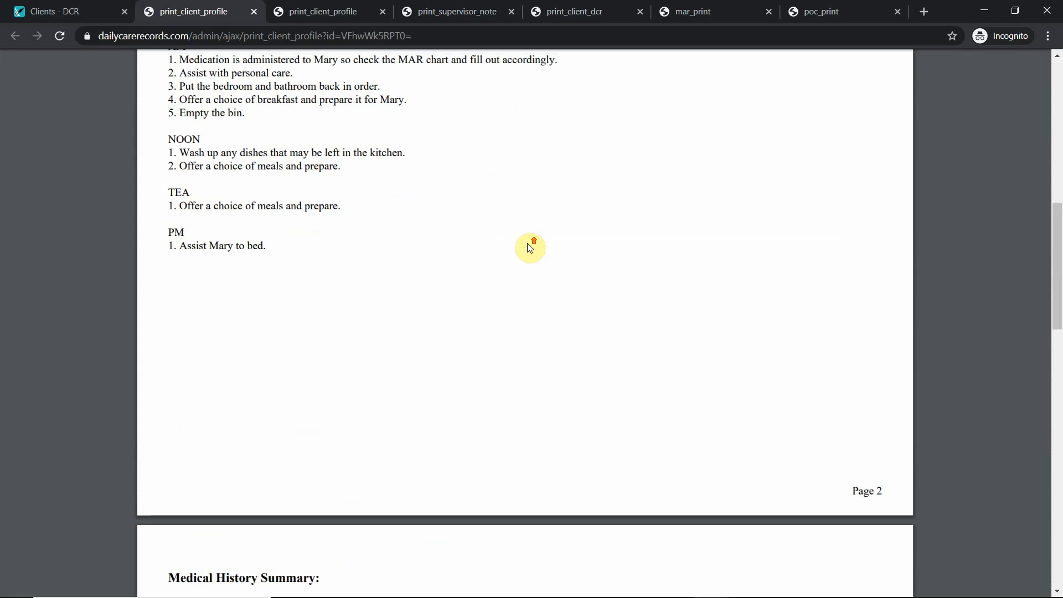
Close the printable profile PDF and the client's profile, returning to the client list.
{"action": "scroll", "coordinate": [530, 246], "scroll_direction": "up", "scroll_amount": 4}
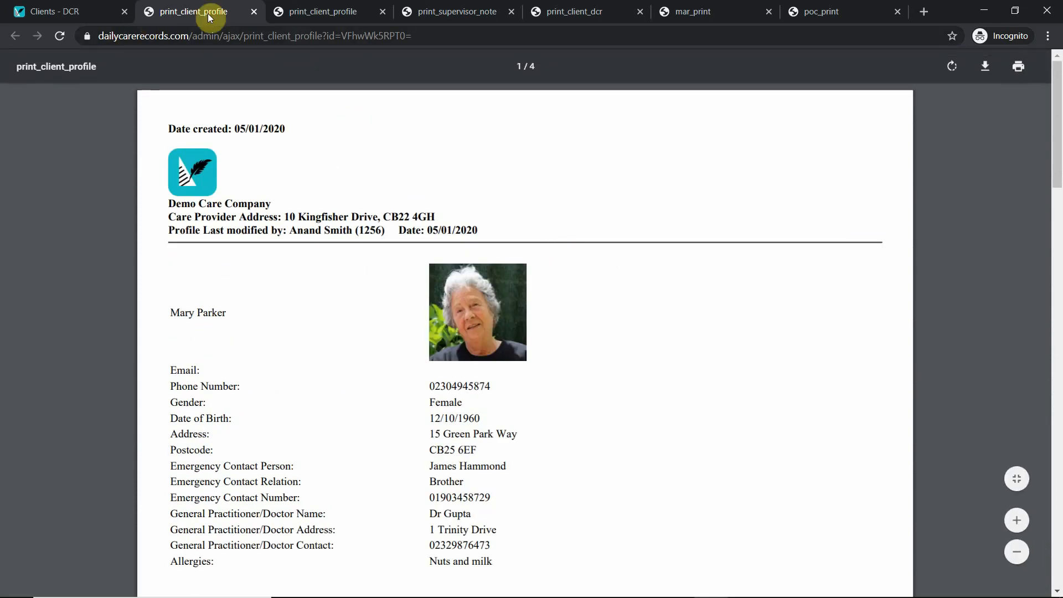
{"action": "left_click", "coordinate": [253, 11]}
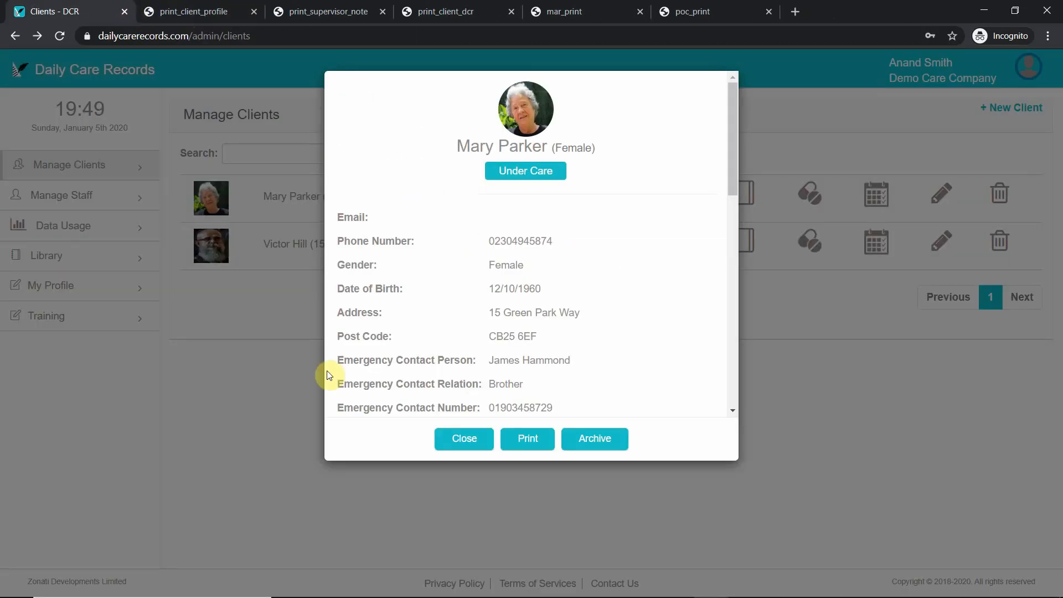
{"action": "left_click", "coordinate": [287, 324]}
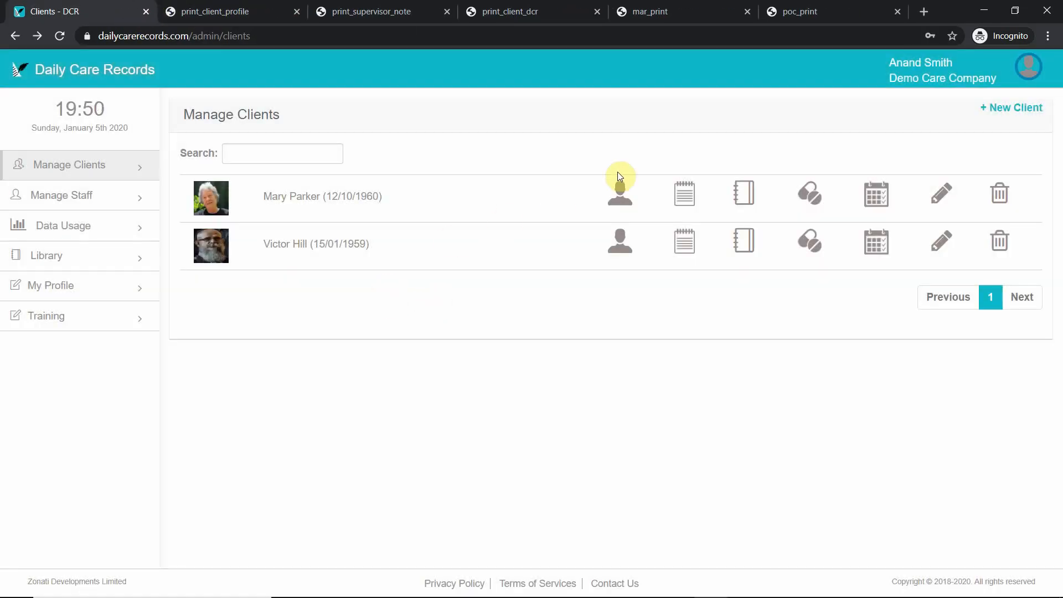
Open the first listed client's supervisor notes, view the start date calendar for the print range, and close the notes.
{"action": "left_click", "coordinate": [687, 192]}
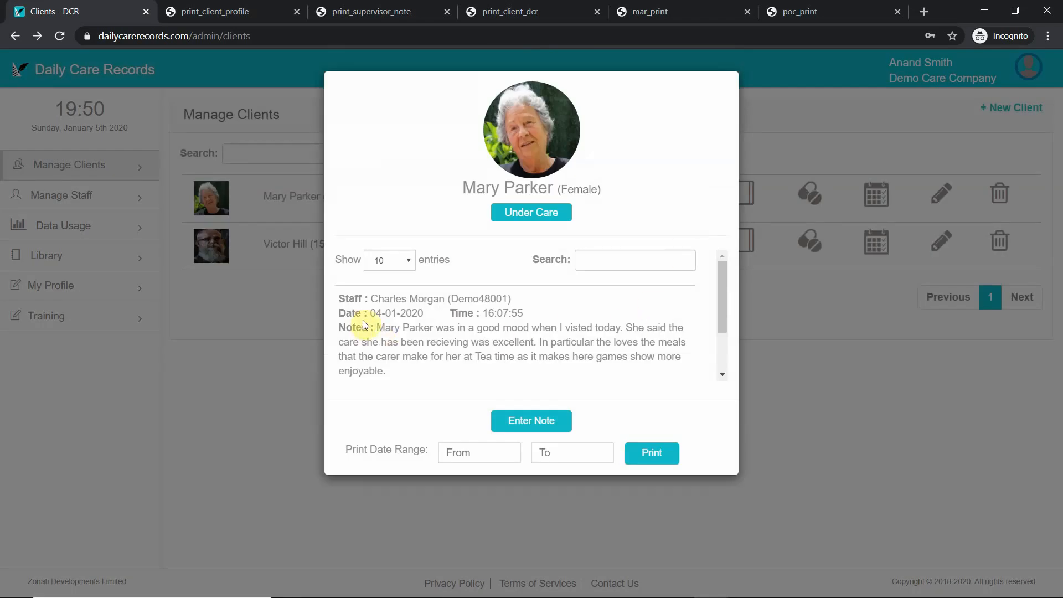
{"action": "left_click", "coordinate": [457, 454]}
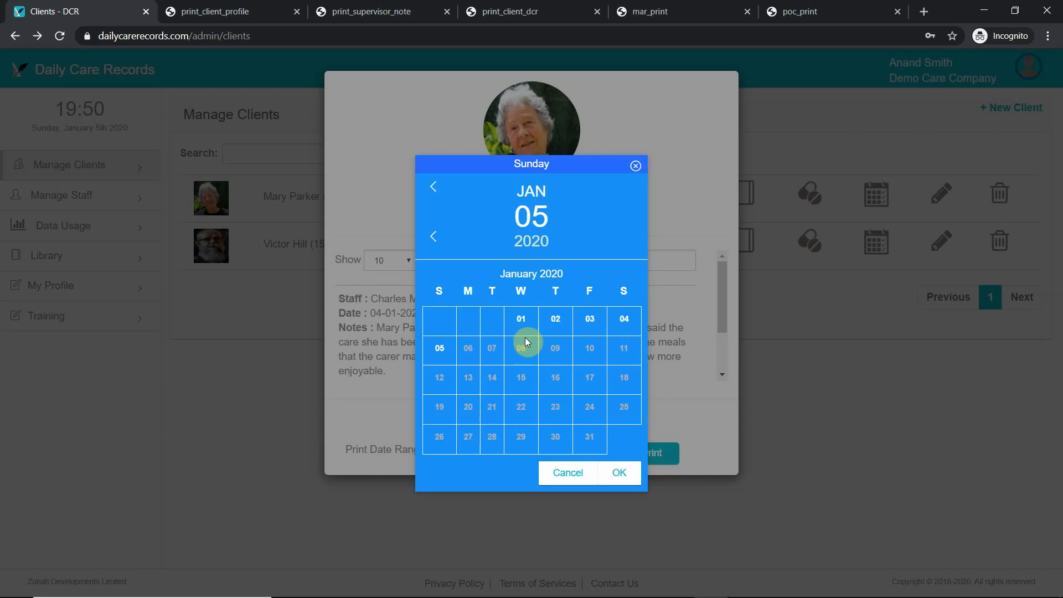
{"action": "left_click", "coordinate": [699, 369]}
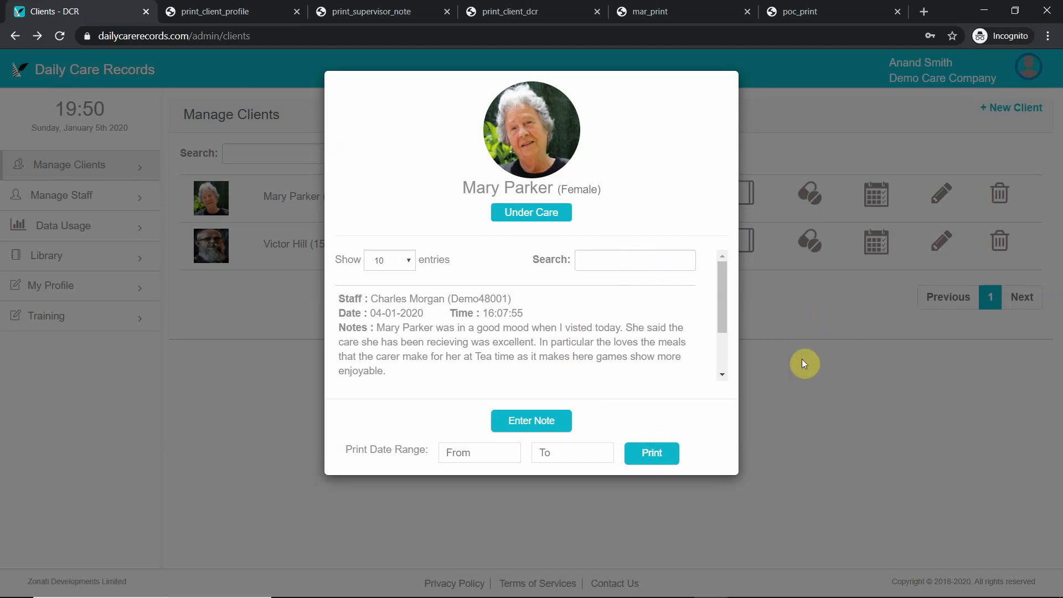
{"action": "left_click", "coordinate": [791, 389]}
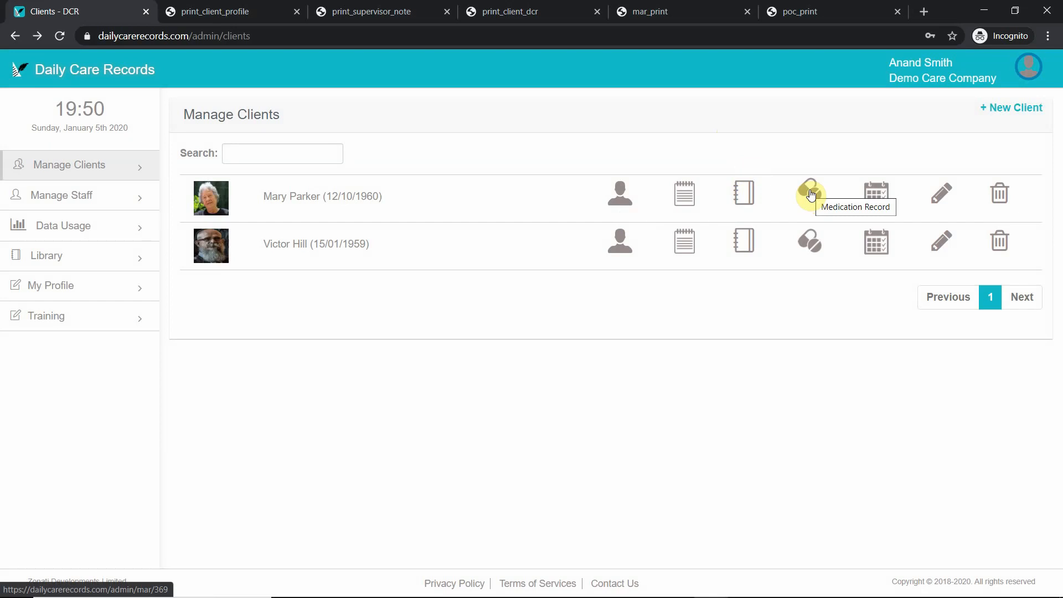
Open the first listed client's daily care records and try to print them without a date range.
{"action": "left_click", "coordinate": [742, 191]}
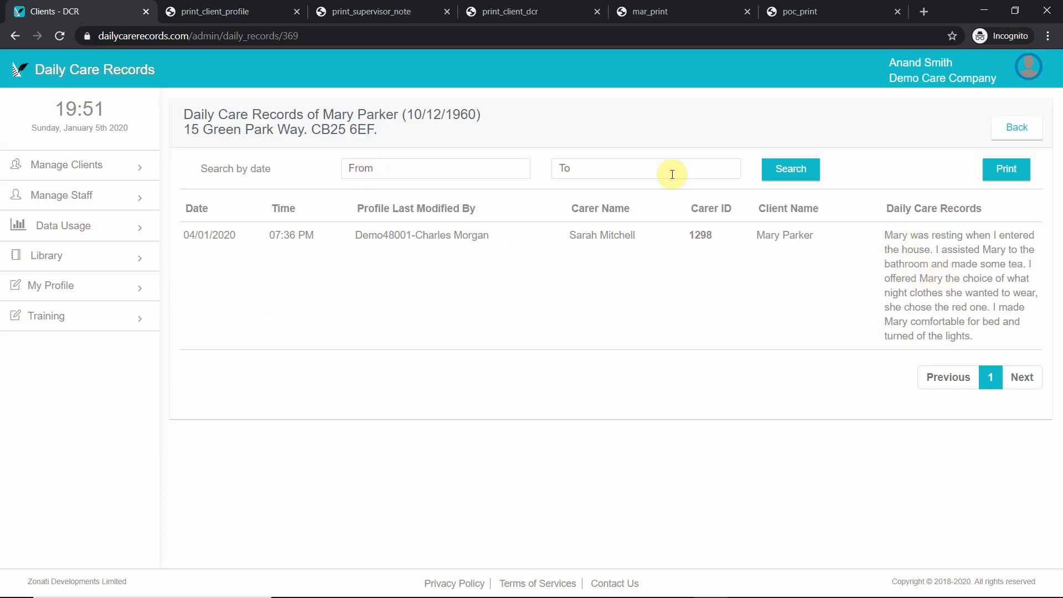
{"action": "left_click", "coordinate": [1008, 169]}
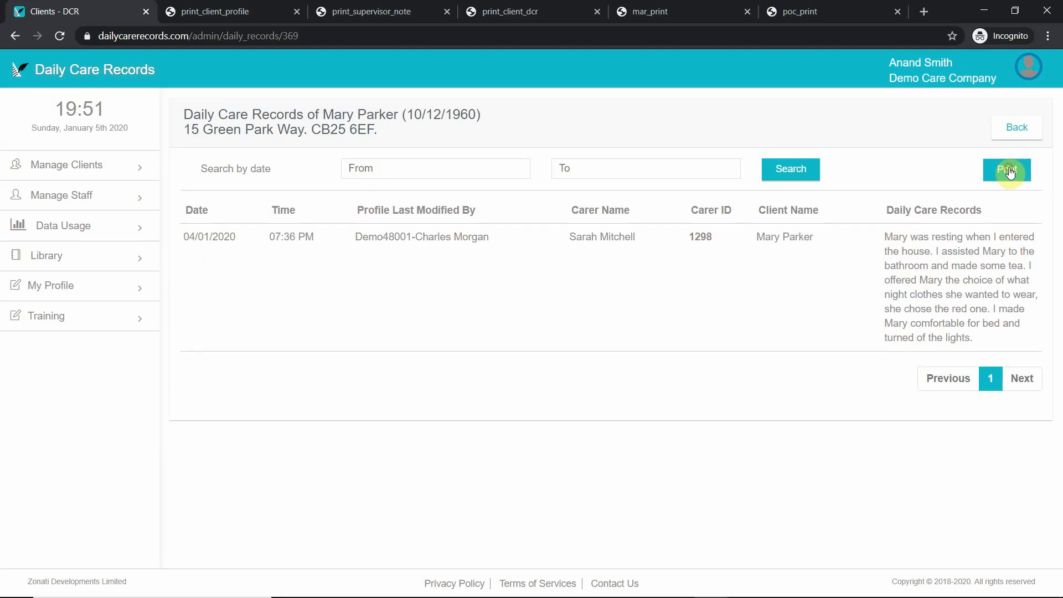
{"action": "left_click", "coordinate": [647, 113]}
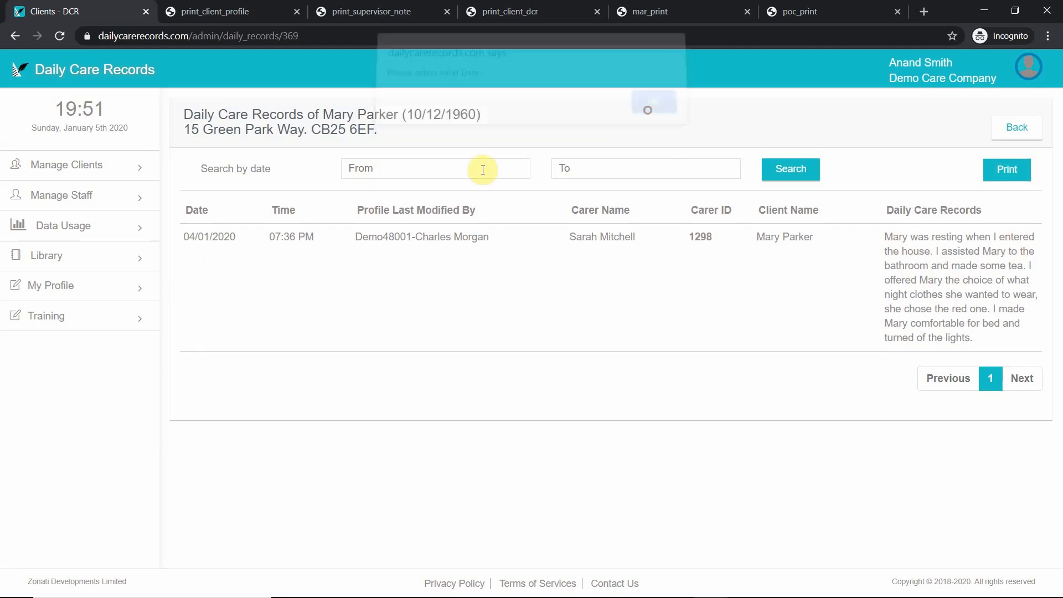
Set the daily care records date range from 01/01/2020 to 05/01/2020.
{"action": "left_click", "coordinate": [482, 169]}
{"action": "left_click", "coordinate": [527, 320]}
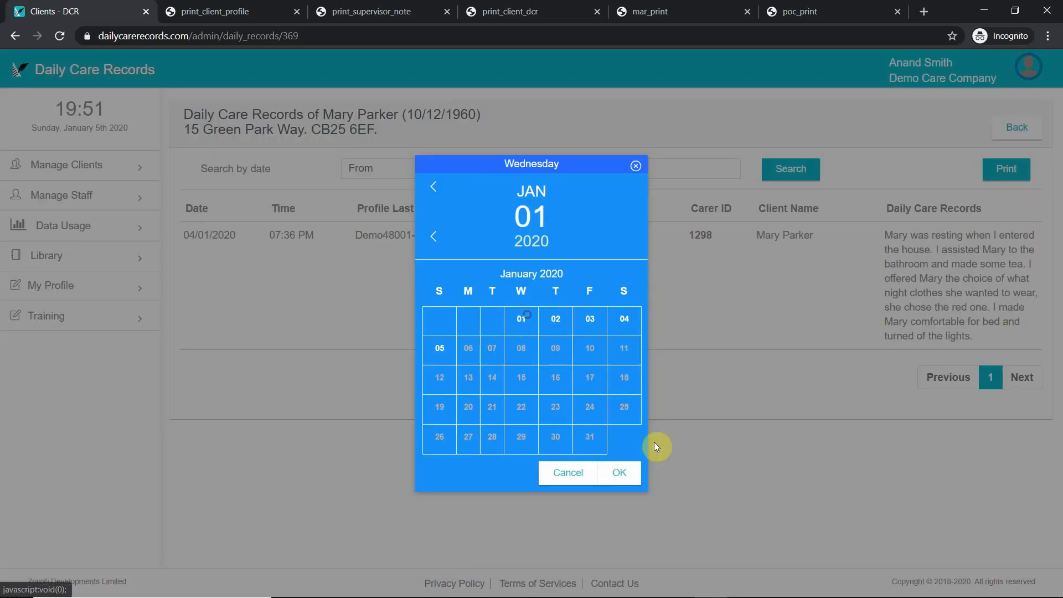
{"action": "left_click", "coordinate": [621, 474]}
{"action": "left_click", "coordinate": [623, 175]}
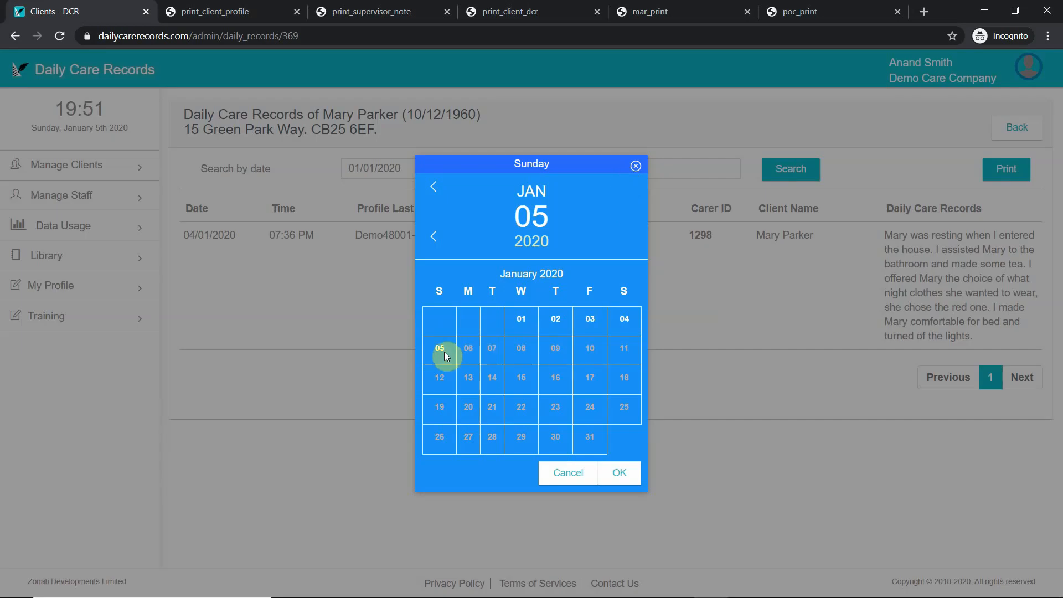
{"action": "left_click", "coordinate": [440, 349]}
{"action": "left_click", "coordinate": [619, 471]}
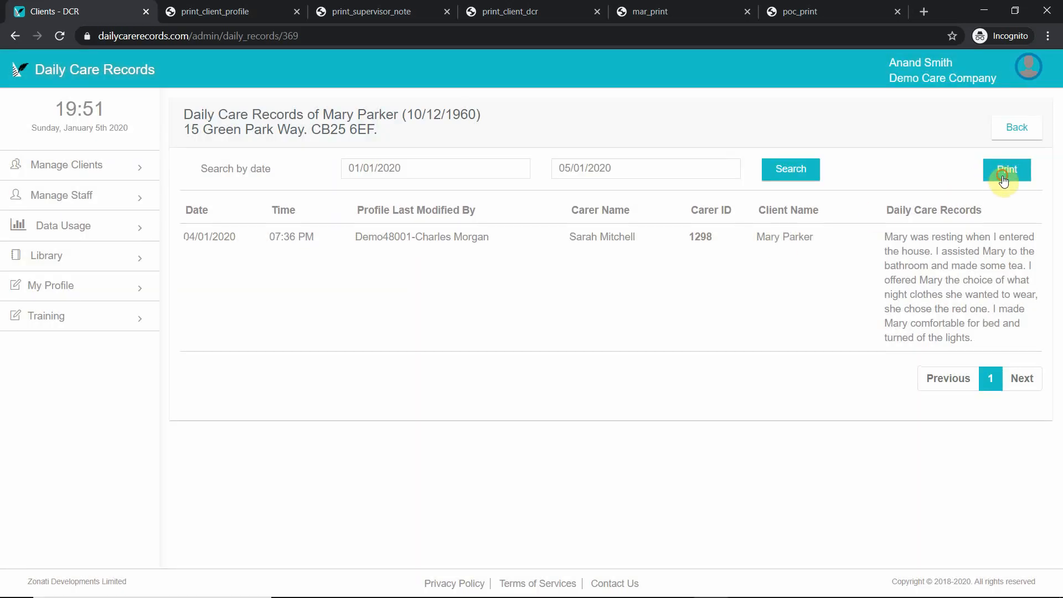
Generate the printable daily care records, review the PDF, close it, and return to the client list.
{"action": "left_click", "coordinate": [985, 177]}
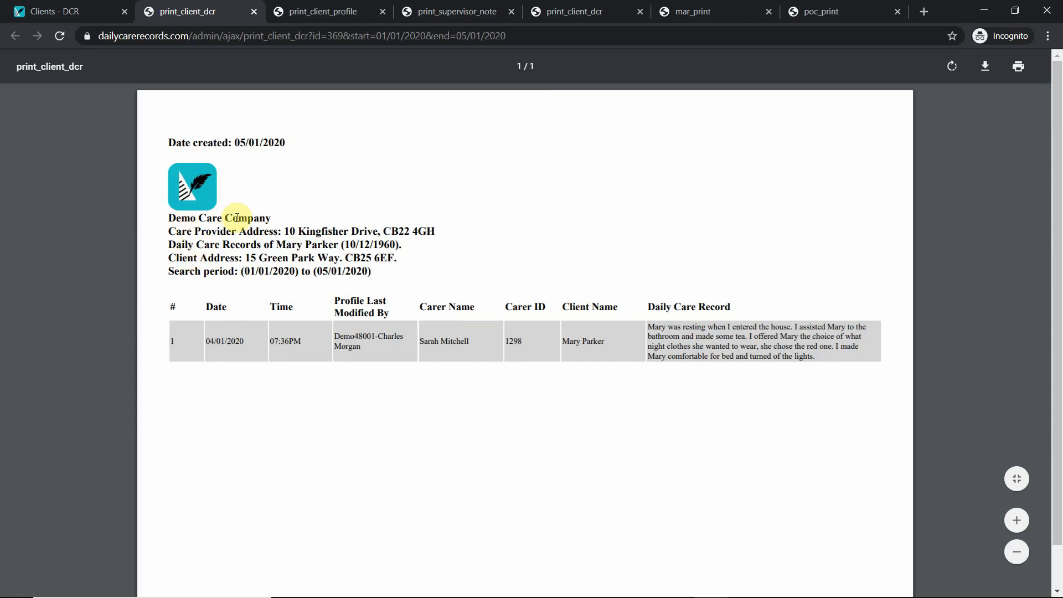
{"action": "scroll", "coordinate": [254, 299], "scroll_direction": "down", "scroll_amount": 1}
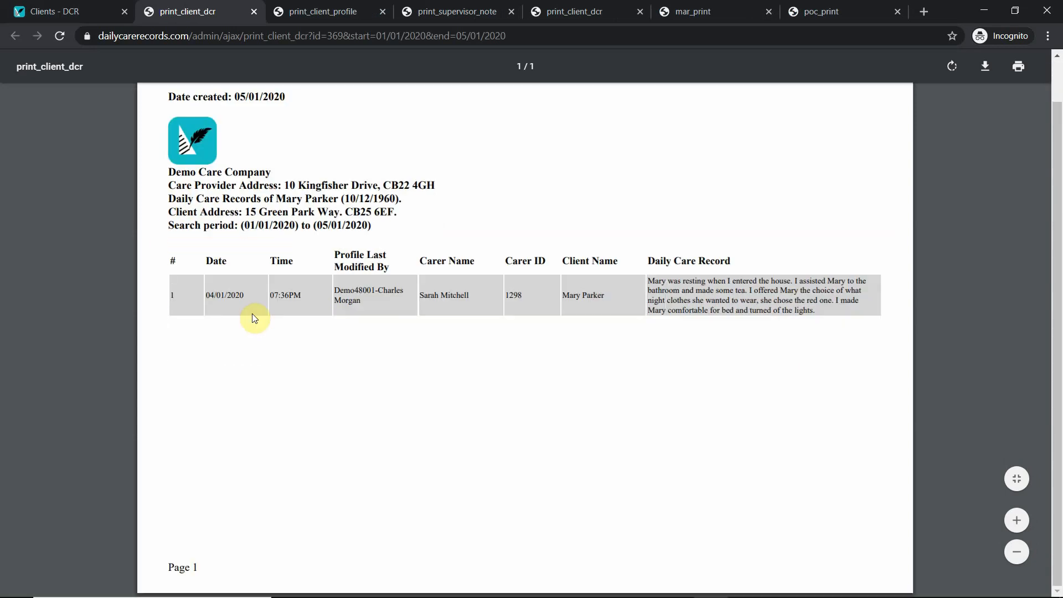
{"action": "scroll", "coordinate": [254, 291], "scroll_direction": "up", "scroll_amount": 1}
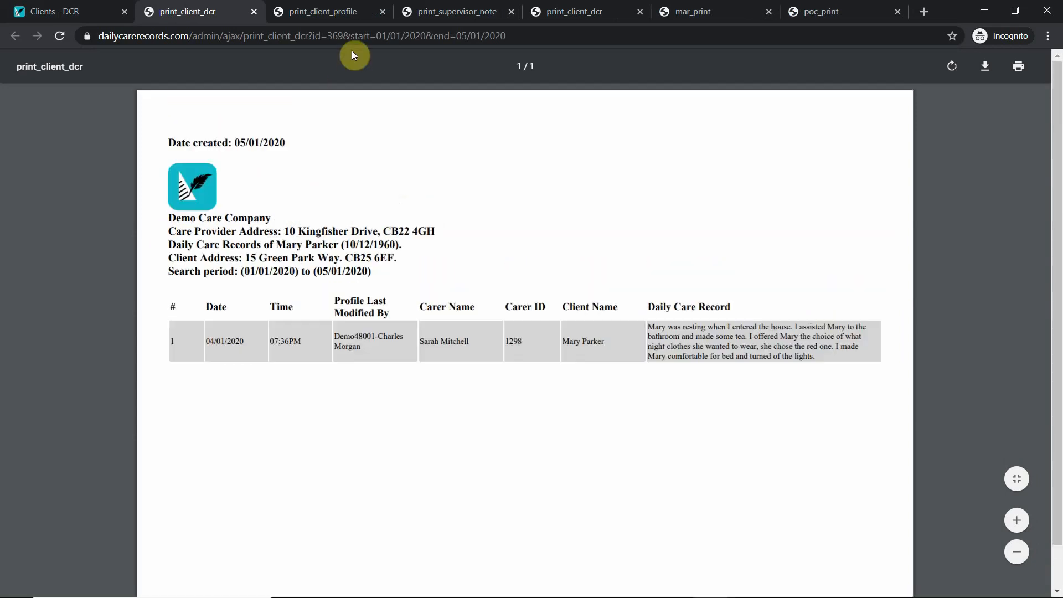
{"action": "left_click", "coordinate": [253, 12]}
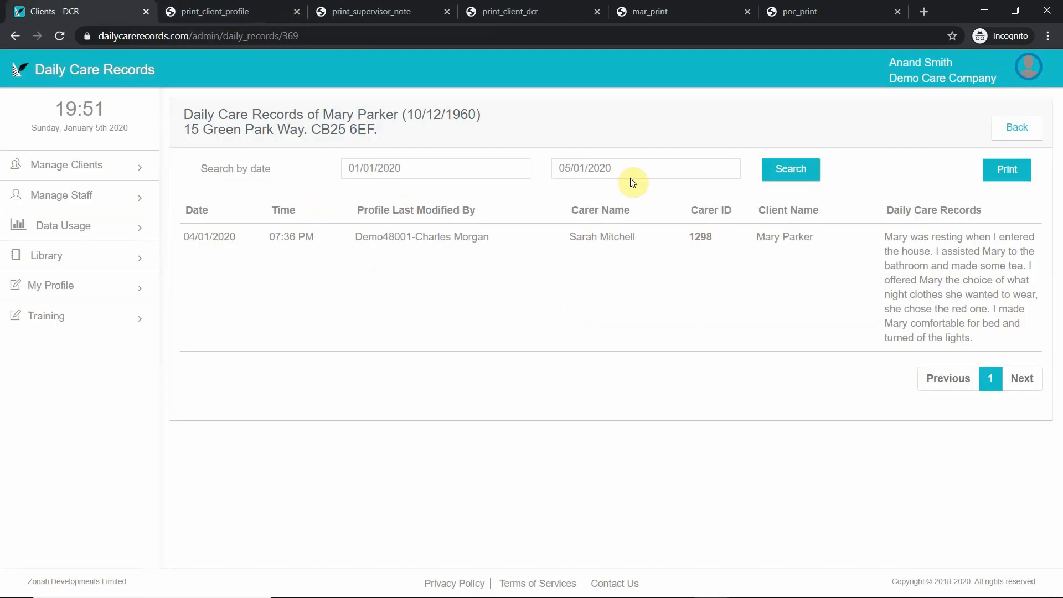
{"action": "left_click", "coordinate": [999, 127]}
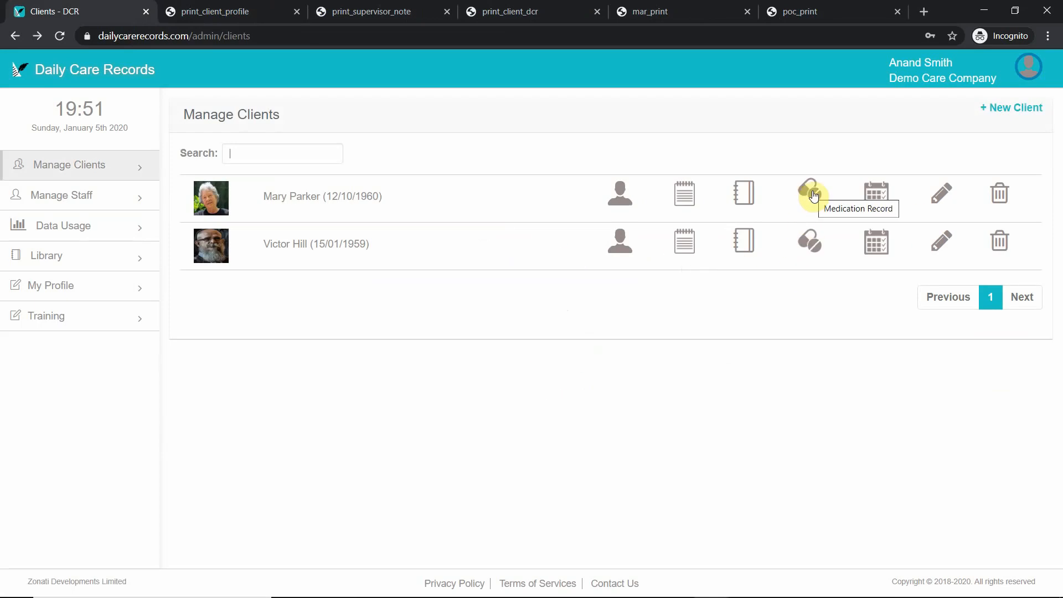
Open the second listed client's medication records and set the date range from 01/01/2020 to 05/01/2020.
{"action": "left_click", "coordinate": [811, 241]}
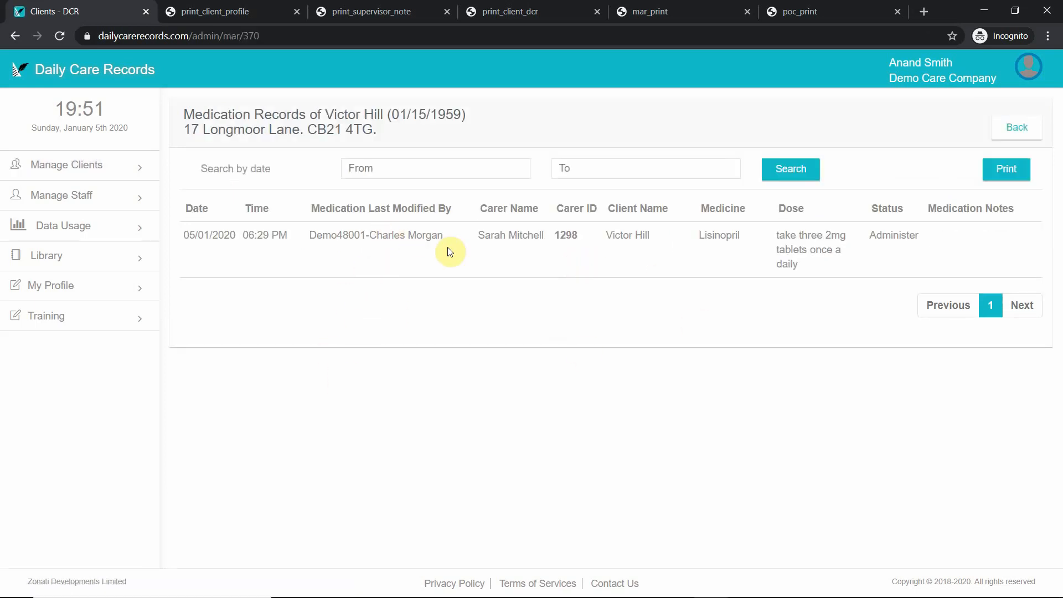
{"action": "left_click", "coordinate": [399, 175]}
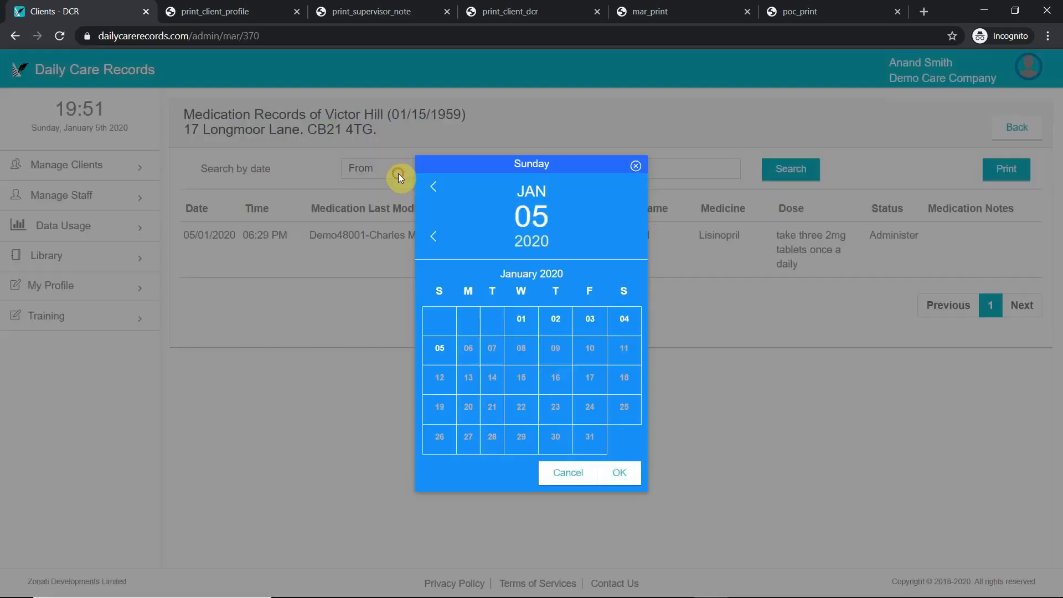
{"action": "left_click", "coordinate": [521, 320]}
{"action": "left_click", "coordinate": [619, 472]}
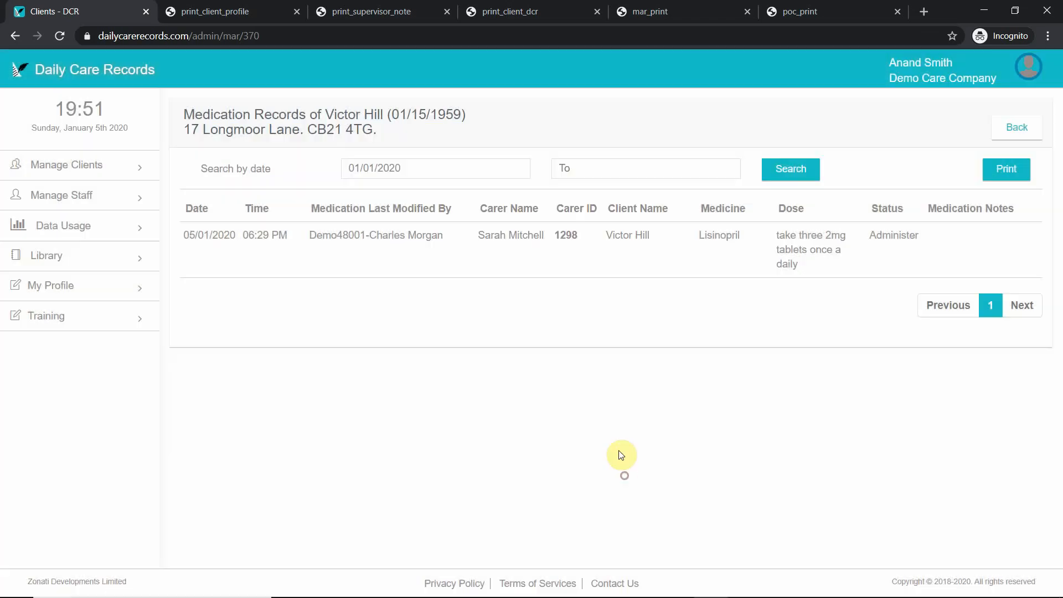
{"action": "left_click", "coordinate": [595, 165]}
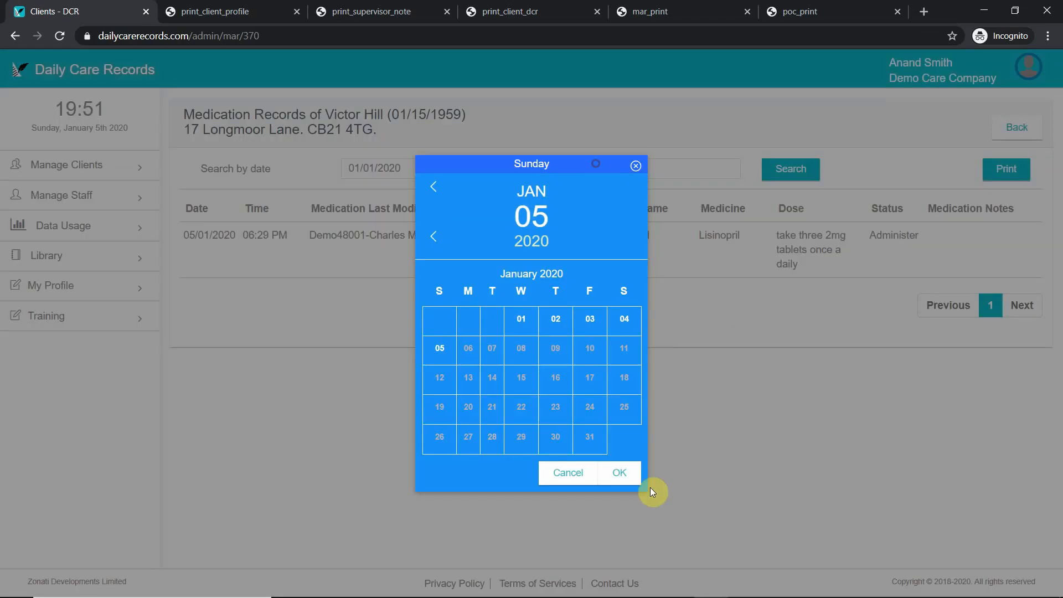
{"action": "left_click", "coordinate": [620, 472]}
Generate the printable medication records, review the client details in the PDF, close it, and return to the client list.
{"action": "left_click", "coordinate": [1002, 171]}
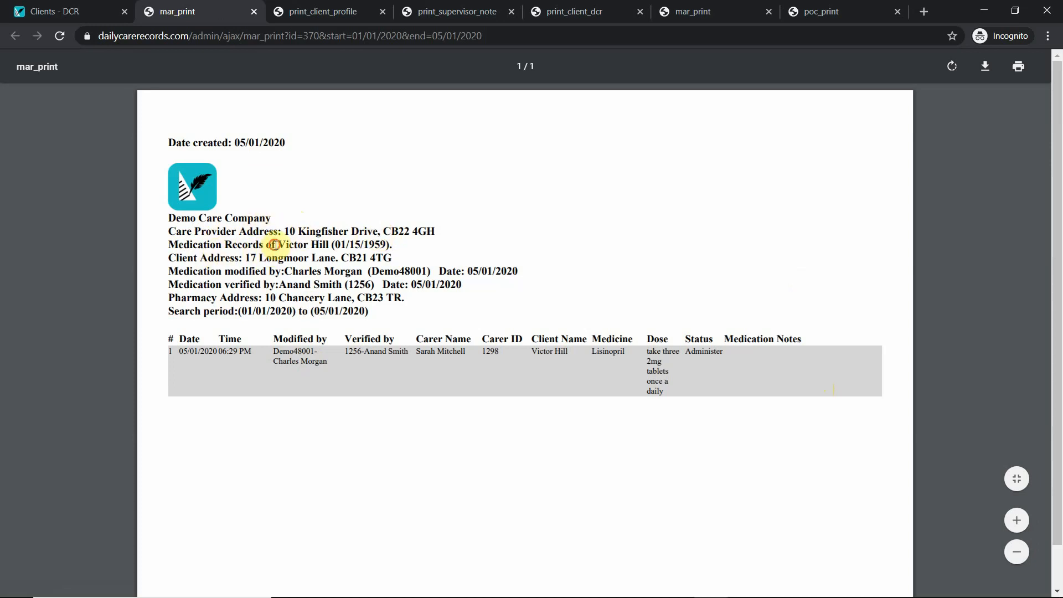
{"action": "left_click_drag", "start_coordinate": [276, 244], "coordinate": [329, 242]}
{"action": "left_click", "coordinate": [427, 259]}
{"action": "left_click", "coordinate": [254, 12]}
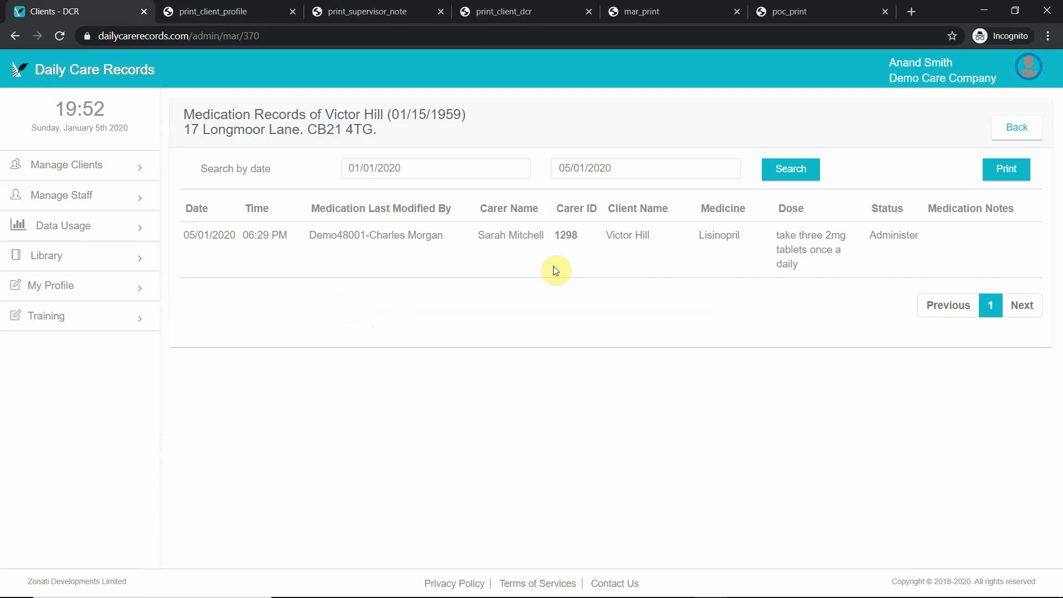
{"action": "left_click", "coordinate": [1020, 129]}
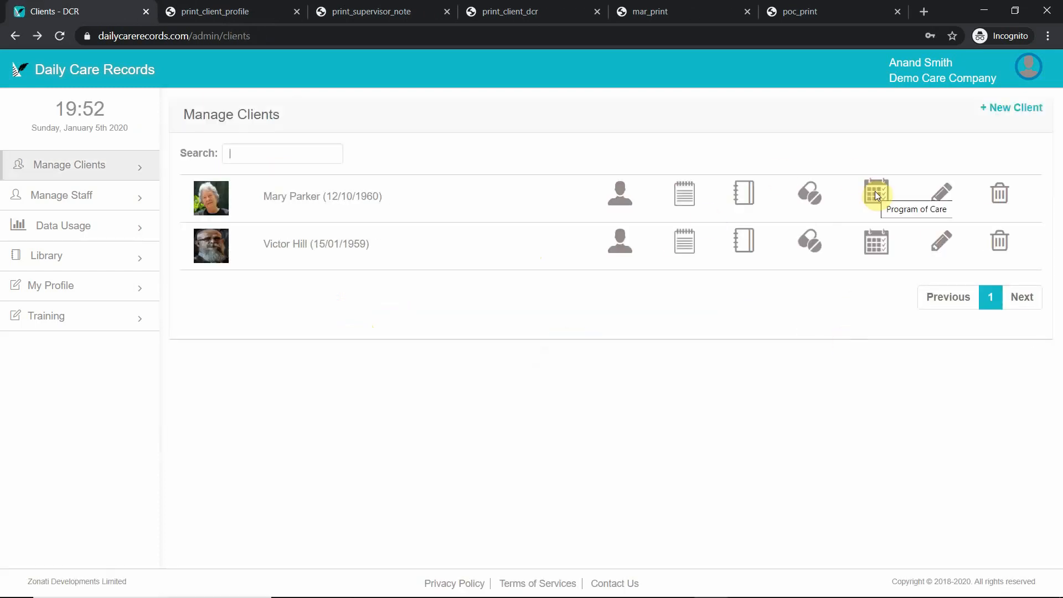
Open the first listed client's program of care, review the carer instructions and AM medication, and close it.
{"action": "left_click", "coordinate": [880, 198]}
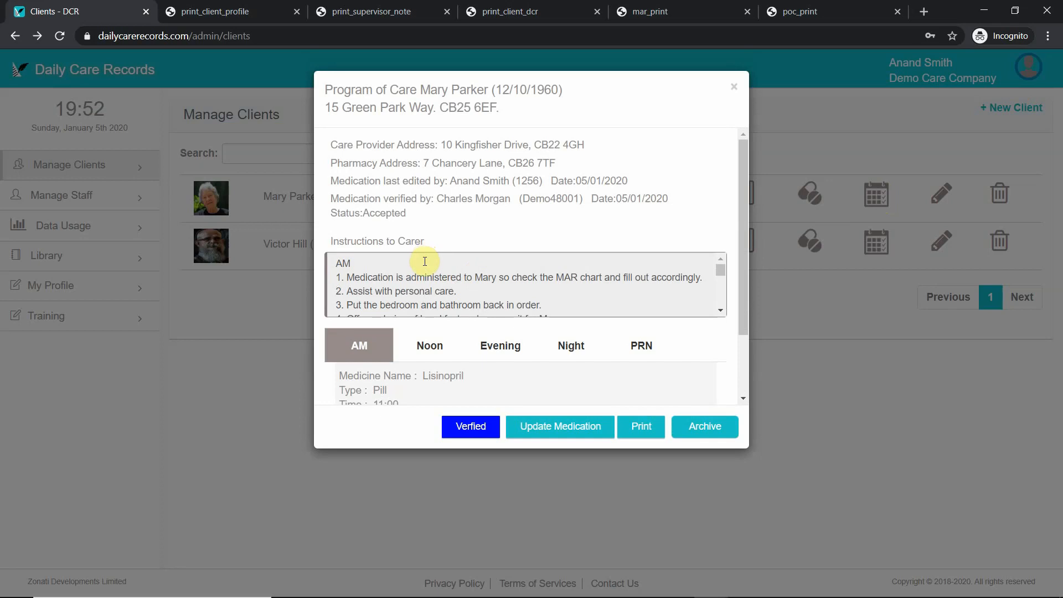
{"action": "scroll", "coordinate": [424, 263], "scroll_direction": "down", "scroll_amount": 5}
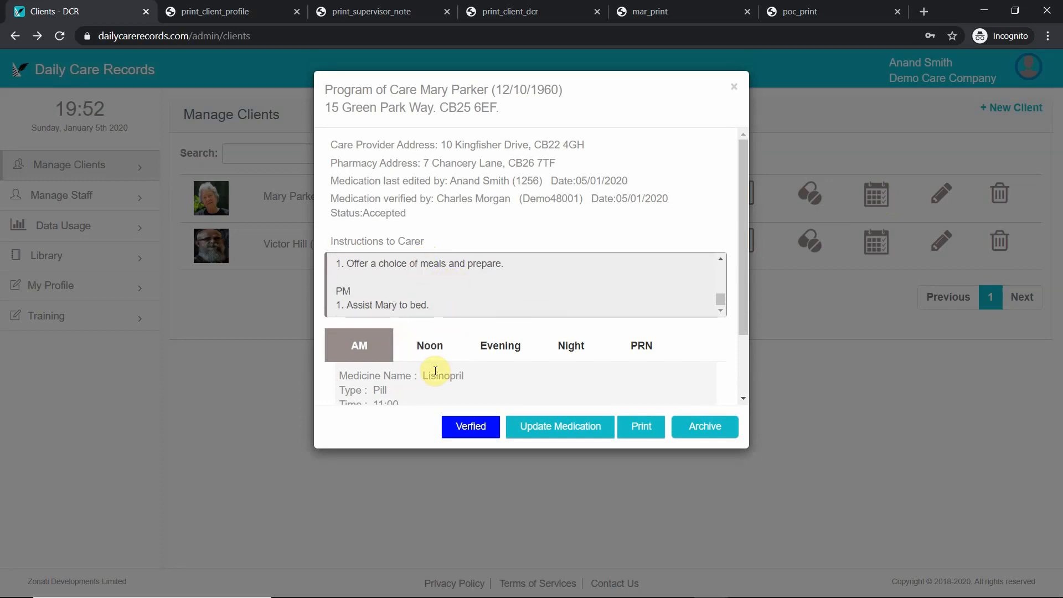
{"action": "scroll", "coordinate": [723, 208], "scroll_direction": "down", "scroll_amount": 2}
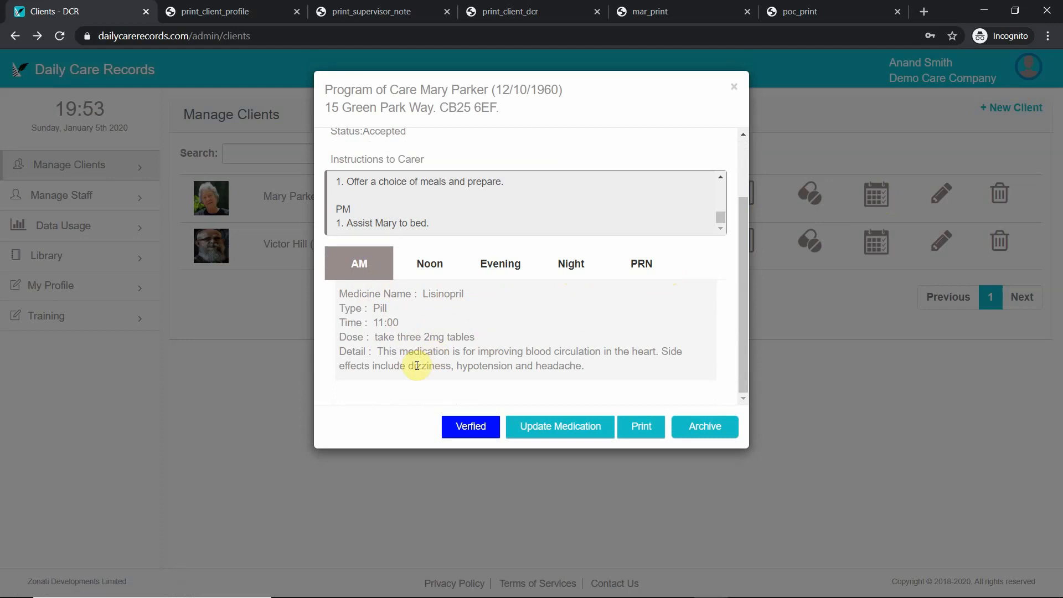
{"action": "scroll", "coordinate": [417, 243], "scroll_direction": "up", "scroll_amount": 2}
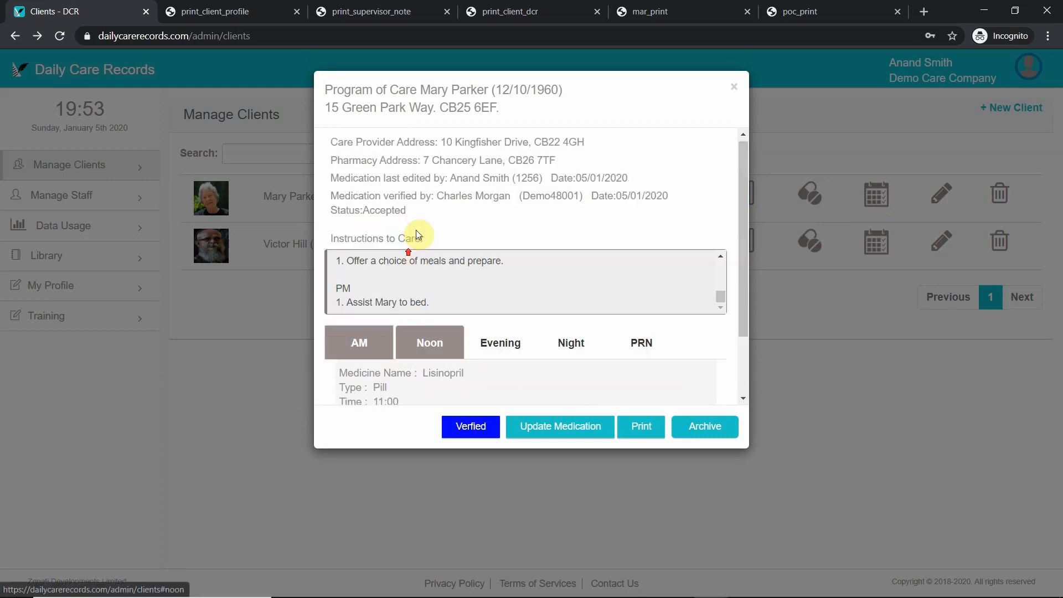
{"action": "left_click", "coordinate": [824, 347]}
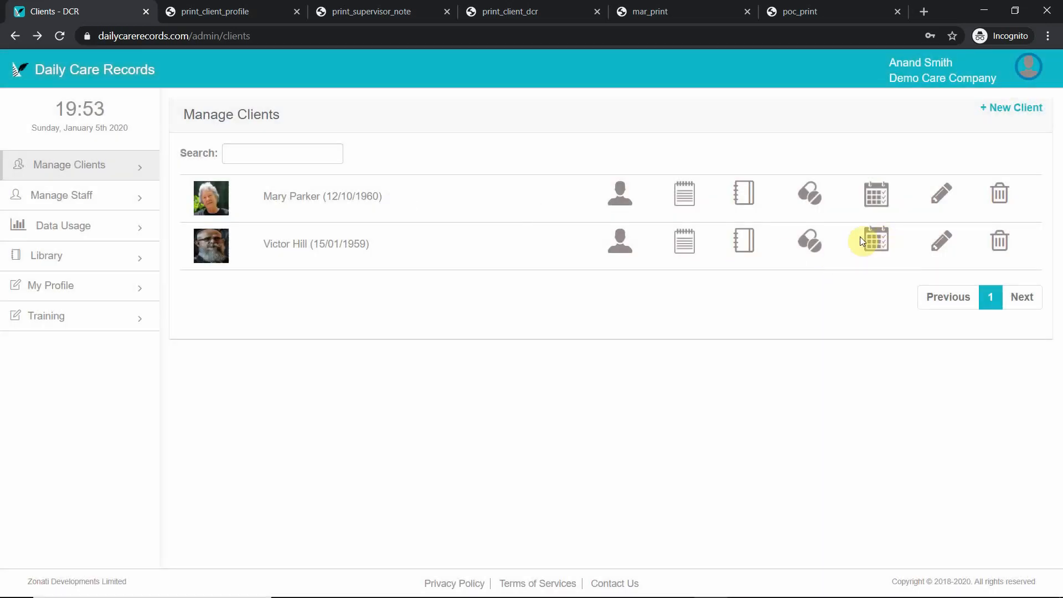
Open the second listed client's program of care and review the carer instructions and AM medication details.
{"action": "left_click", "coordinate": [877, 245]}
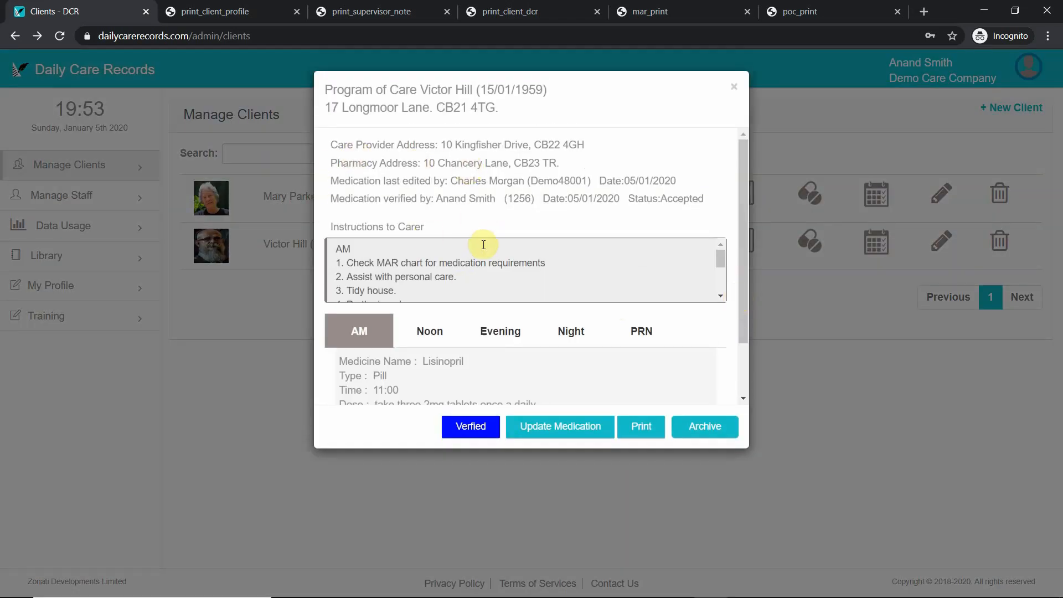
{"action": "scroll", "coordinate": [548, 264], "scroll_direction": "down", "scroll_amount": 5}
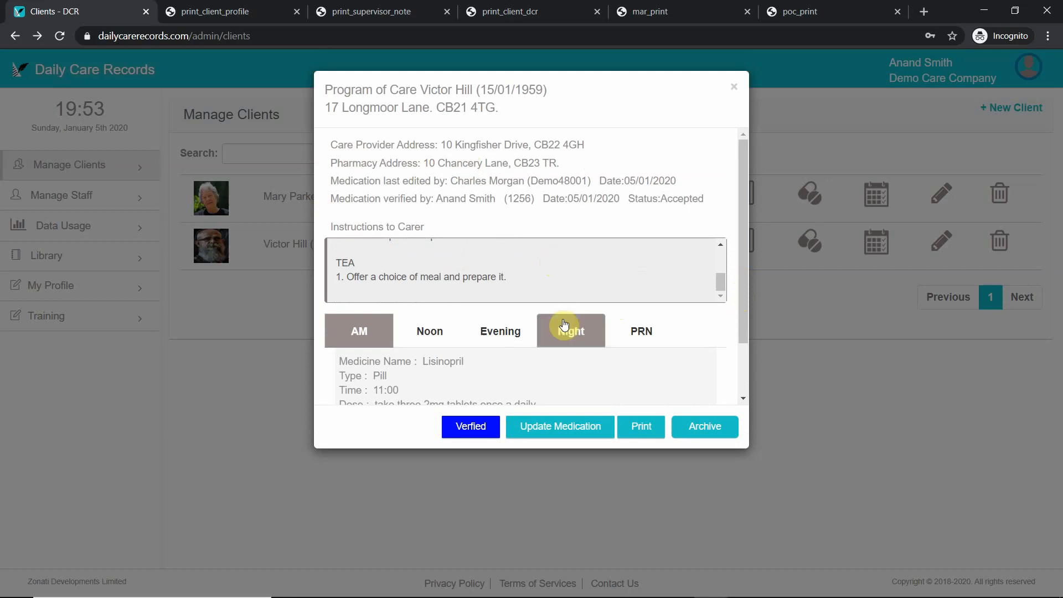
{"action": "scroll", "coordinate": [577, 366], "scroll_direction": "down", "scroll_amount": 1}
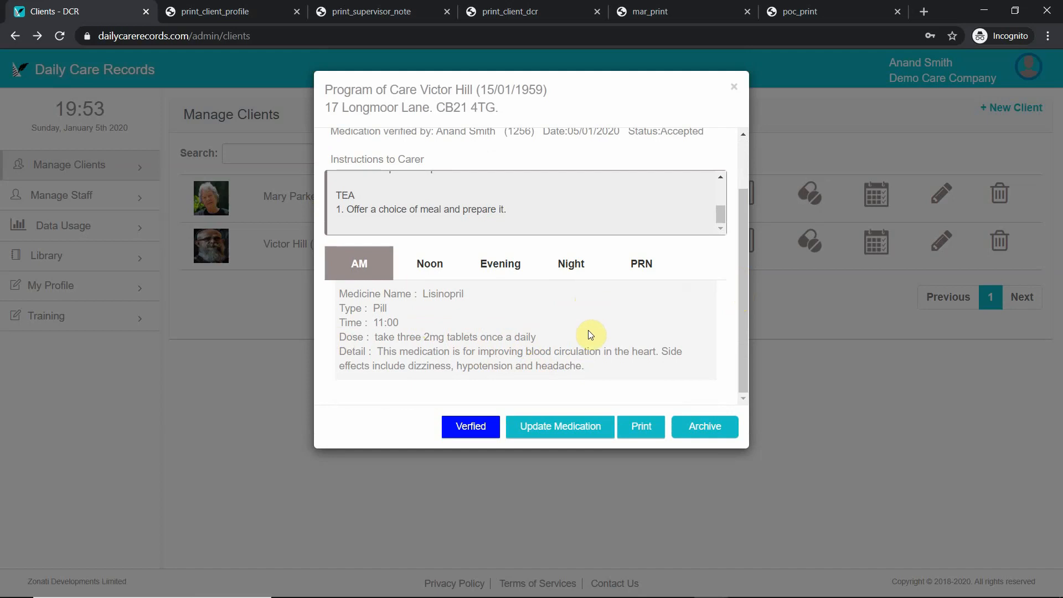
Open the medication update for the displayed program of care and change the Lisinopril dose to "take two 2mg tablets once a daily".
{"action": "left_click", "coordinate": [507, 417]}
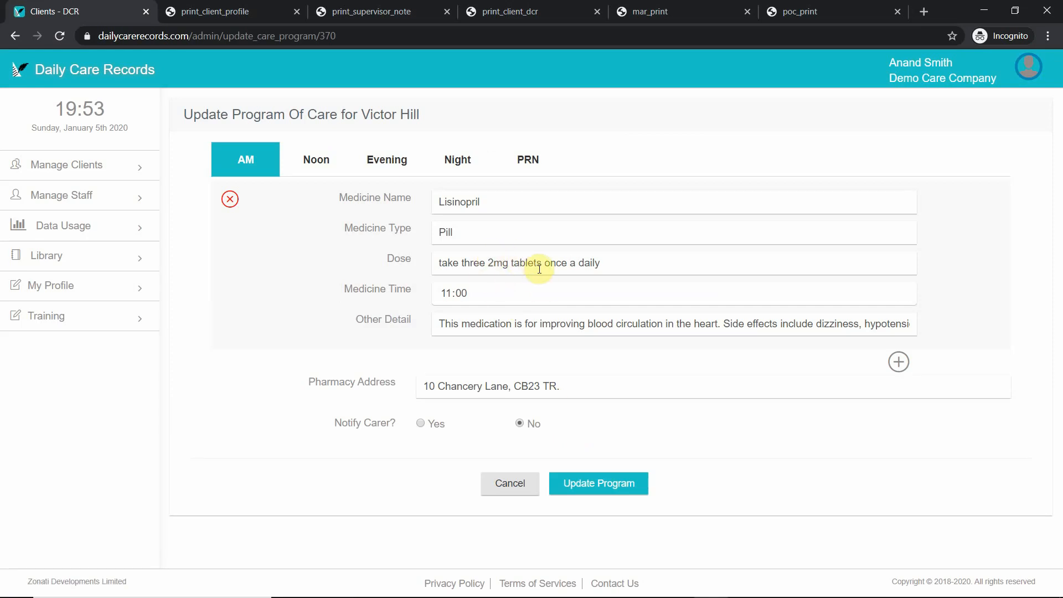
{"action": "left_click", "coordinate": [485, 263]}
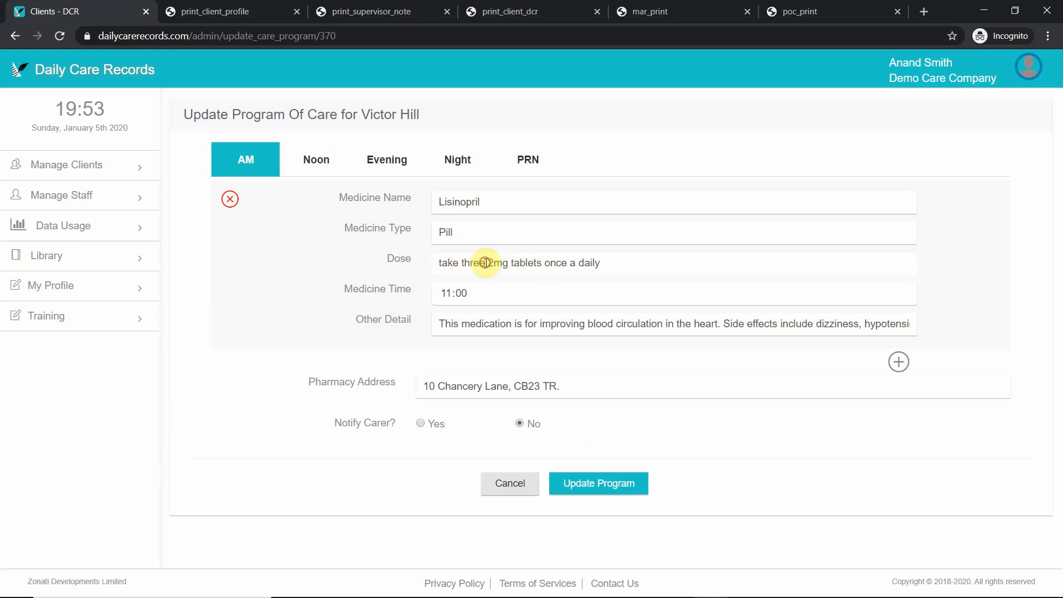
{"action": "left_click_drag", "start_coordinate": [485, 263], "coordinate": [460, 264]}
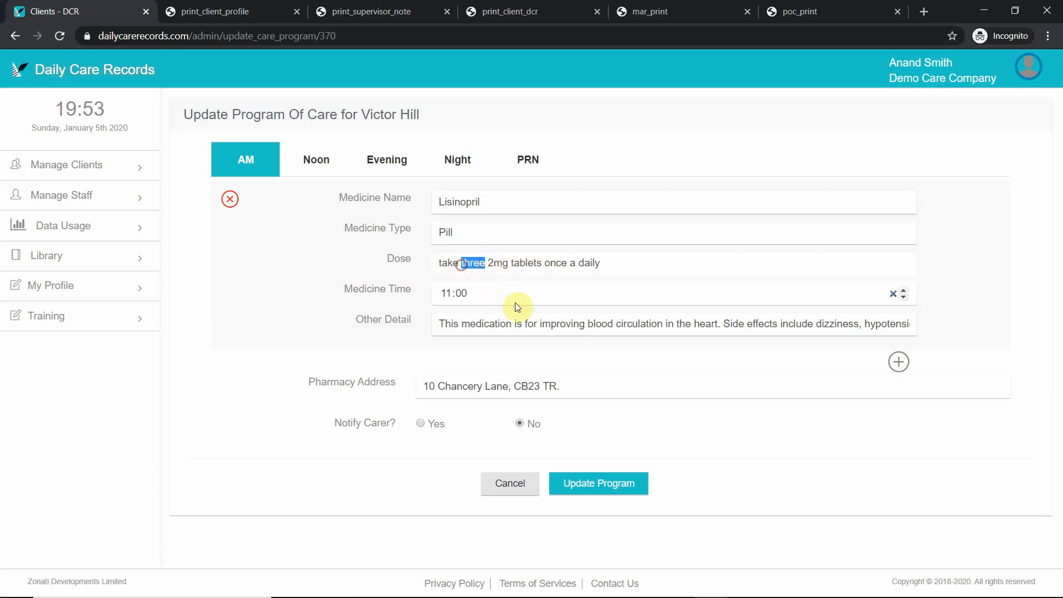
{"action": "type", "text": "two"}
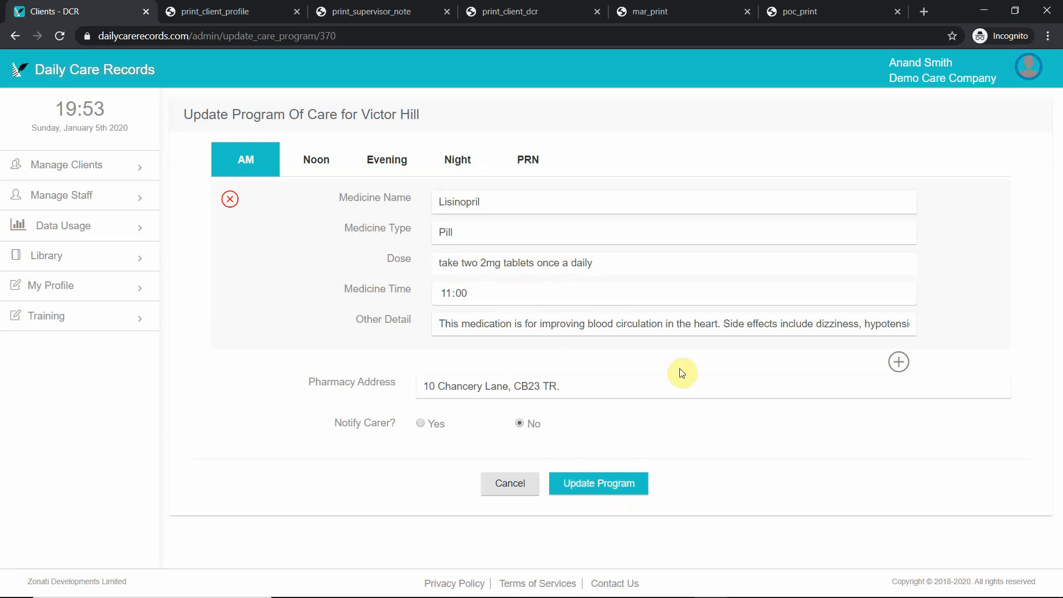
Check the carers available for notification, set Notify Carer back to No, and submit the program update.
{"action": "left_click", "coordinate": [421, 423]}
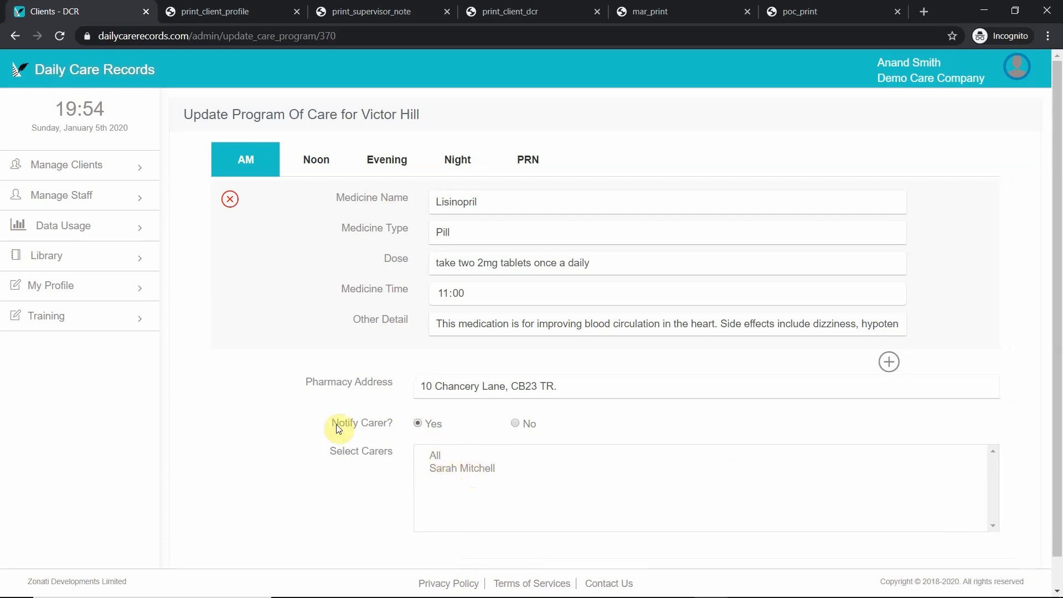
{"action": "scroll", "coordinate": [560, 513], "scroll_direction": "down", "scroll_amount": 1}
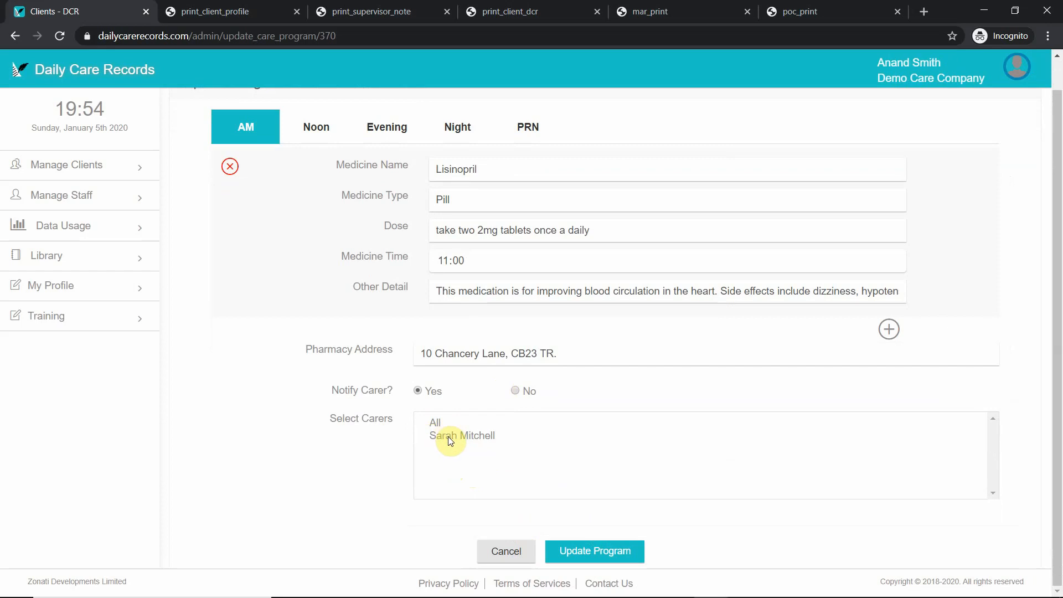
{"action": "left_click", "coordinate": [519, 392]}
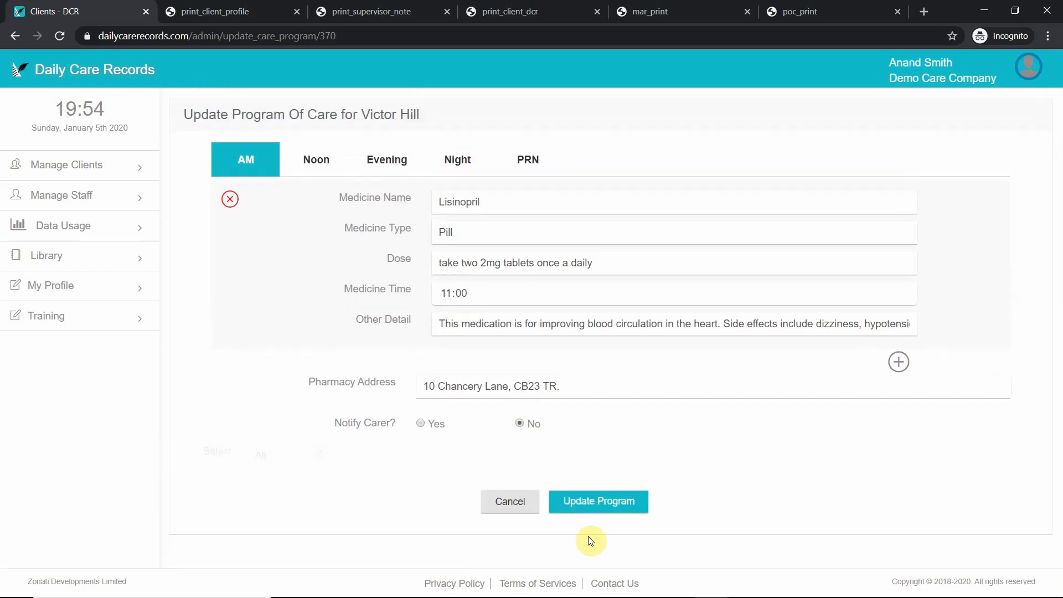
{"action": "left_click", "coordinate": [603, 483]}
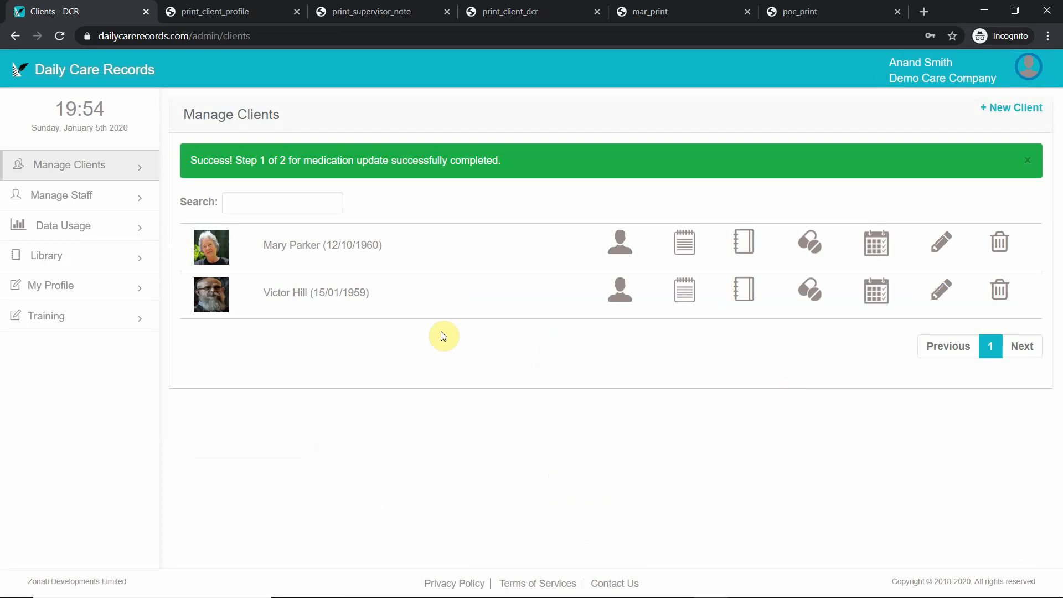
Log out and log back in to the same supervisor account with its saved email and password.
{"action": "left_click", "coordinate": [1029, 67]}
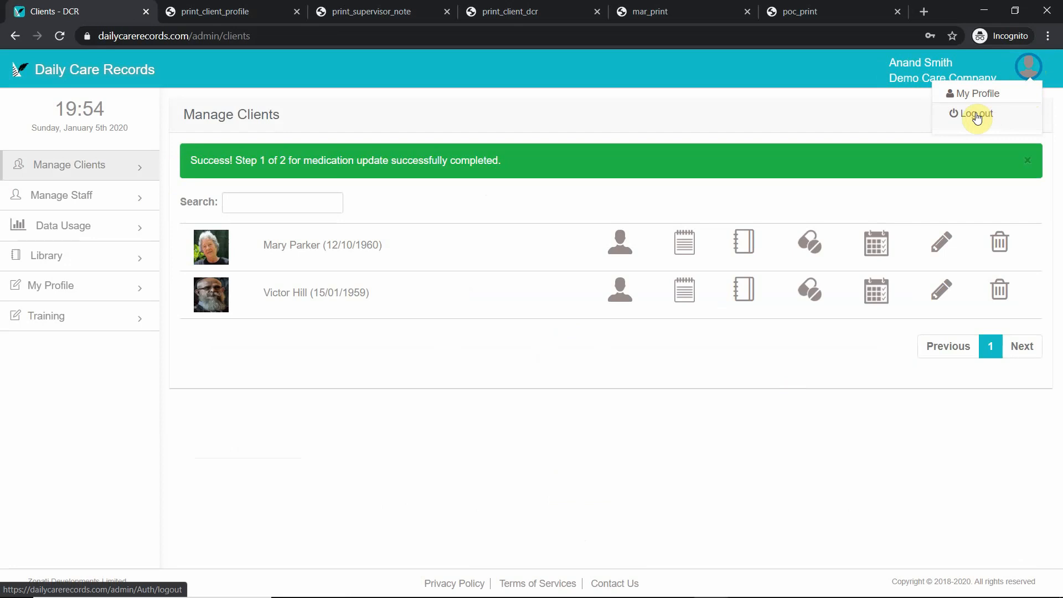
{"action": "left_click", "coordinate": [976, 114]}
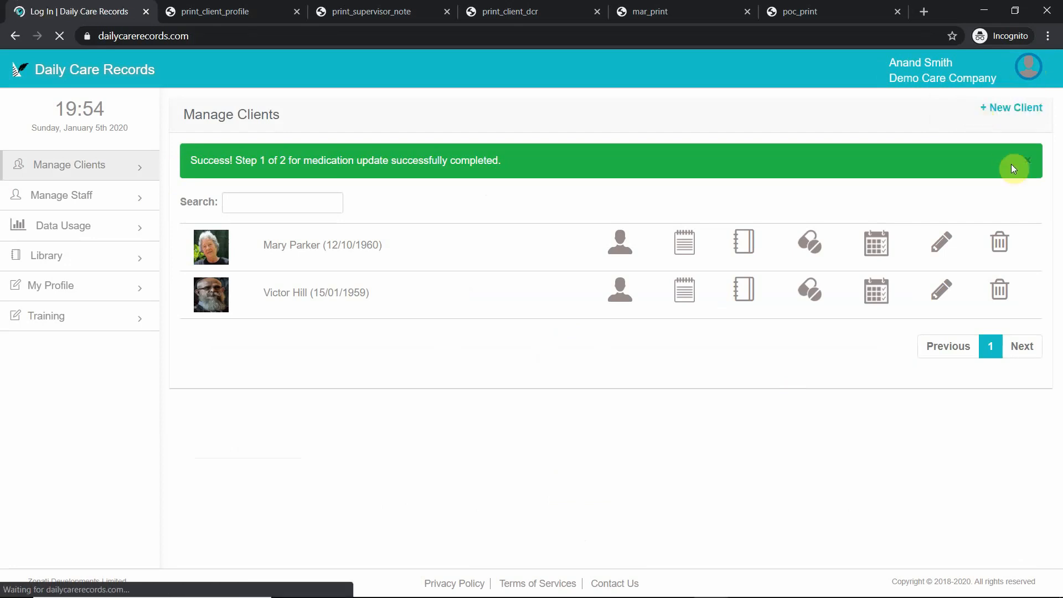
{"action": "left_click", "coordinate": [465, 268]}
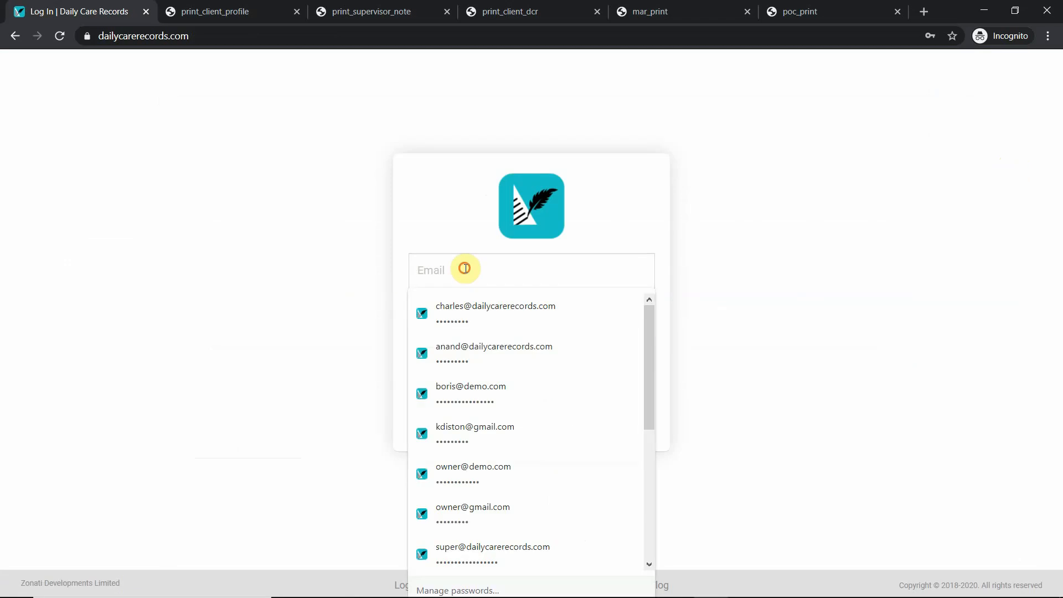
{"action": "left_click", "coordinate": [278, 262]}
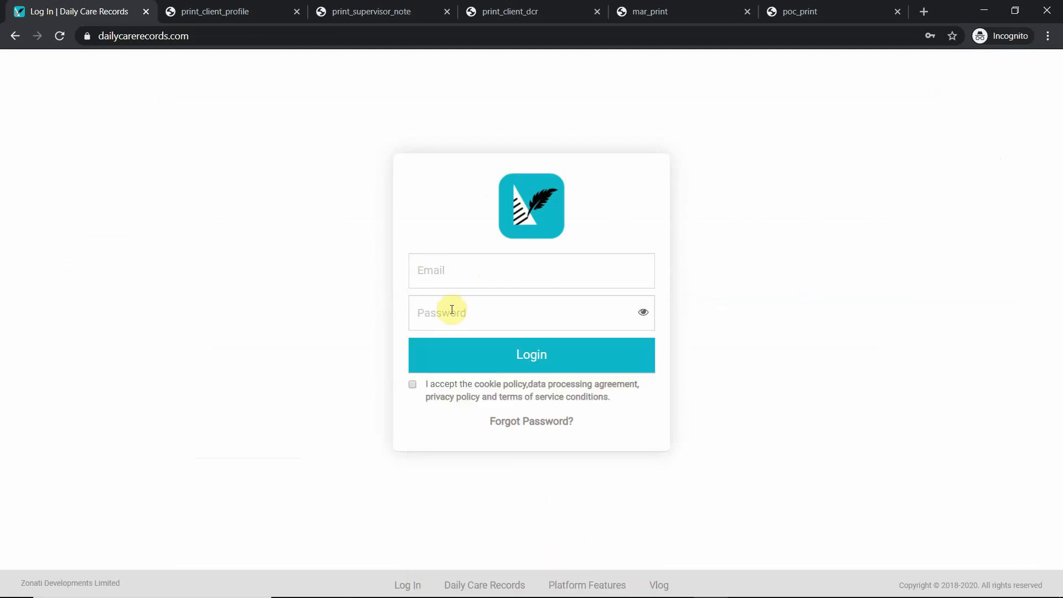
{"action": "left_click", "coordinate": [420, 279]}
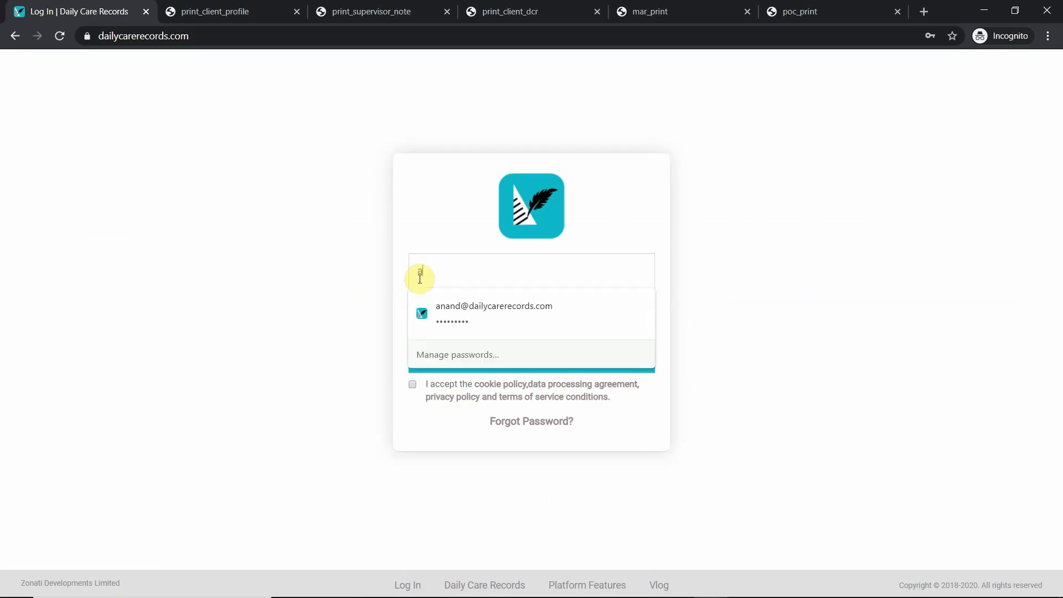
{"action": "left_click", "coordinate": [474, 320]}
{"action": "left_click", "coordinate": [513, 357]}
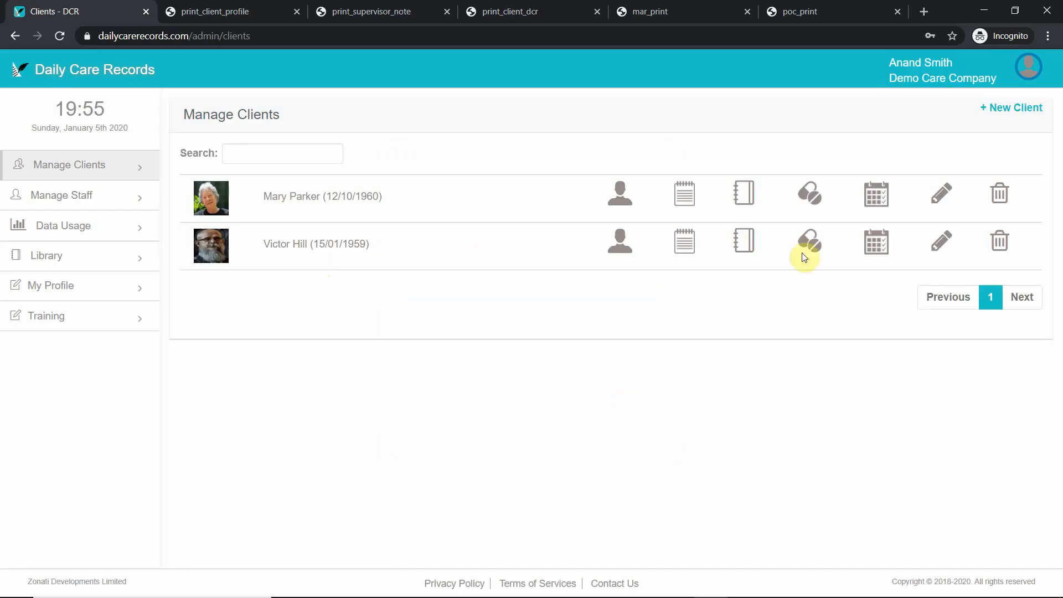
Check the medication verification status in both clients' programs of care, closing each one after viewing.
{"action": "left_click", "coordinate": [874, 193]}
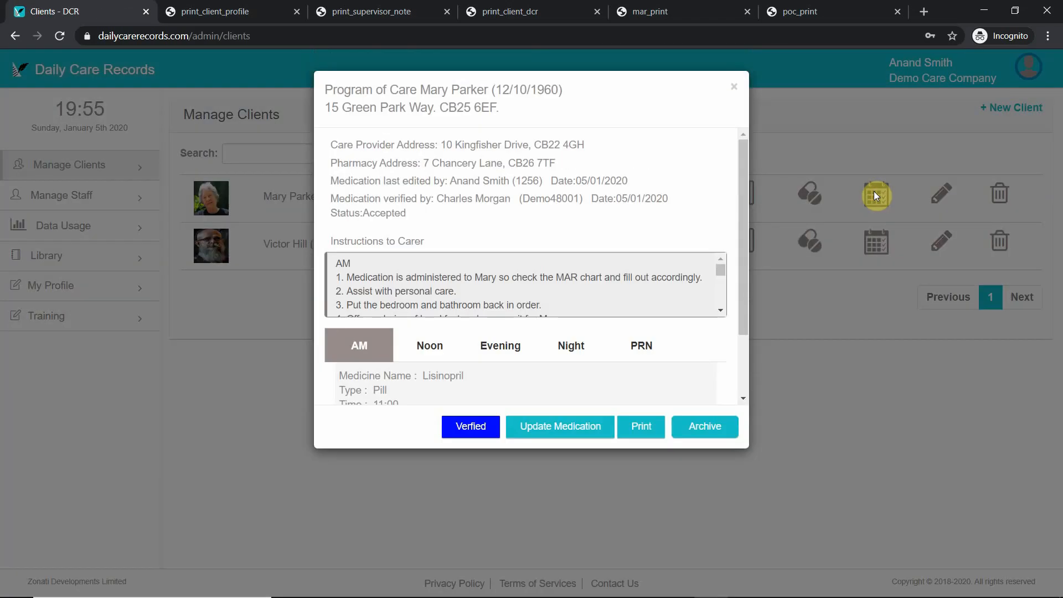
{"action": "left_click", "coordinate": [888, 234]}
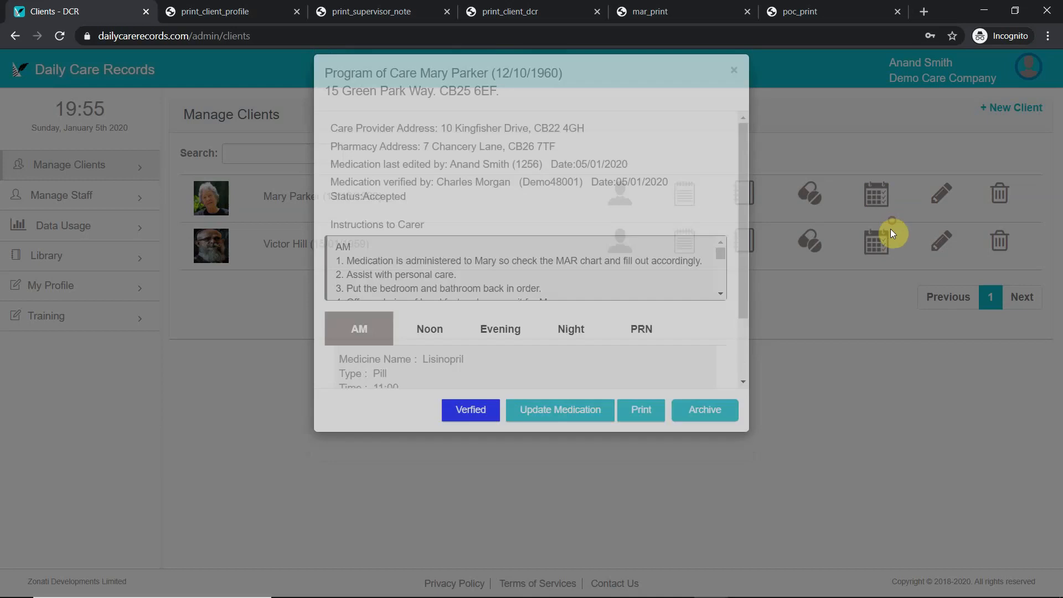
{"action": "left_click", "coordinate": [875, 245]}
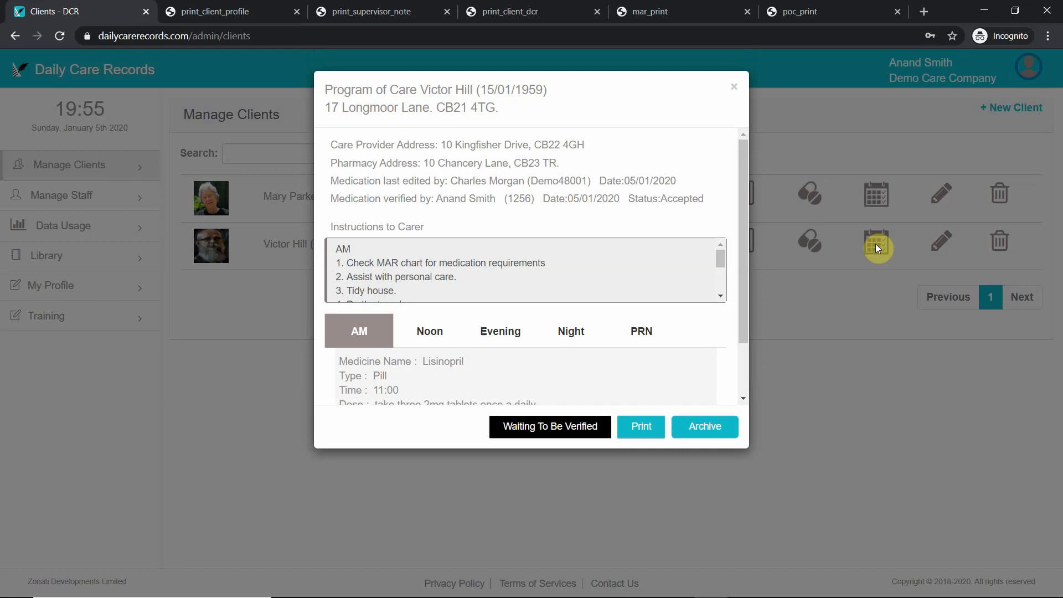
{"action": "left_click", "coordinate": [849, 118]}
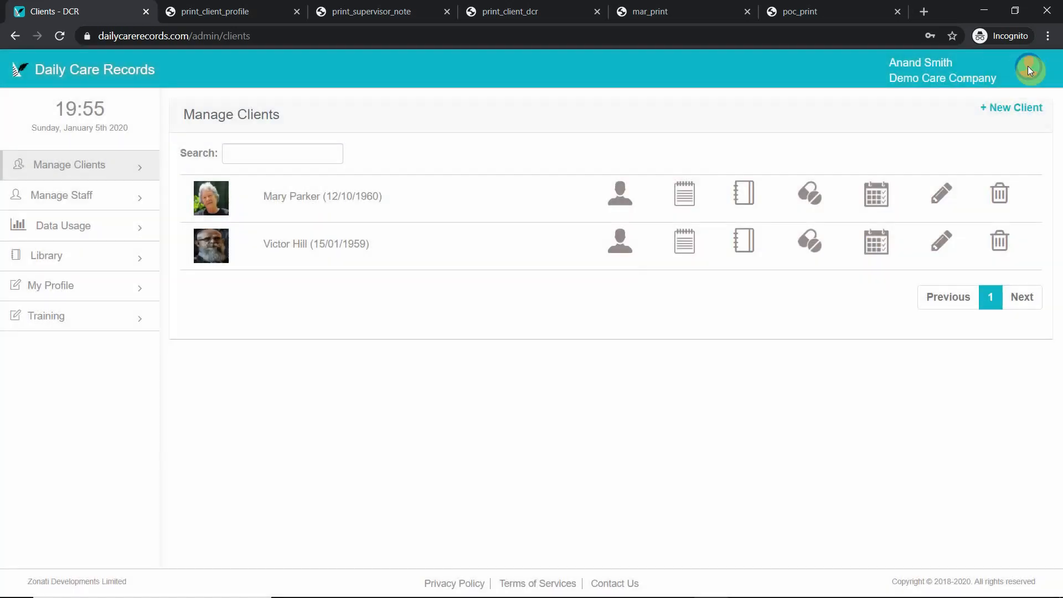
Log out and log in to the other supervisor's account using its saved email and password.
{"action": "left_click", "coordinate": [1030, 76]}
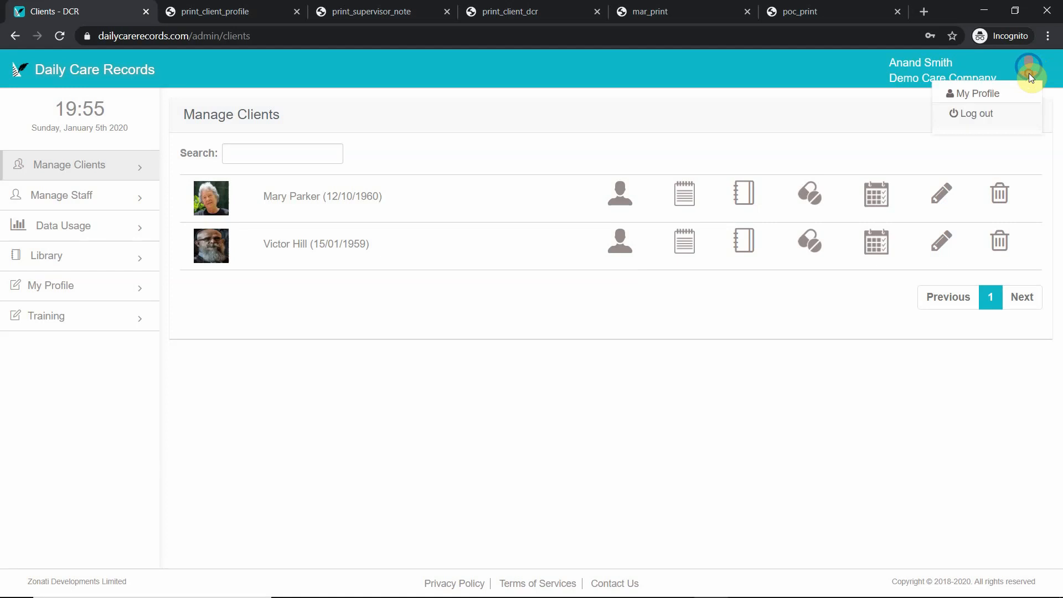
{"action": "left_click", "coordinate": [970, 112]}
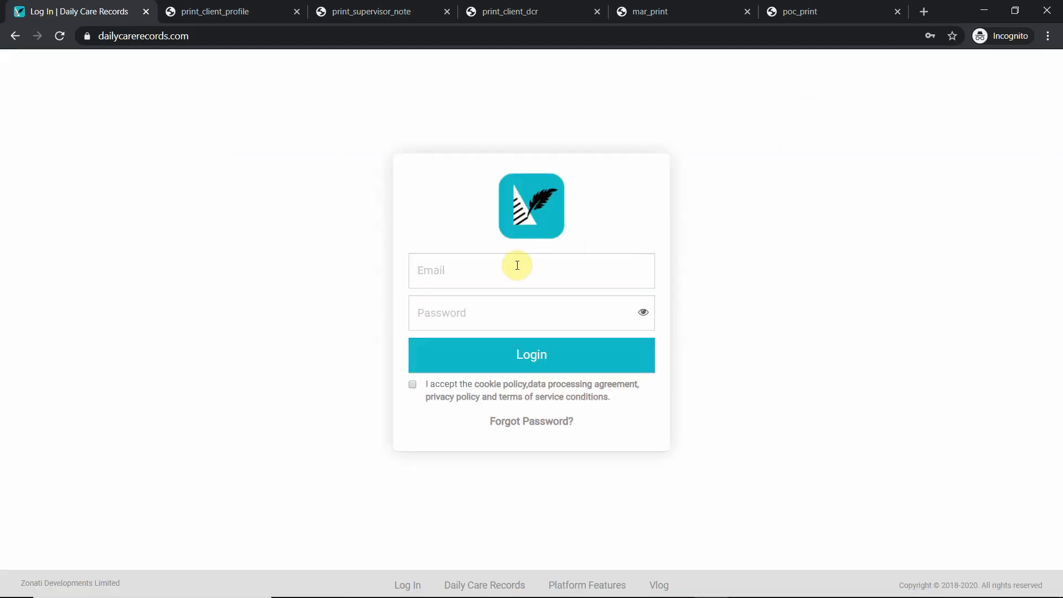
{"action": "left_click", "coordinate": [517, 265]}
{"action": "type", "text": "c"}
{"action": "left_click", "coordinate": [503, 308]}
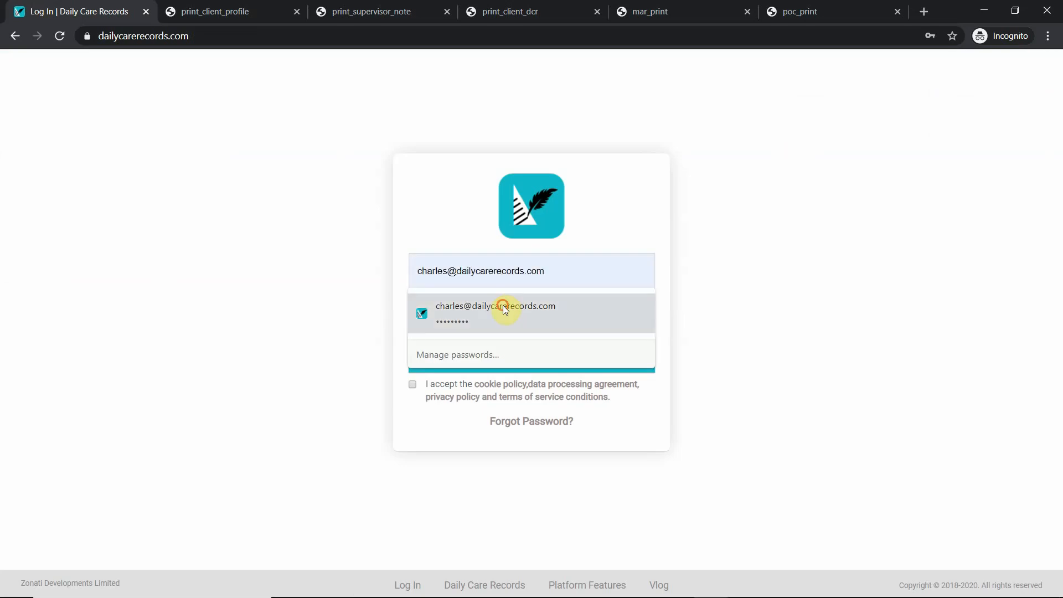
{"action": "left_click", "coordinate": [494, 356]}
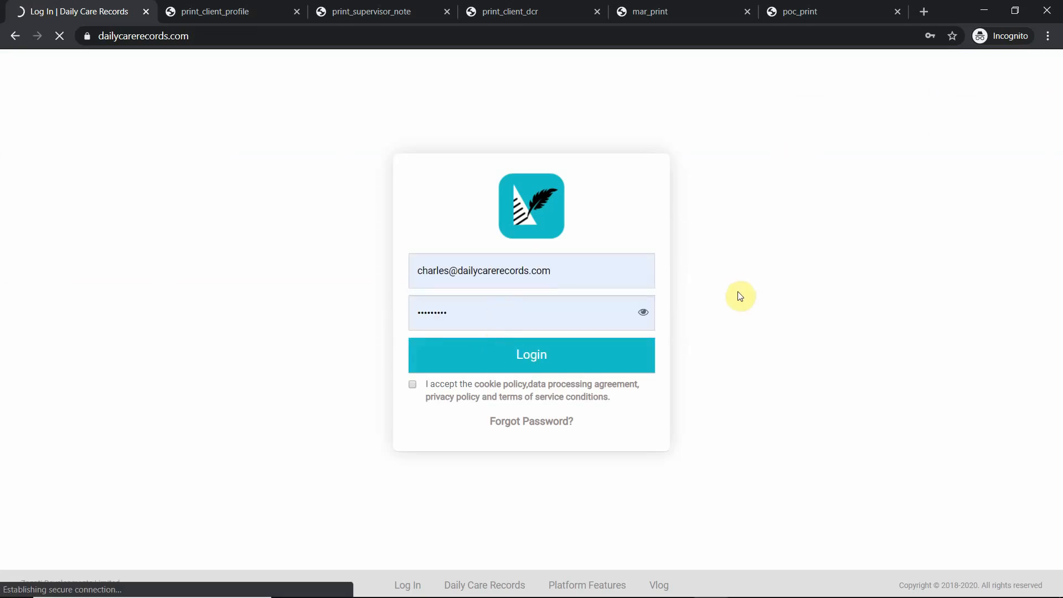
Open the second listed client's program of care and bring up the medication change awaiting verification.
{"action": "left_click", "coordinate": [876, 237]}
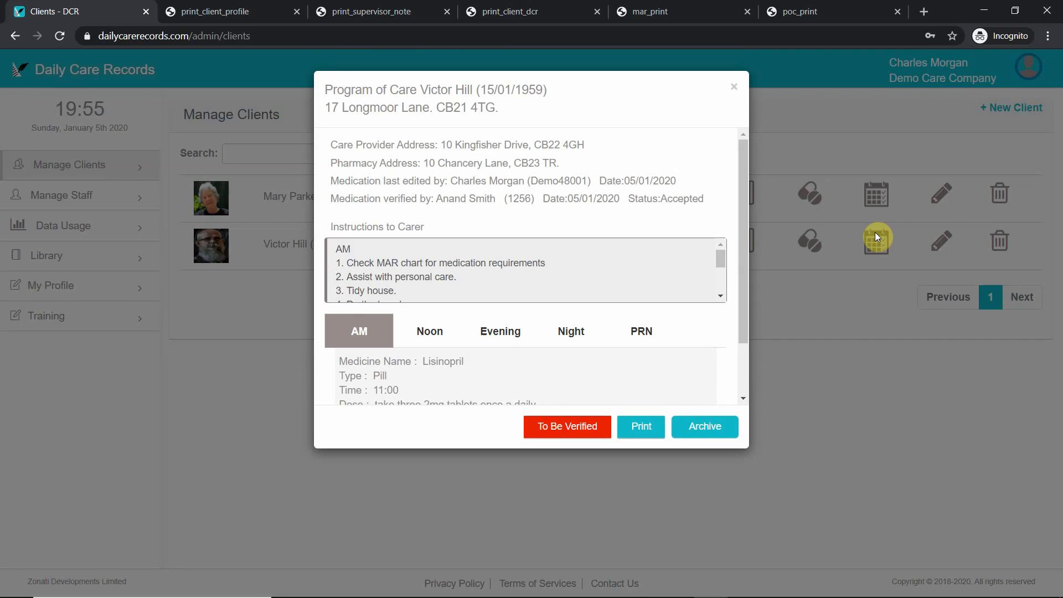
{"action": "left_click", "coordinate": [564, 429]}
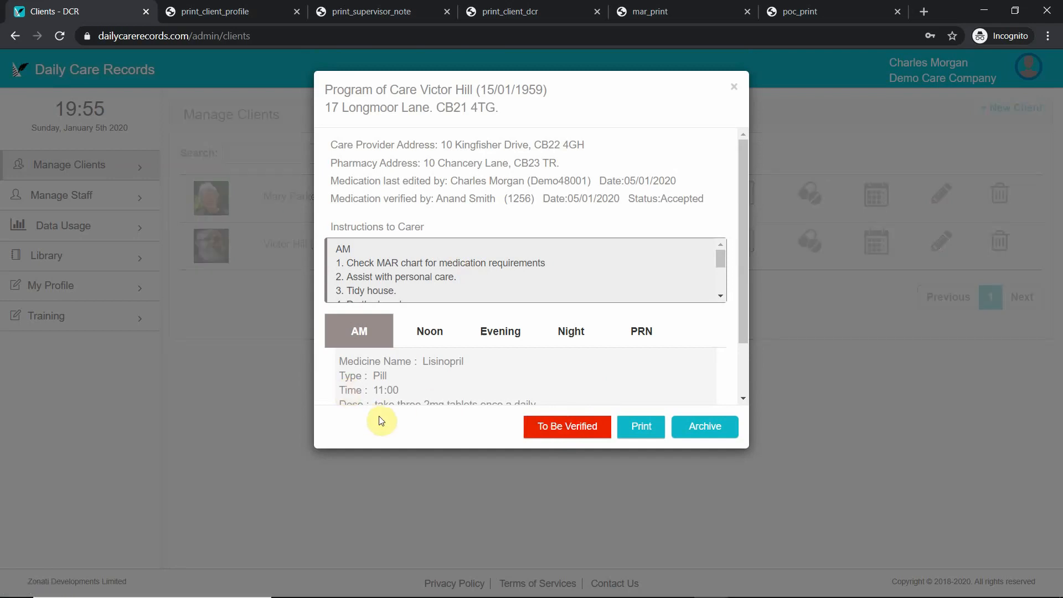
{"action": "left_click", "coordinate": [553, 429]}
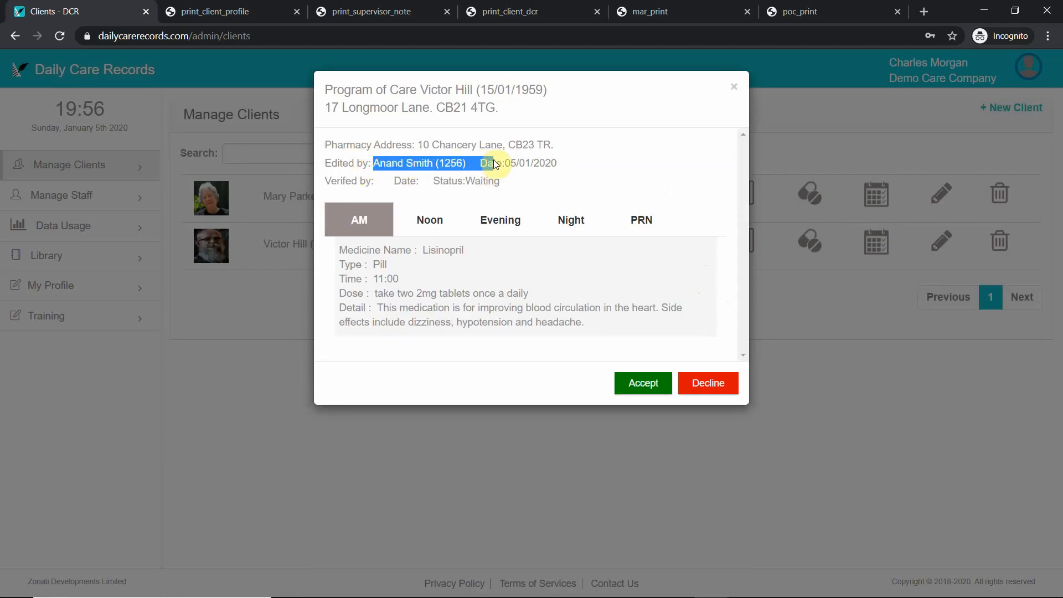
Review the editor details and Lisinopril dose in the pending medication change, and accept it.
{"action": "left_click_drag", "start_coordinate": [493, 162], "coordinate": [561, 164]}
{"action": "left_click", "coordinate": [512, 185]}
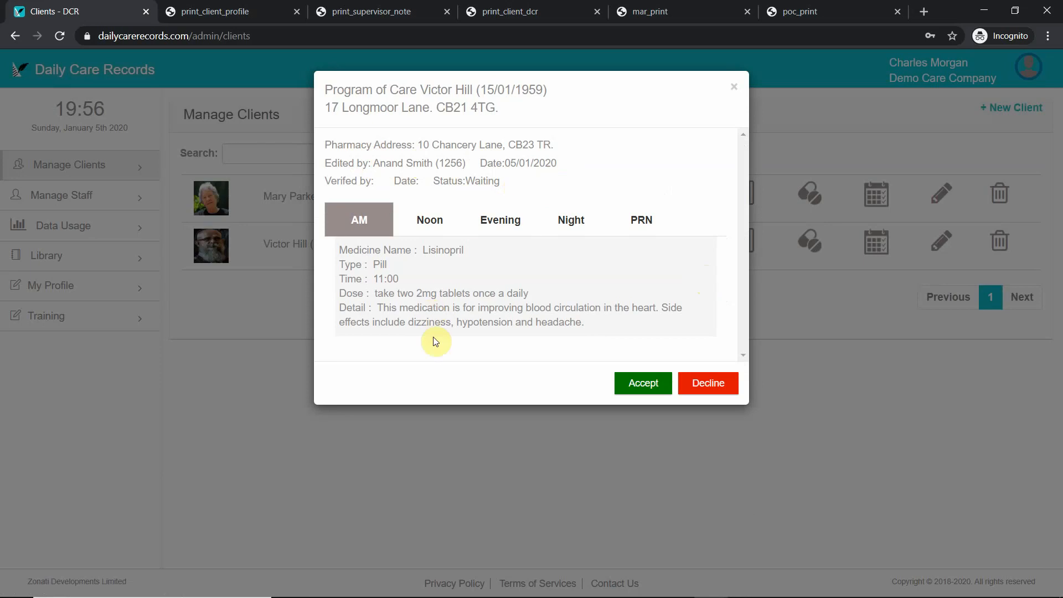
{"action": "left_click_drag", "start_coordinate": [375, 295], "coordinate": [417, 295]}
{"action": "left_click", "coordinate": [447, 295]}
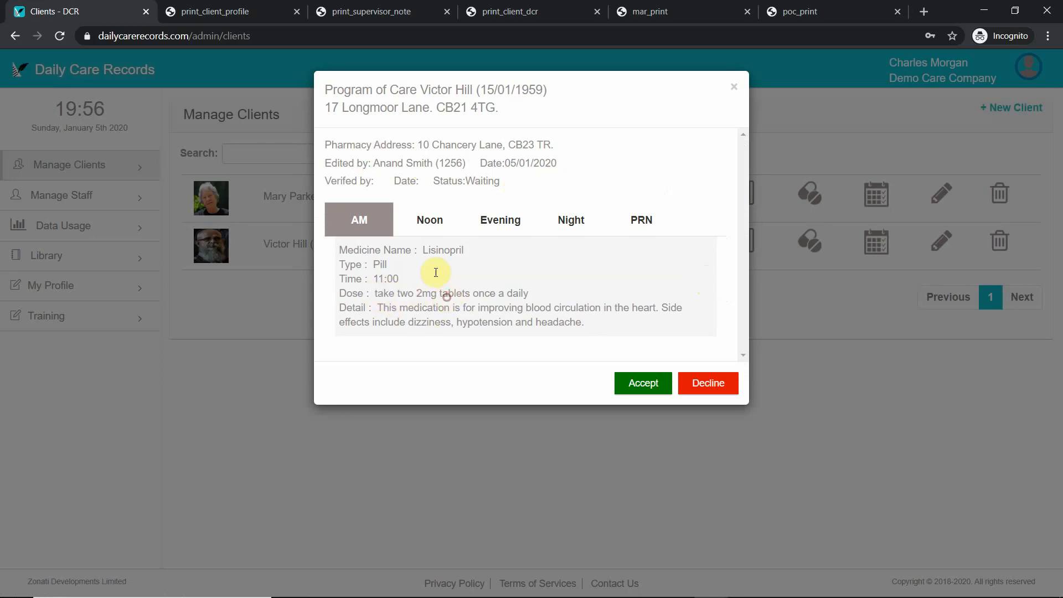
{"action": "left_click", "coordinate": [647, 385]}
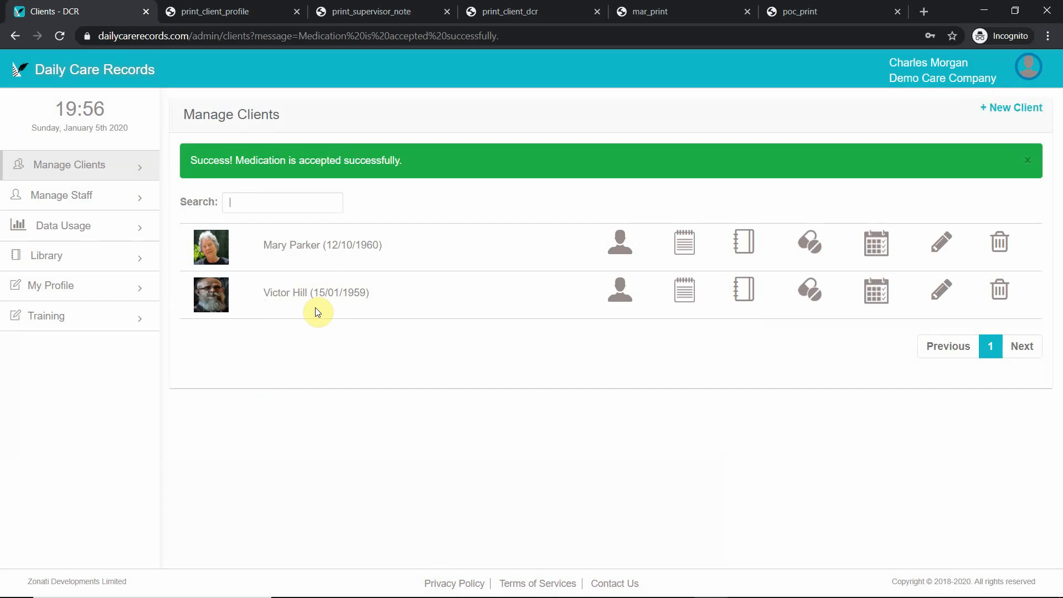
Reopen the second listed client's program of care and check the AM dose and the verification details.
{"action": "left_click", "coordinate": [882, 290]}
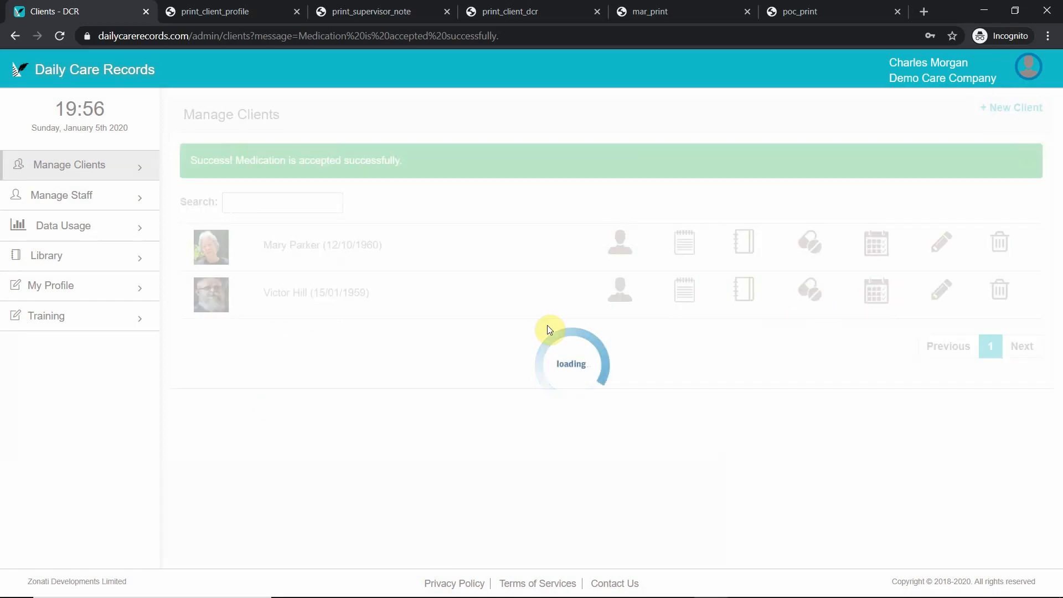
{"action": "scroll", "coordinate": [633, 309], "scroll_direction": "down", "scroll_amount": 3}
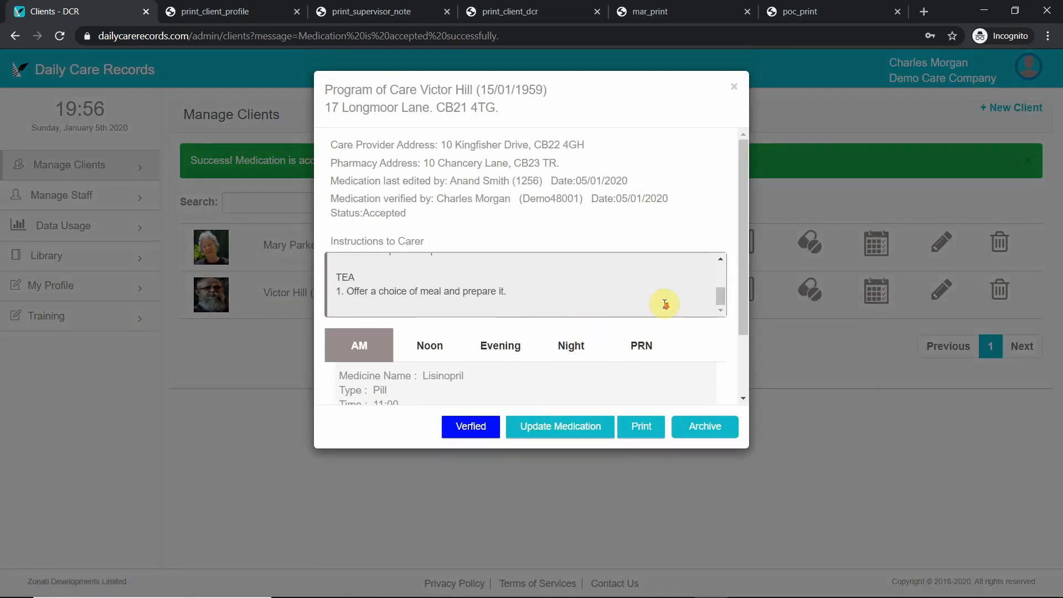
{"action": "scroll", "coordinate": [741, 318], "scroll_direction": "down", "scroll_amount": 2}
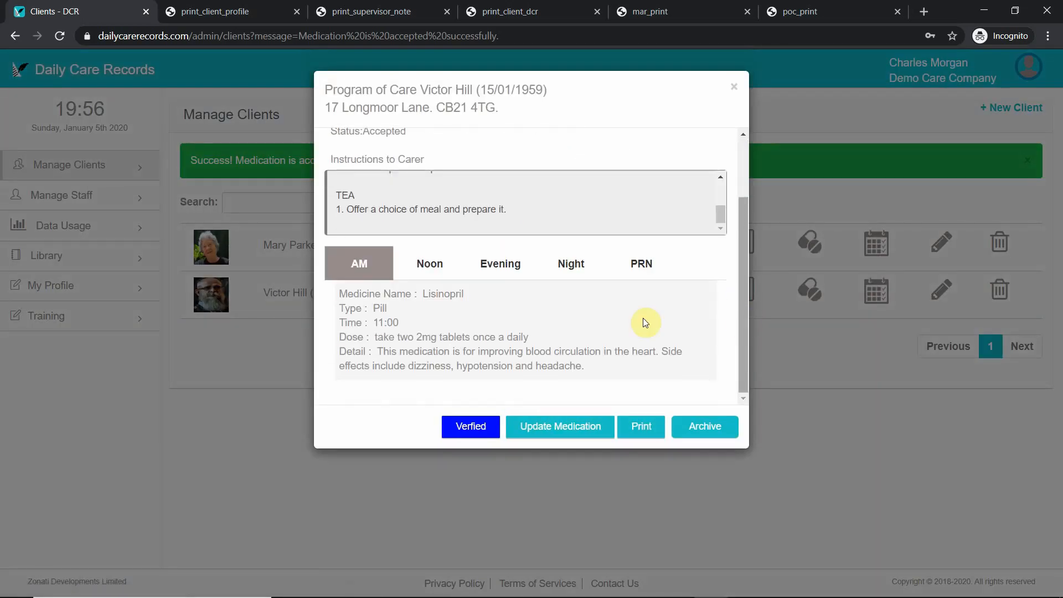
{"action": "double_click", "coordinate": [405, 336]}
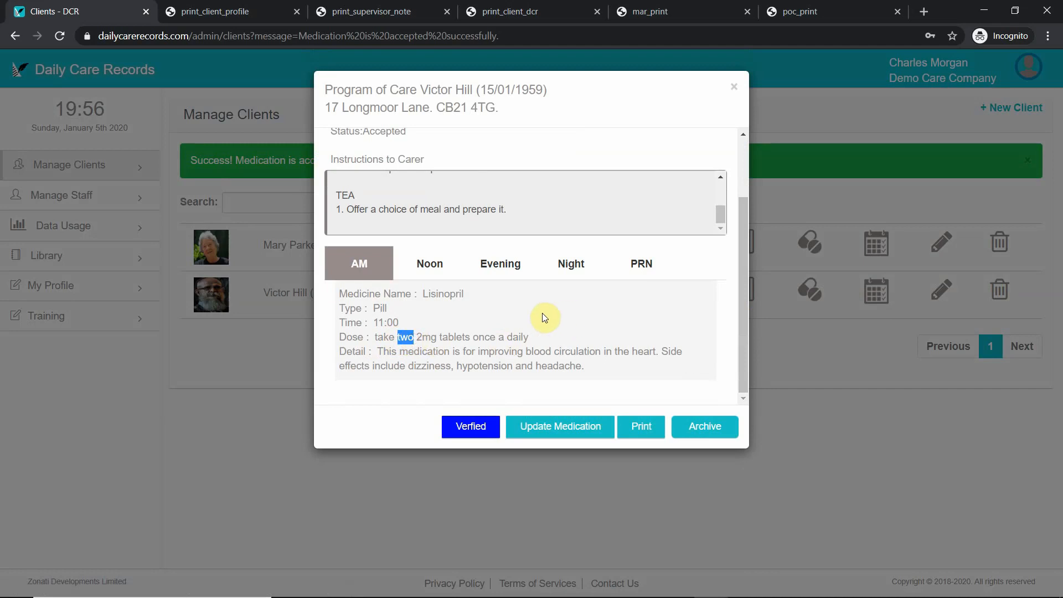
{"action": "scroll", "coordinate": [562, 197], "scroll_direction": "up", "scroll_amount": 5}
{"action": "scroll", "coordinate": [637, 169], "scroll_direction": "up", "scroll_amount": 2}
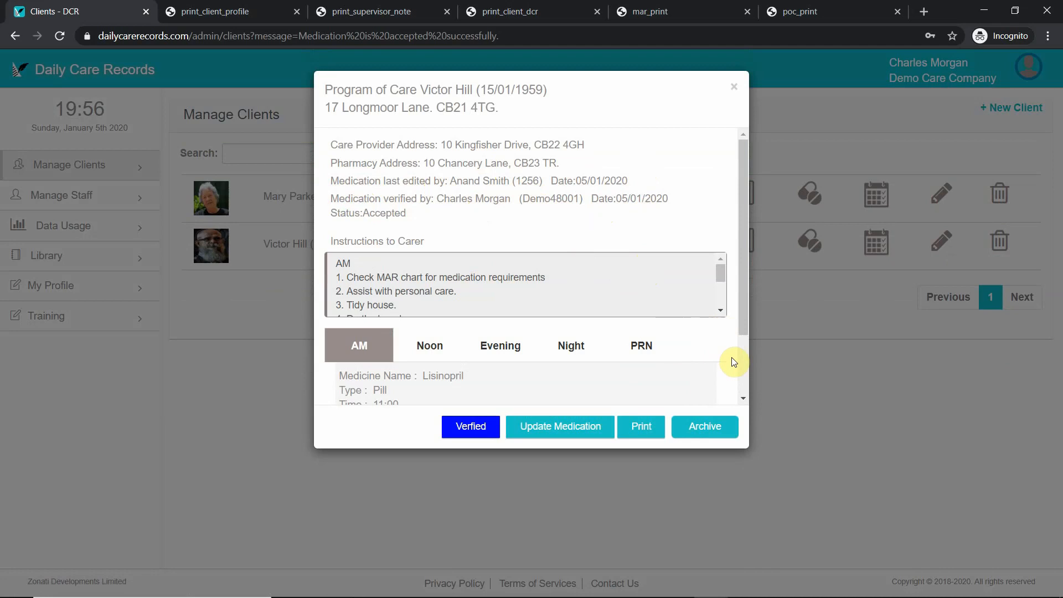
Open the client's program of care archive and view the PDF saved on 05-01-2020 at 18:28:37.
{"action": "left_click", "coordinate": [707, 438]}
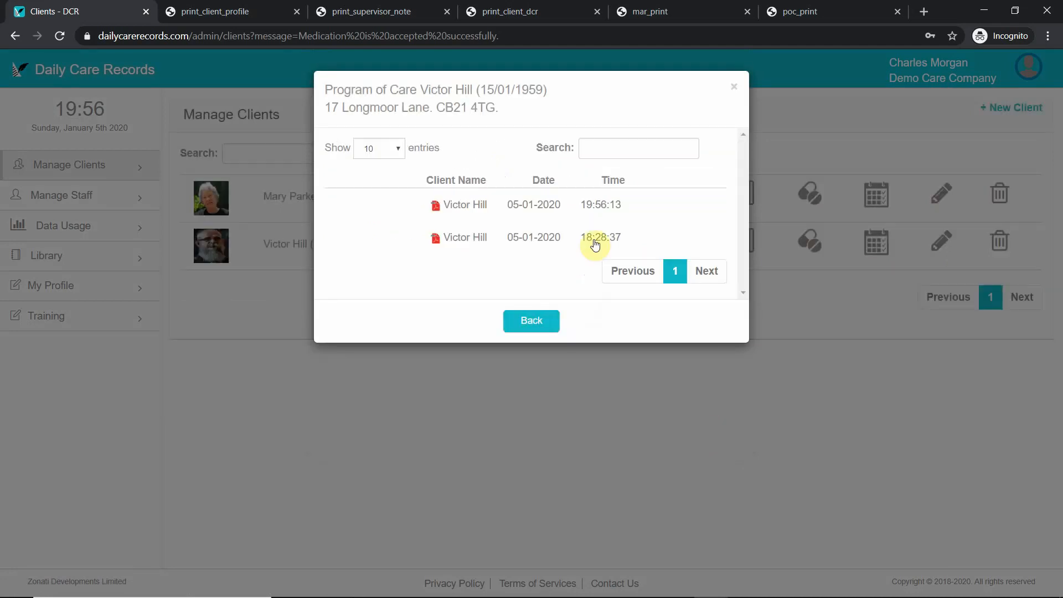
{"action": "left_click", "coordinate": [470, 235]}
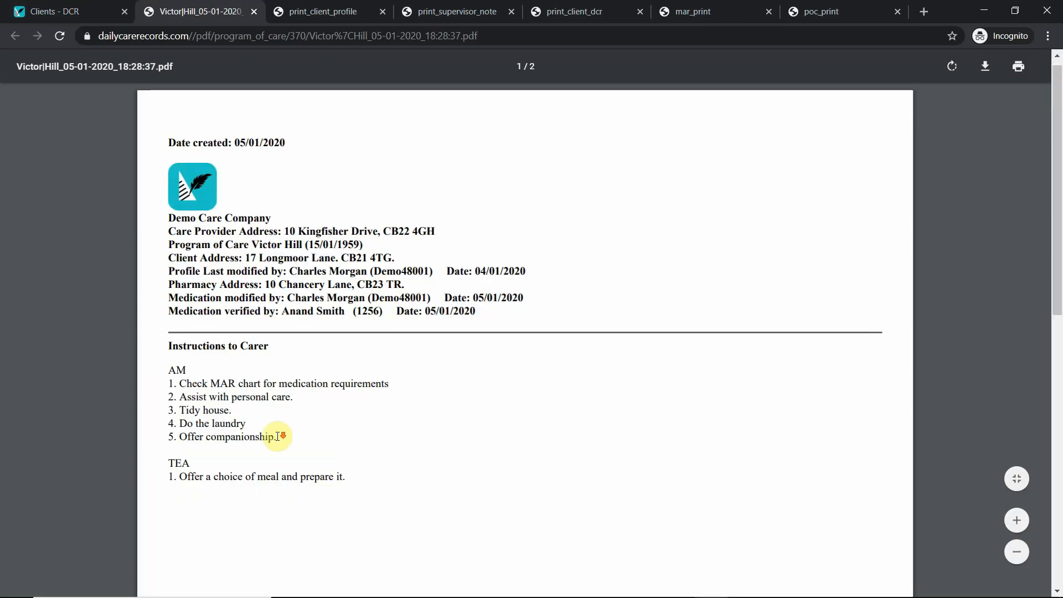
Read the carer instructions and medication chart in the PDF archived at 18:28:37, and close it.
{"action": "scroll", "coordinate": [388, 419], "scroll_direction": "down", "scroll_amount": 4}
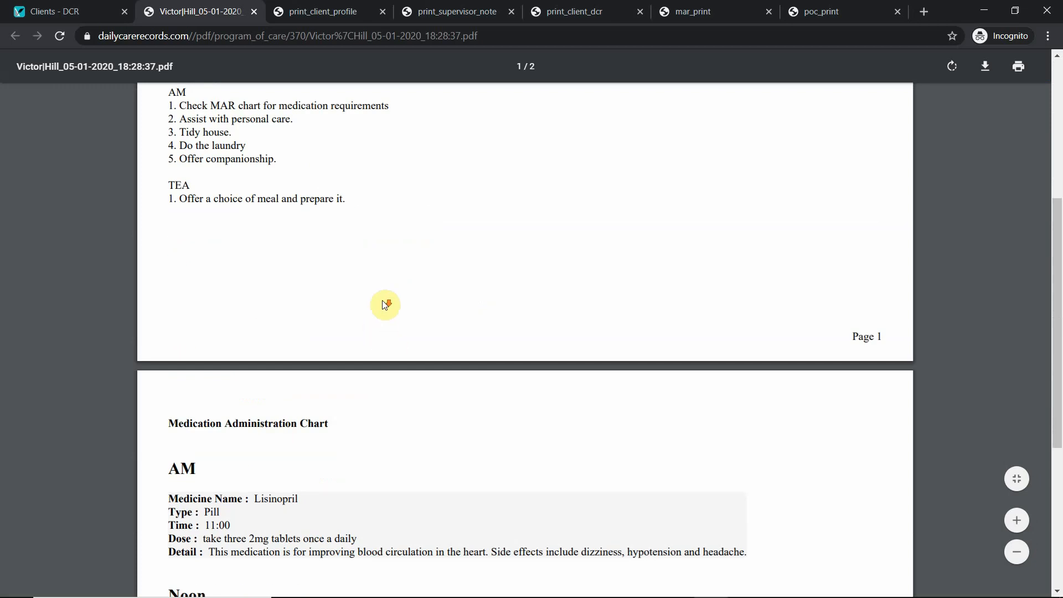
{"action": "scroll", "coordinate": [385, 305], "scroll_direction": "down", "scroll_amount": 2}
{"action": "scroll", "coordinate": [385, 305], "scroll_direction": "down", "scroll_amount": 1}
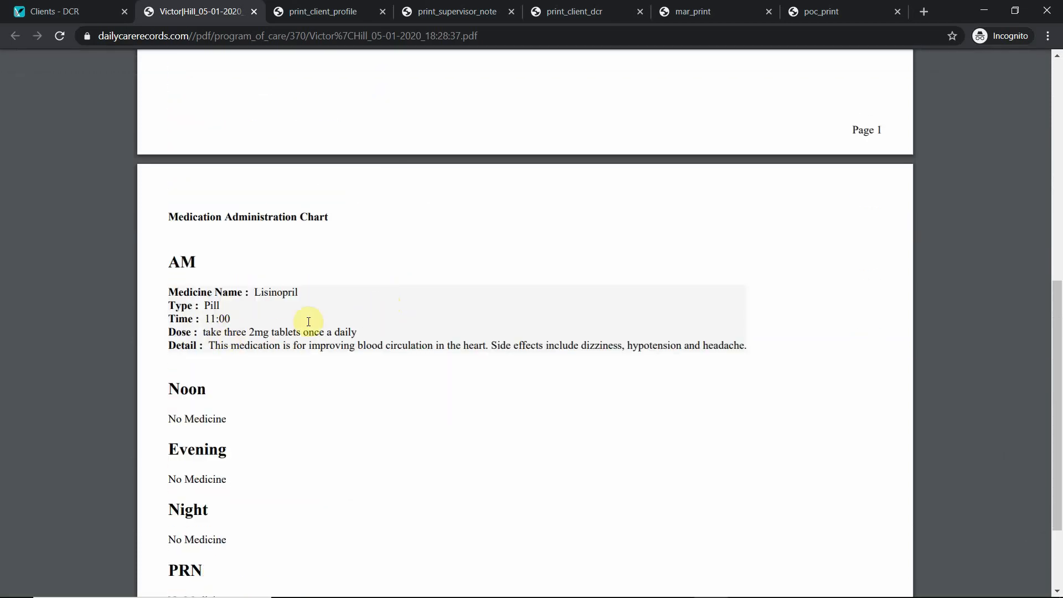
{"action": "scroll", "coordinate": [280, 316], "scroll_direction": "up", "scroll_amount": 8}
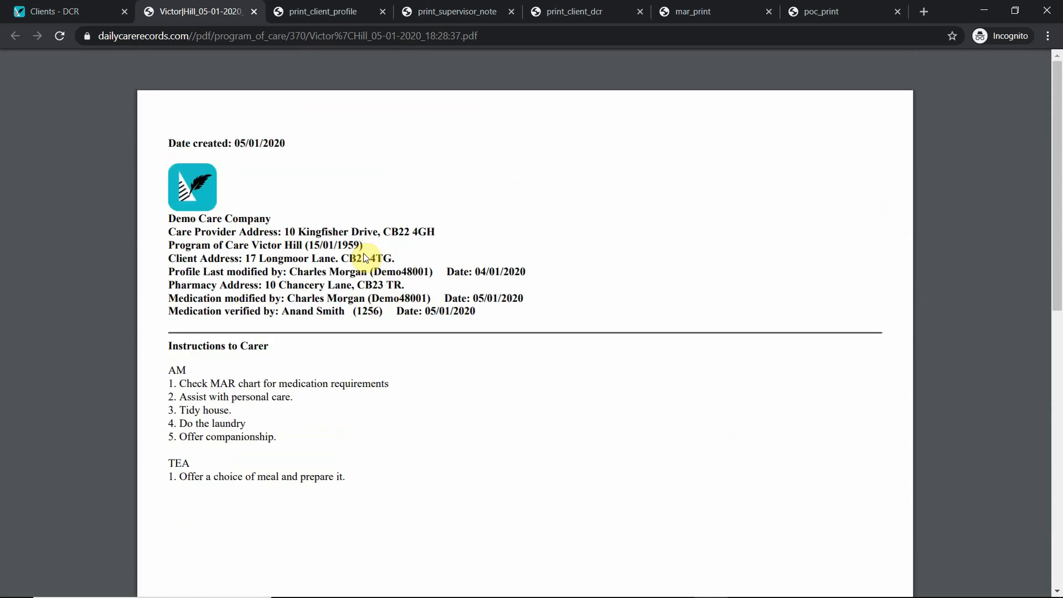
{"action": "left_click", "coordinate": [254, 12]}
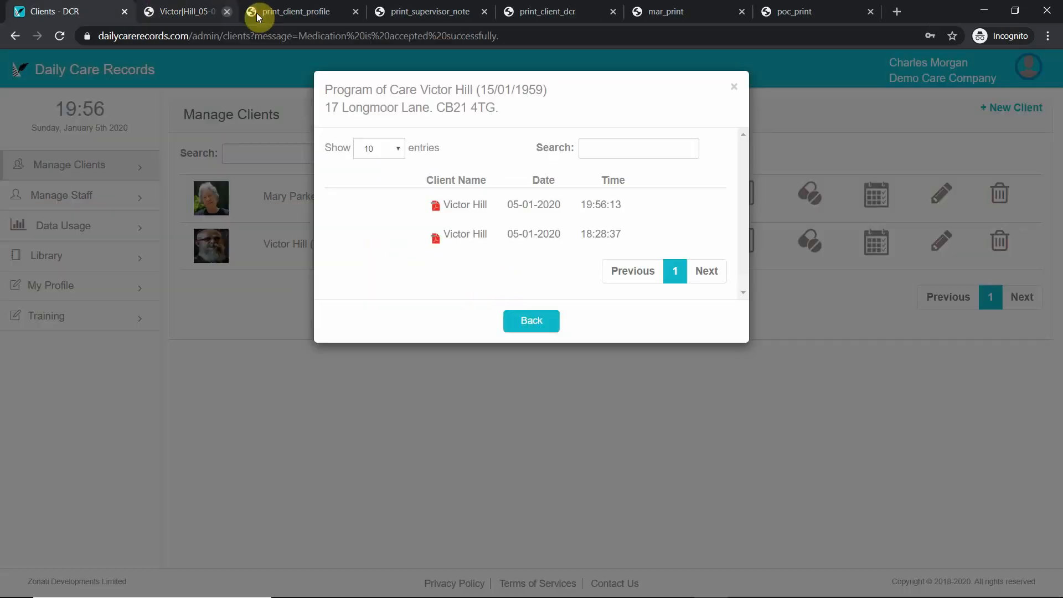
{"action": "left_click", "coordinate": [547, 203]}
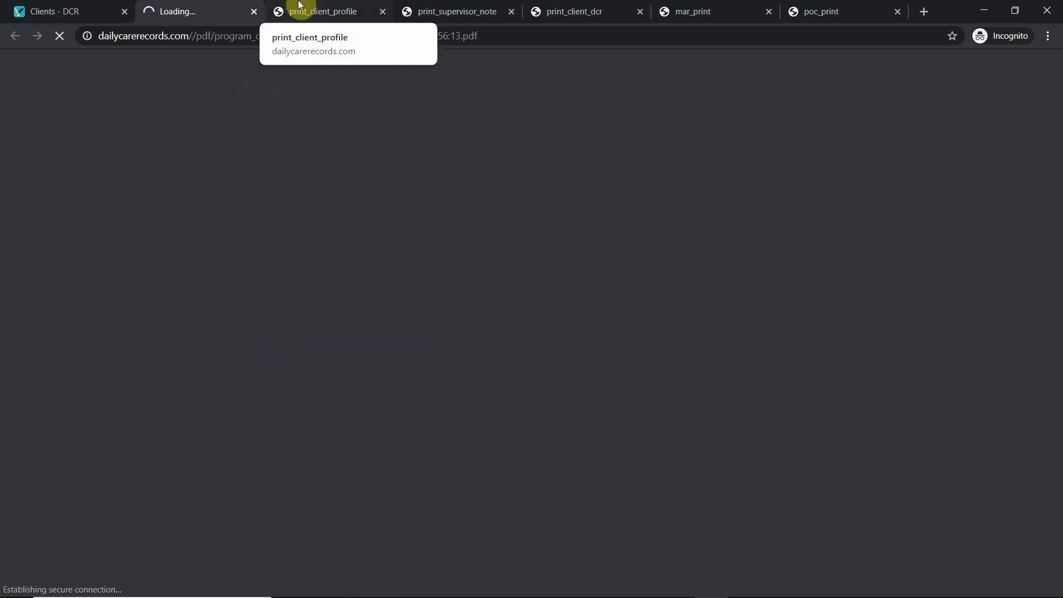
{"action": "left_click", "coordinate": [383, 12]}
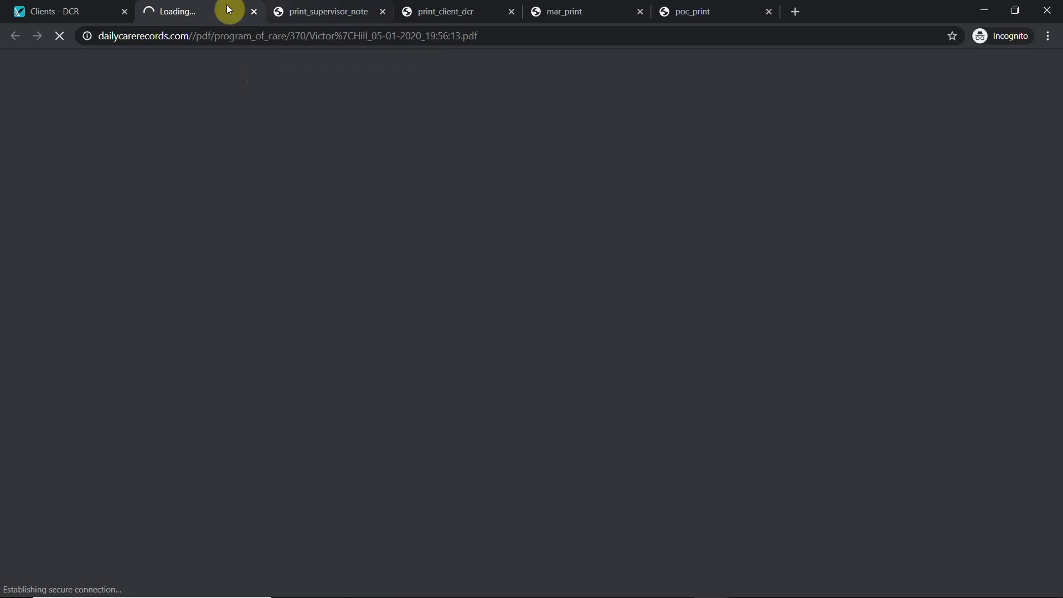
{"action": "left_click", "coordinate": [254, 12]}
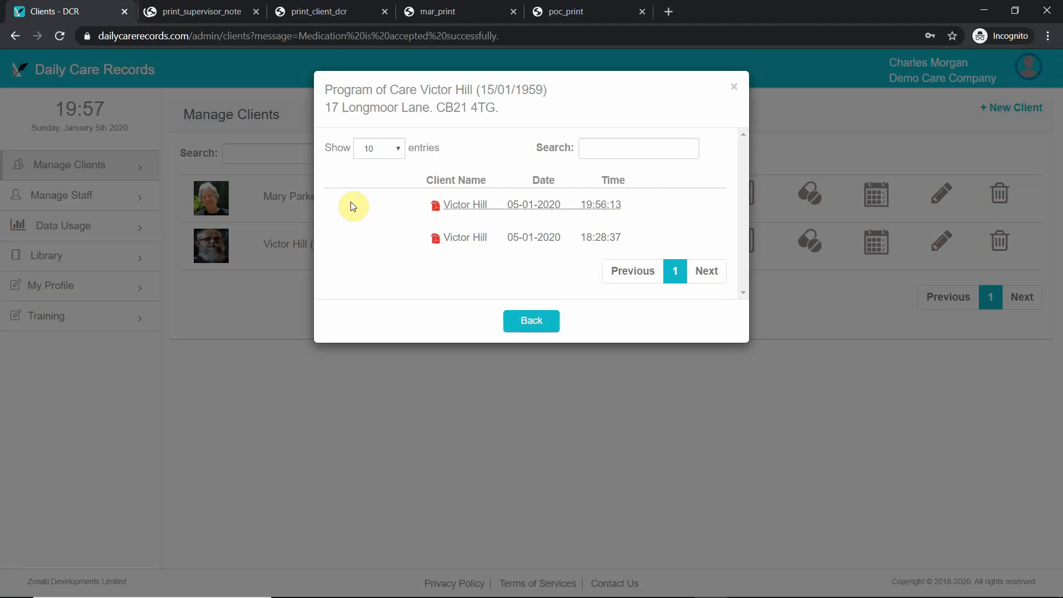
Open the program of care PDF archived on 05-01-2020 at 19:56:13, check its verification details and Lisinopril dose, and close it.
{"action": "left_click", "coordinate": [509, 205]}
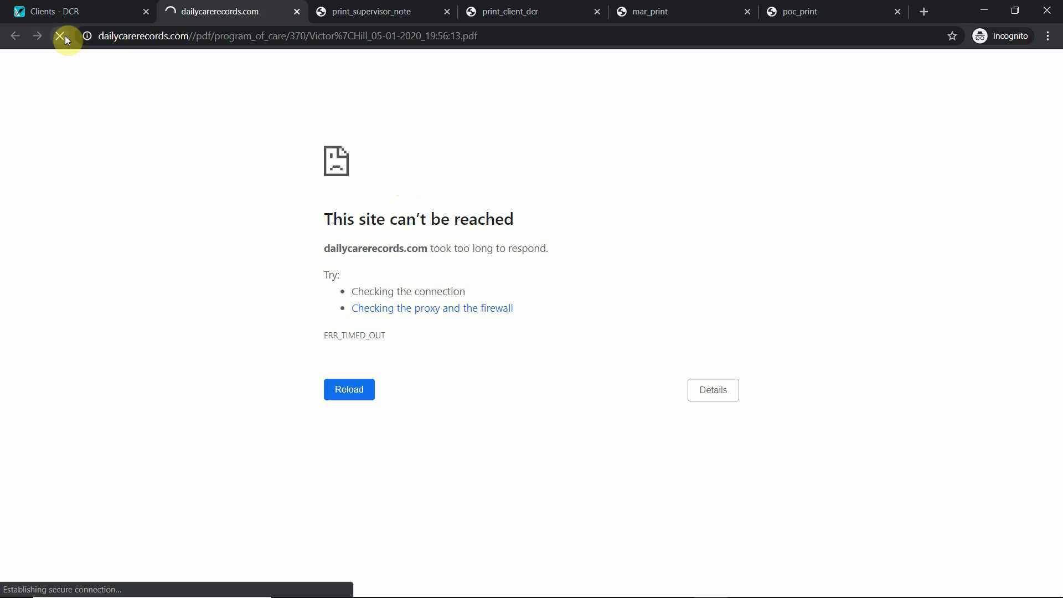
{"action": "left_click", "coordinate": [355, 394]}
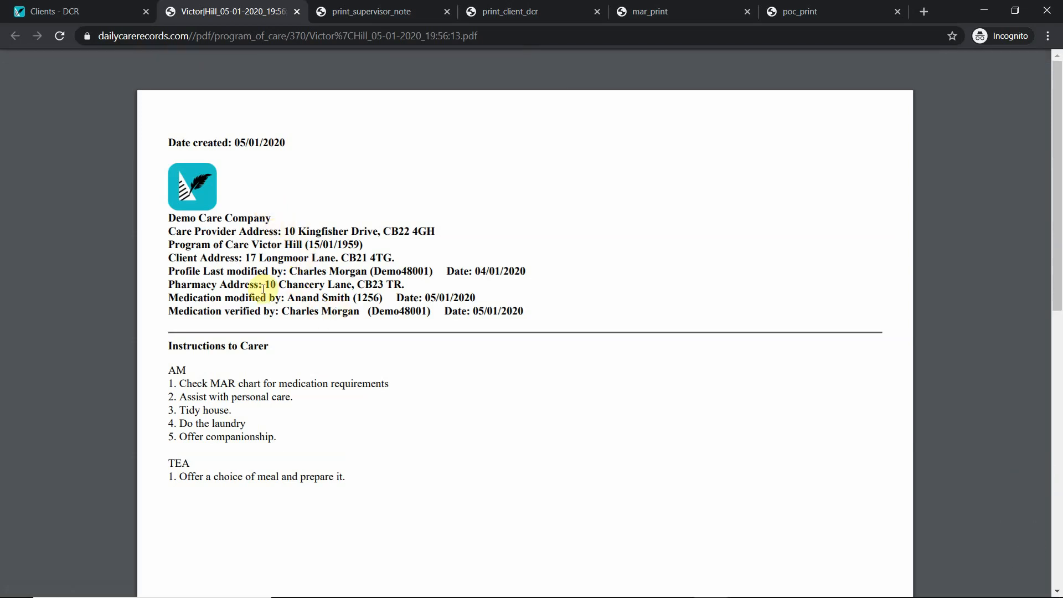
{"action": "scroll", "coordinate": [268, 365], "scroll_direction": "down", "scroll_amount": 4}
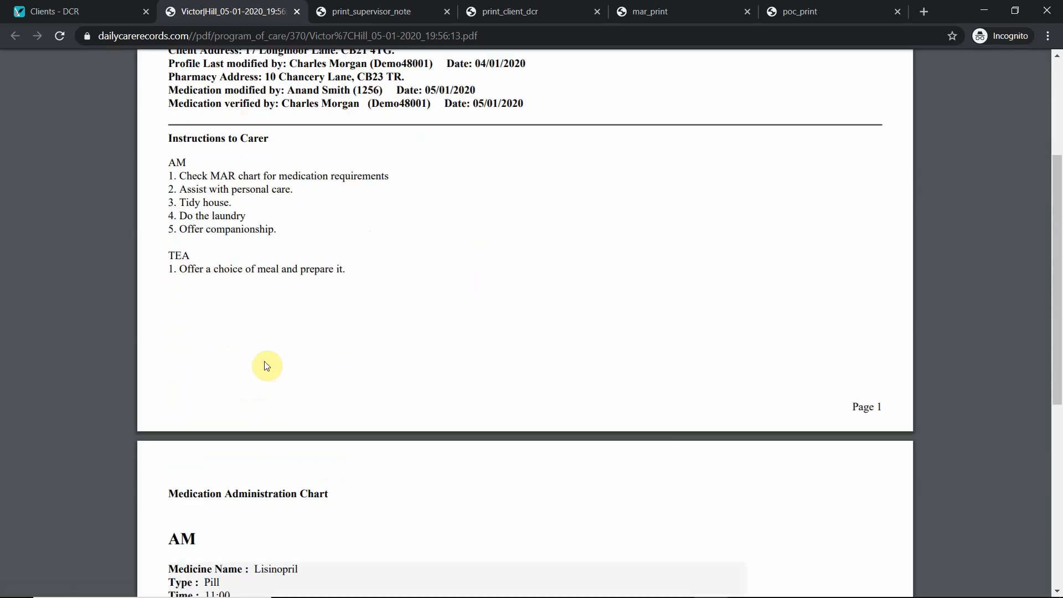
{"action": "scroll", "coordinate": [268, 365], "scroll_direction": "down", "scroll_amount": 4}
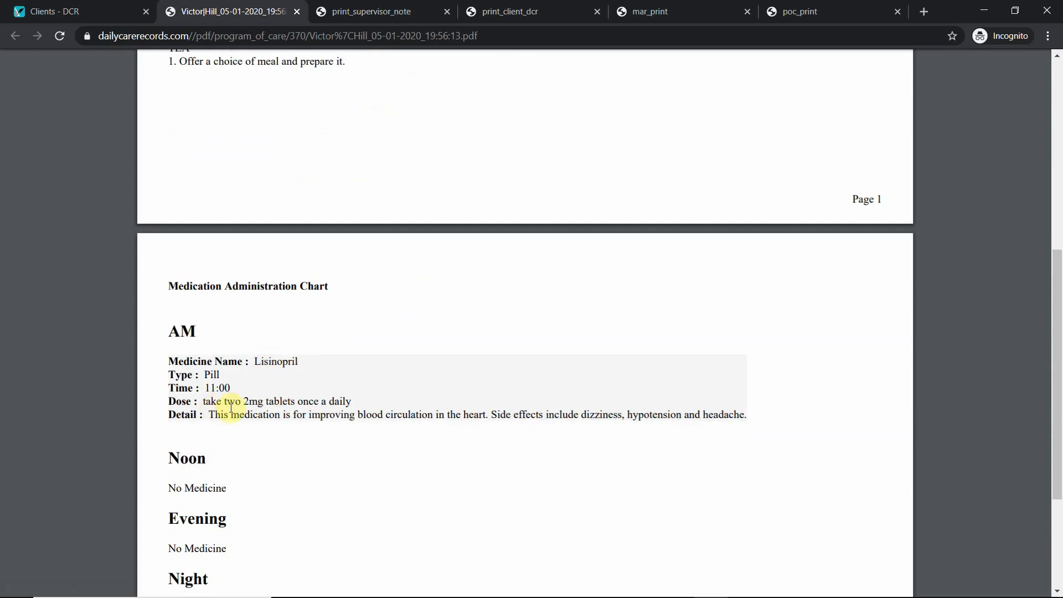
{"action": "double_click", "coordinate": [232, 401]}
{"action": "scroll", "coordinate": [266, 199], "scroll_direction": "up", "scroll_amount": 8}
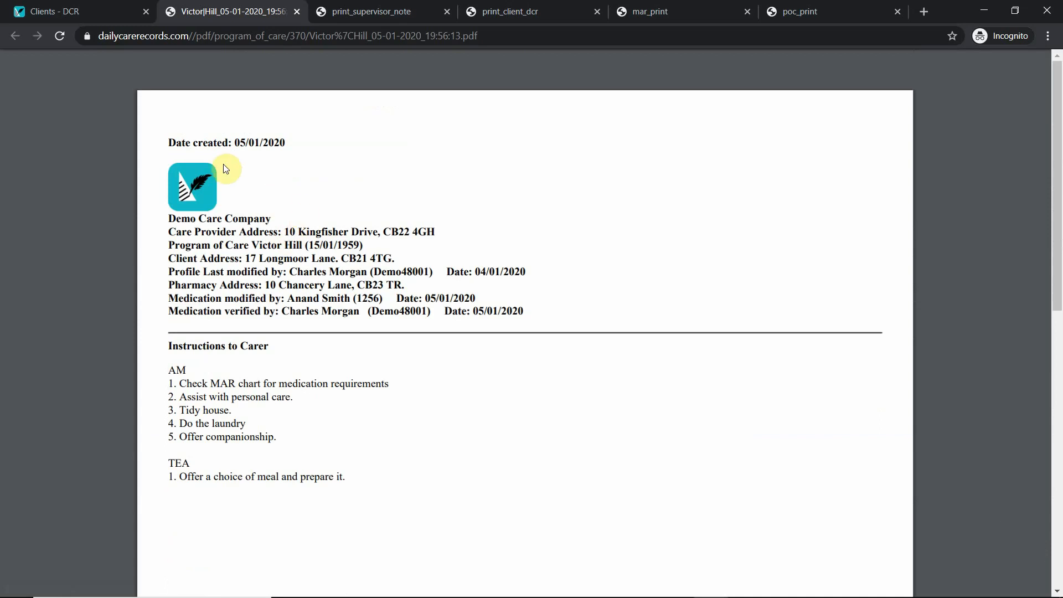
{"action": "left_click", "coordinate": [296, 11]}
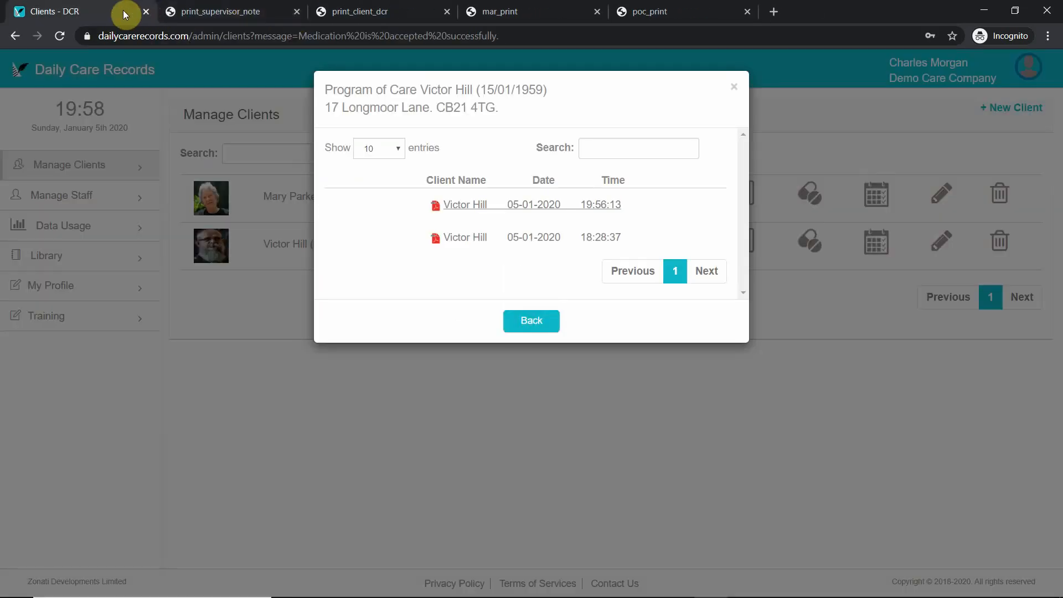
Leave the archive, look through the first listed client's editable profile down to the Notify Carer option, and cancel the edit.
{"action": "left_click", "coordinate": [555, 395]}
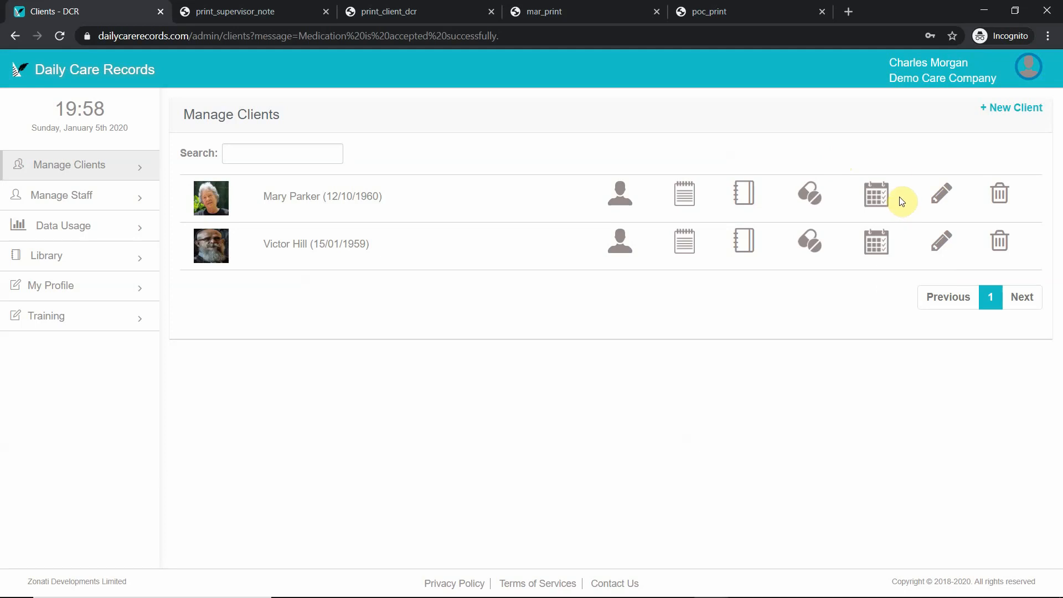
{"action": "left_click", "coordinate": [944, 198]}
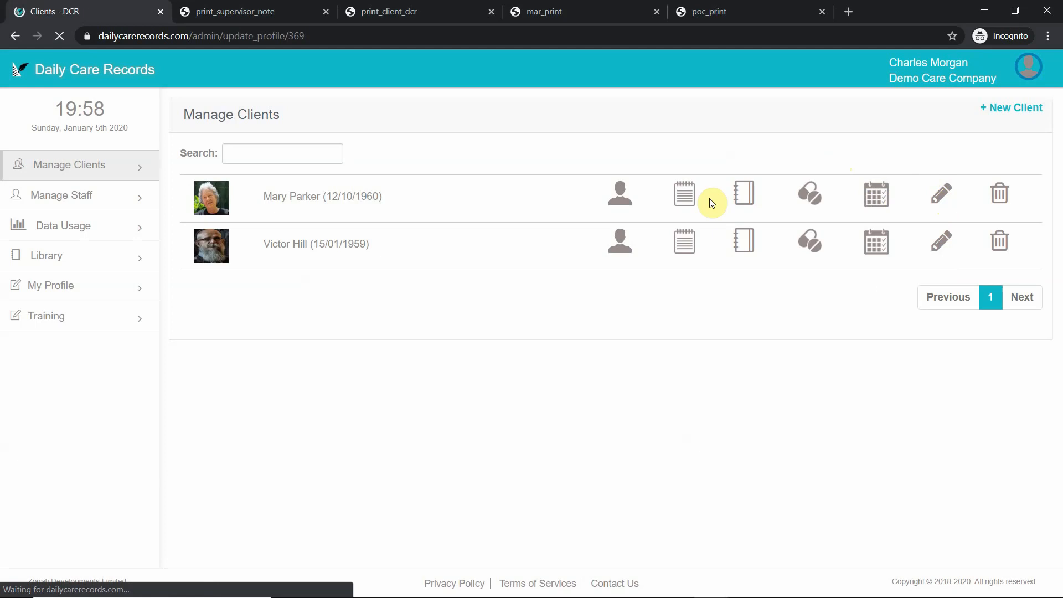
{"action": "scroll", "coordinate": [458, 256], "scroll_direction": "down", "scroll_amount": 8}
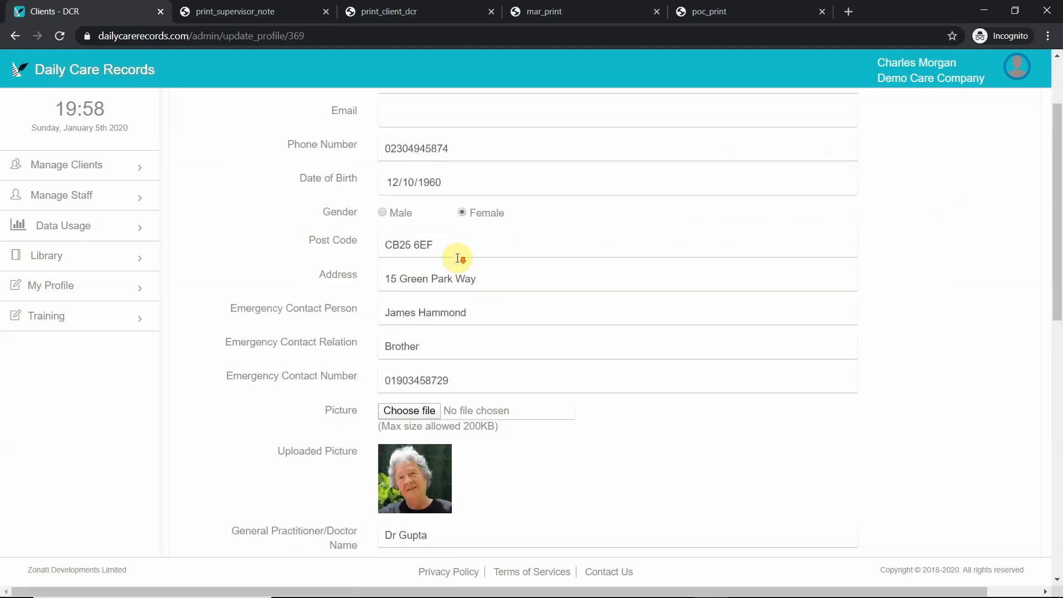
{"action": "scroll", "coordinate": [460, 260], "scroll_direction": "down", "scroll_amount": 5}
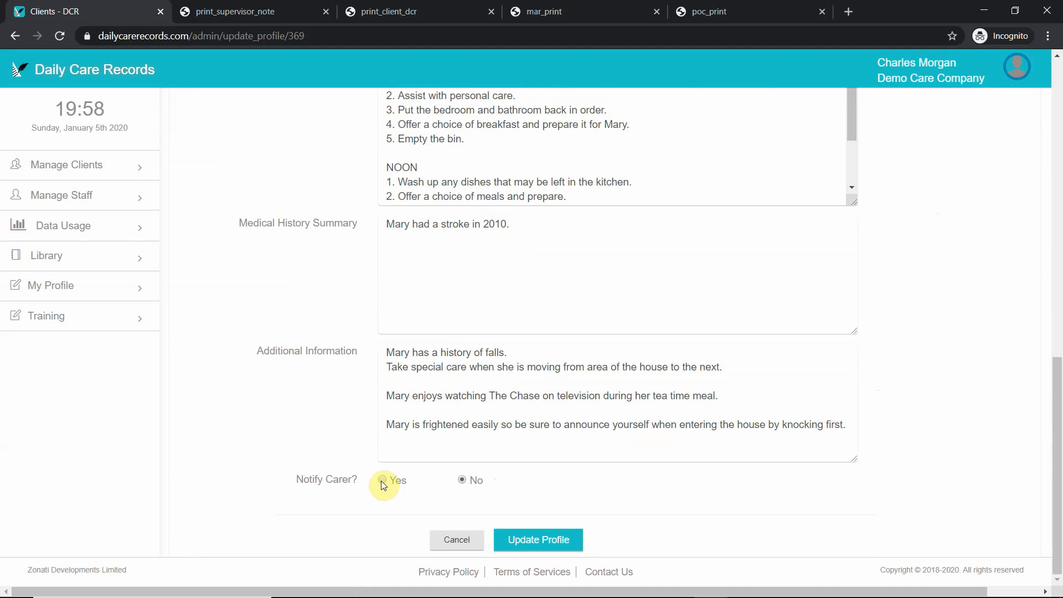
{"action": "left_click", "coordinate": [456, 540]}
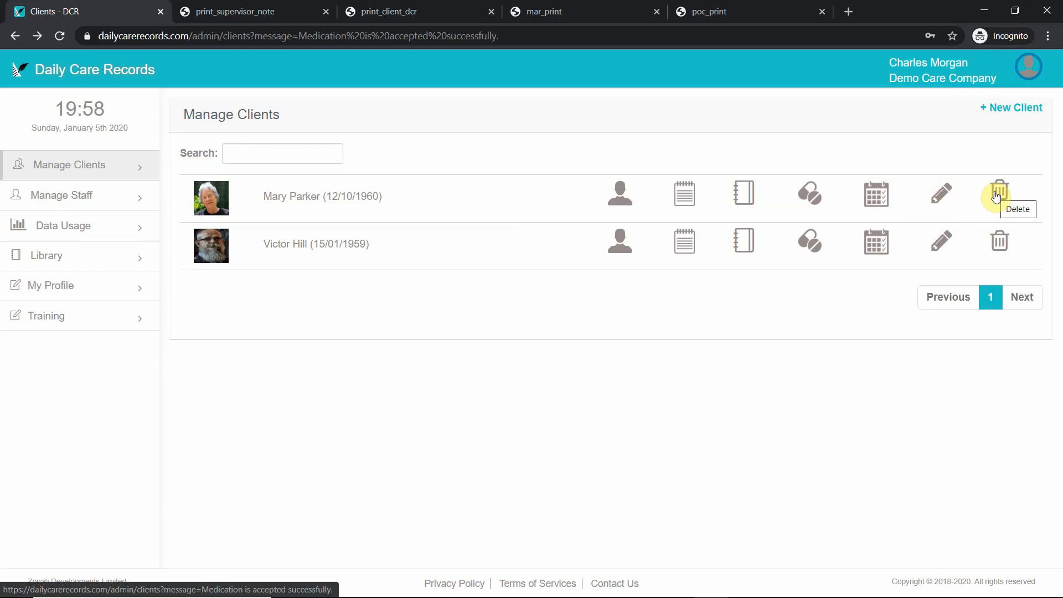
Archive the listed carer in the staff records, and unarchive the same carer.
{"action": "left_click", "coordinate": [89, 199]}
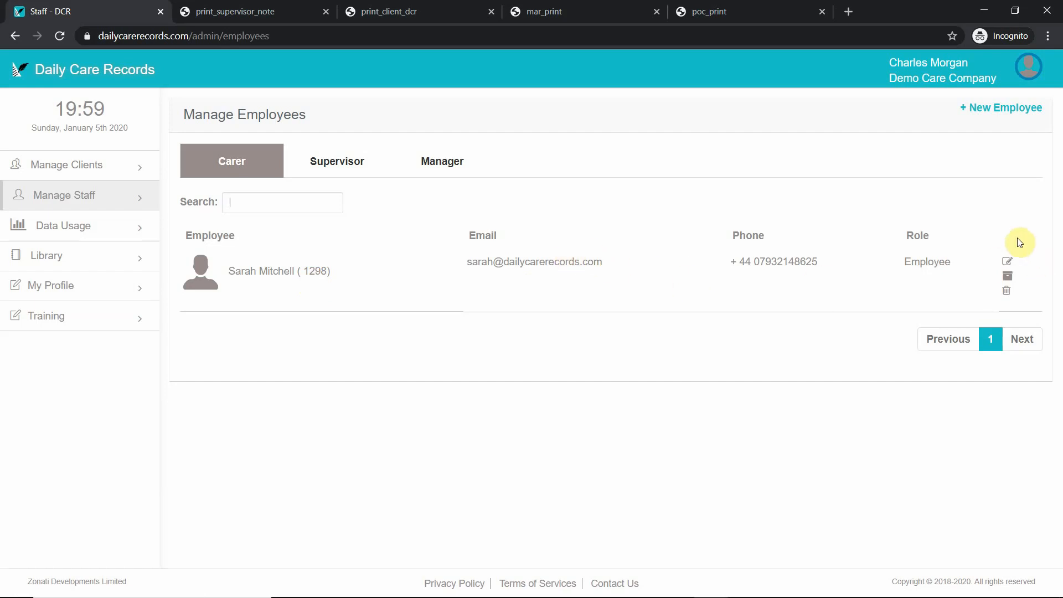
{"action": "left_click", "coordinate": [1008, 275]}
{"action": "left_click", "coordinate": [911, 292]}
{"action": "left_click", "coordinate": [1006, 274]}
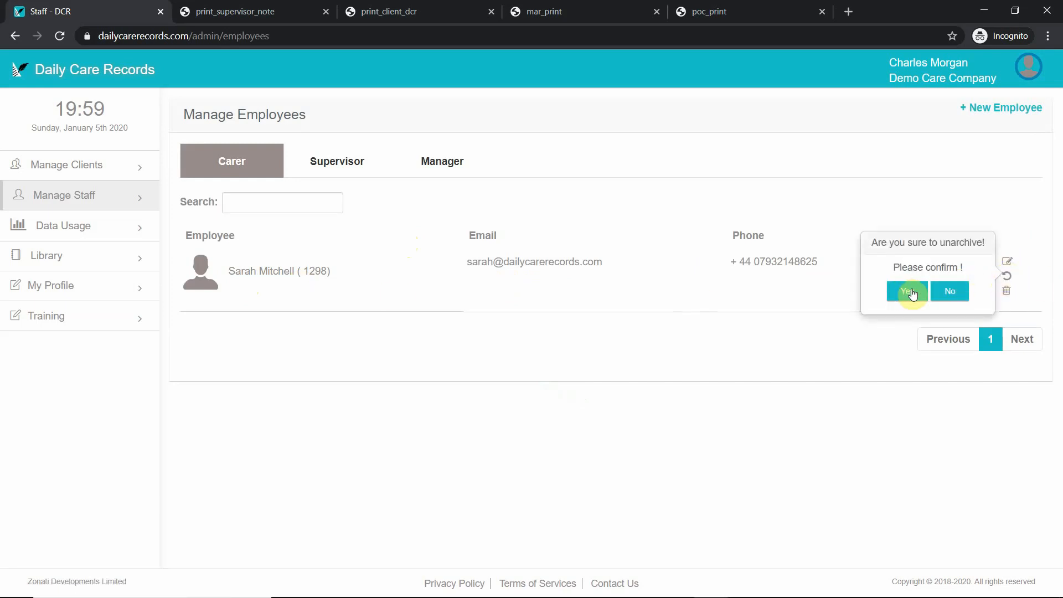
{"action": "left_click", "coordinate": [903, 291]}
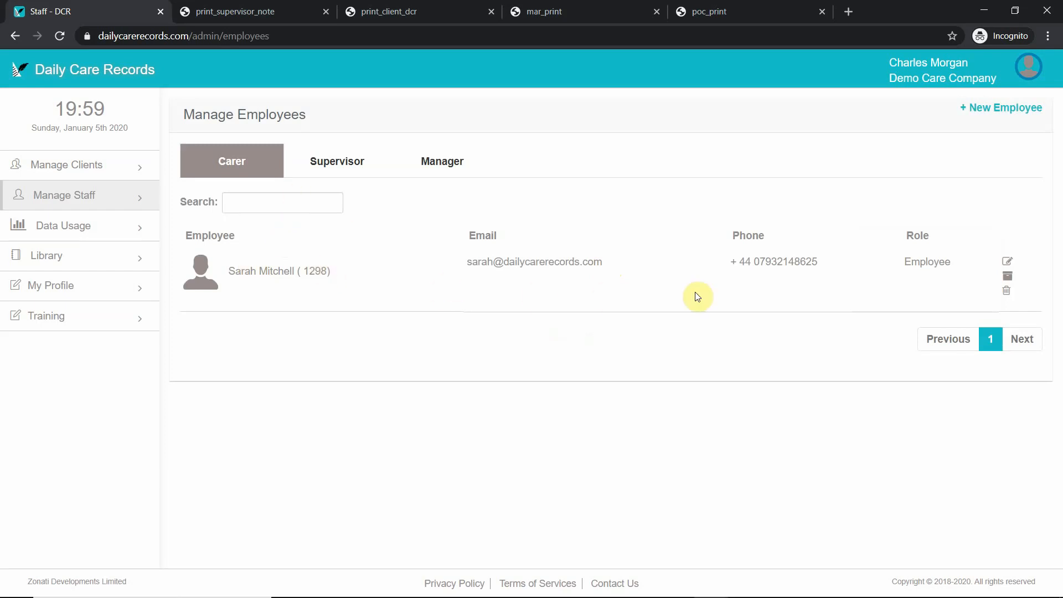
Bring up the blank new employee form to view its fields, and cancel it.
{"action": "left_click", "coordinate": [336, 159]}
{"action": "left_click", "coordinate": [1005, 110]}
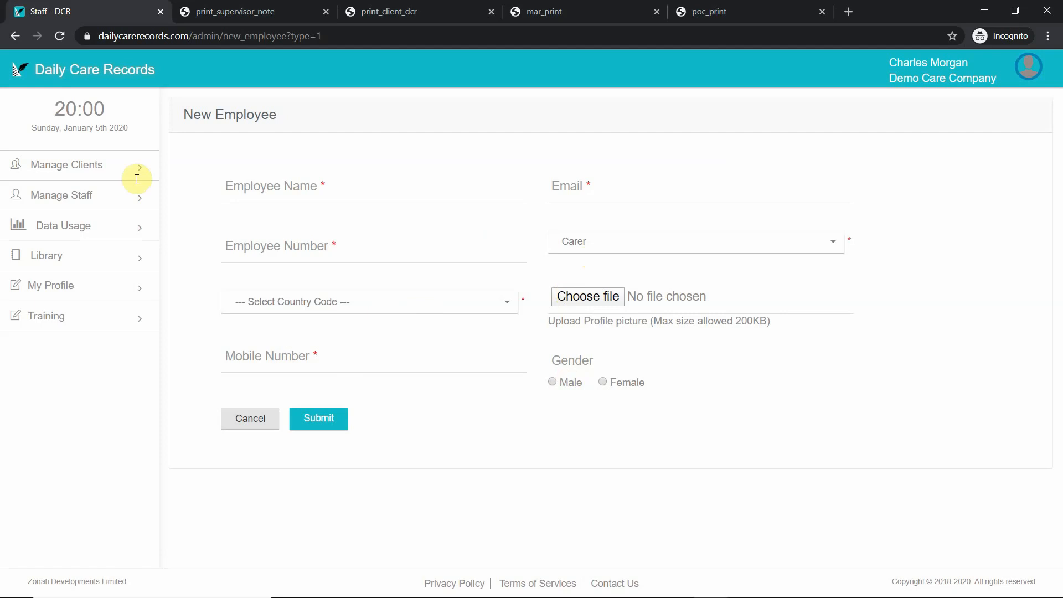
{"action": "left_click", "coordinate": [250, 419]}
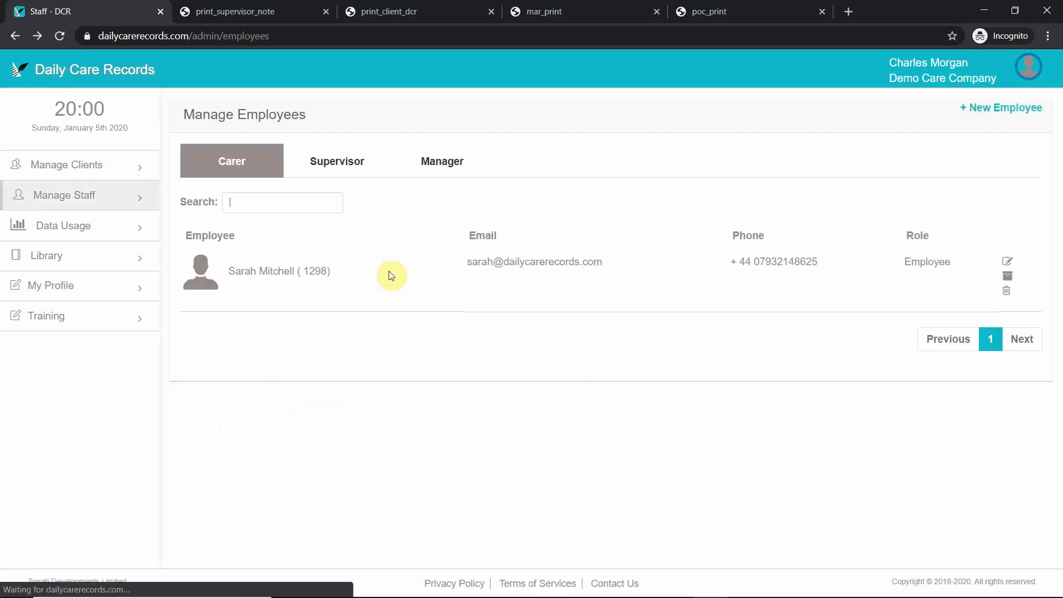
Try setting Medication Edit to No in the listed carer's details, and cancel the edit.
{"action": "left_click", "coordinate": [1009, 263]}
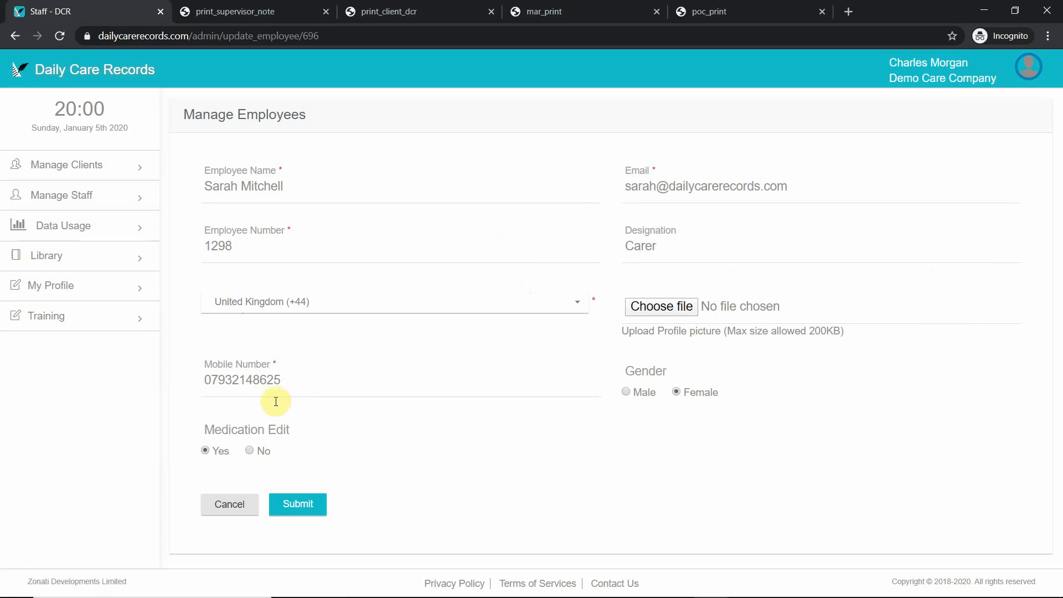
{"action": "left_click", "coordinate": [251, 450]}
{"action": "left_click", "coordinate": [237, 508]}
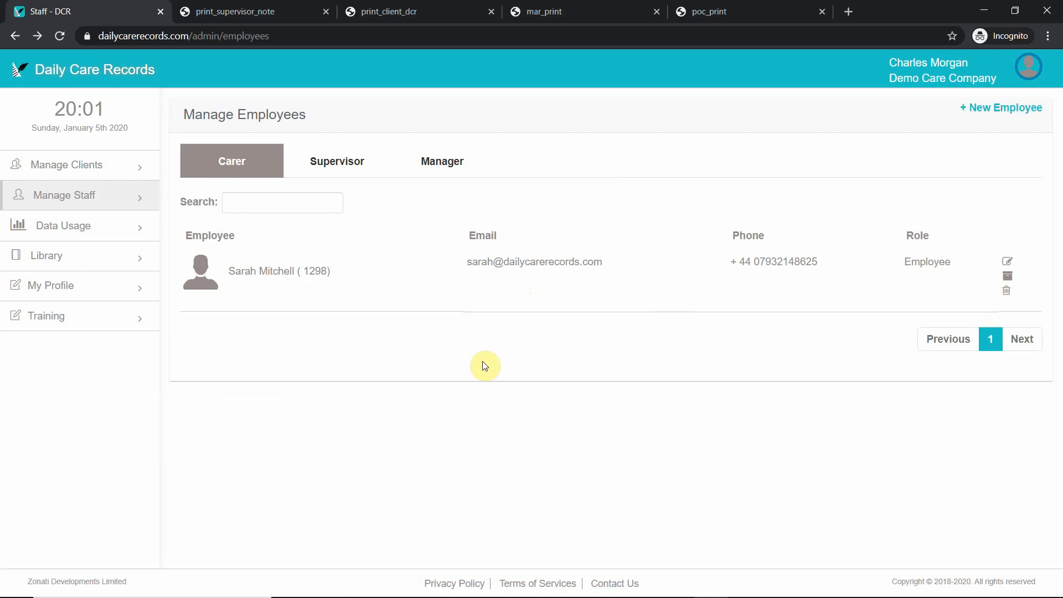
Try adding the Staff and Medication Creation Or Modification permissions to the listed supervisor, remove both, and cancel the edit.
{"action": "left_click", "coordinate": [345, 169]}
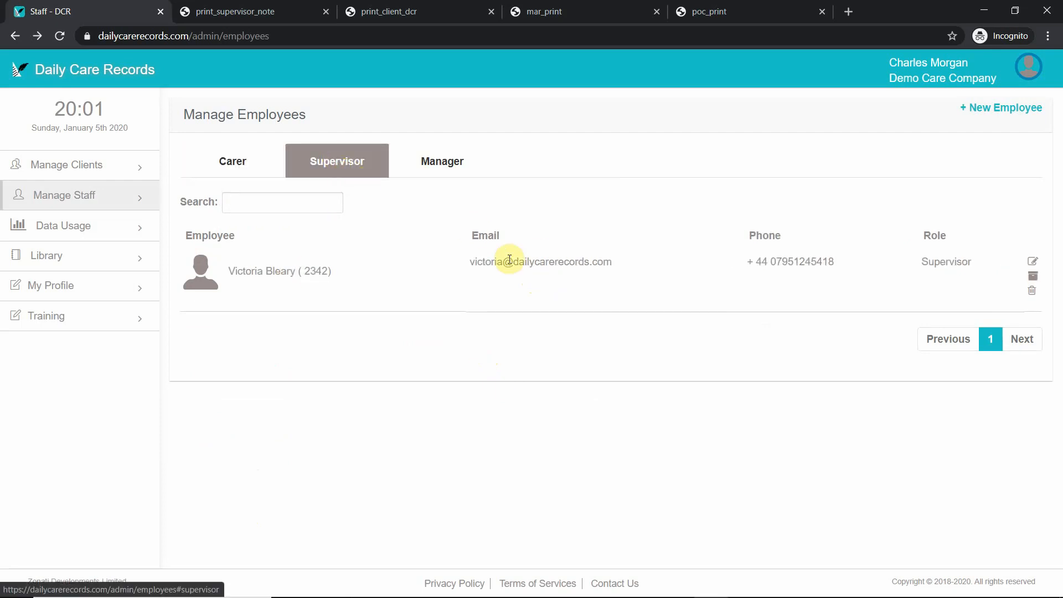
{"action": "left_click", "coordinate": [1033, 259]}
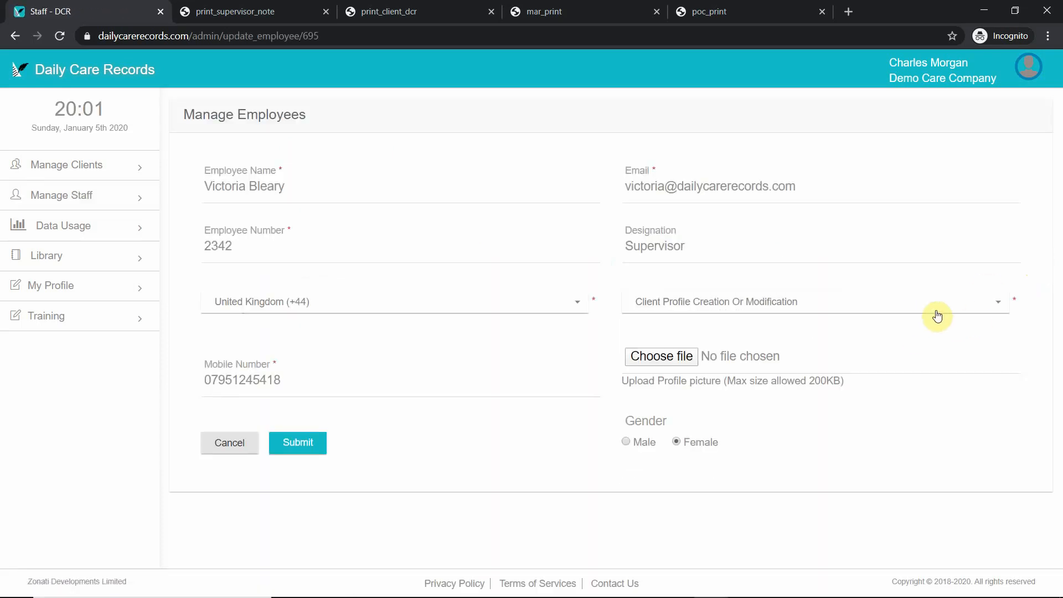
{"action": "left_click", "coordinate": [937, 316]}
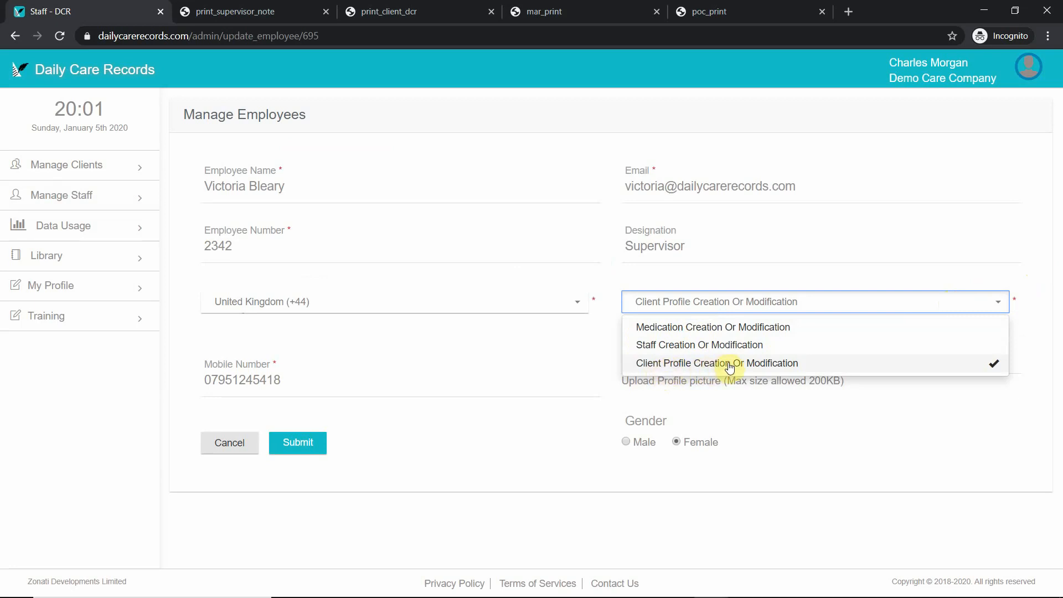
{"action": "left_click", "coordinate": [697, 346]}
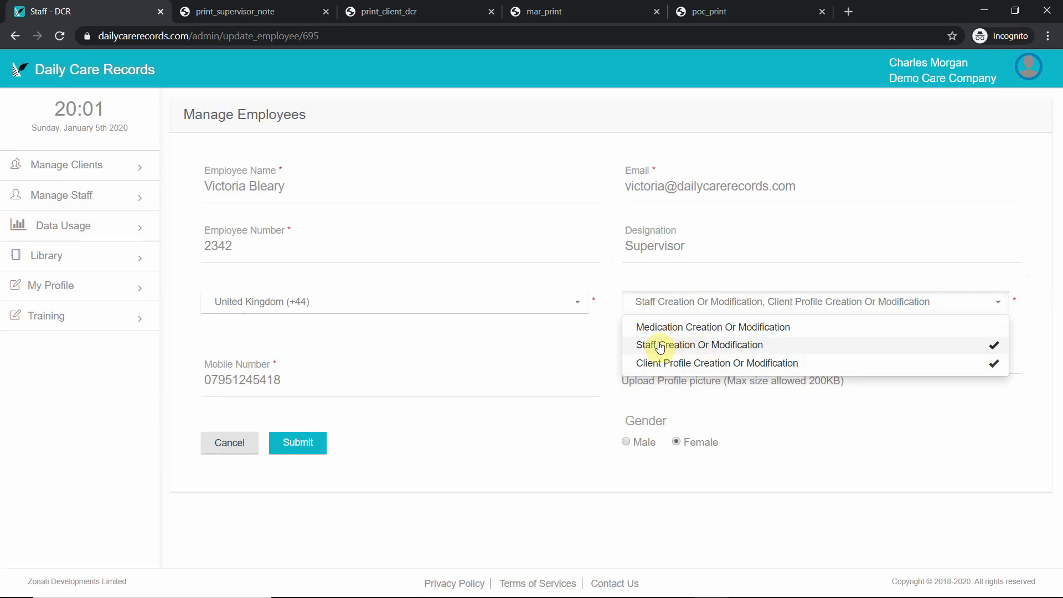
{"action": "left_click", "coordinate": [690, 331]}
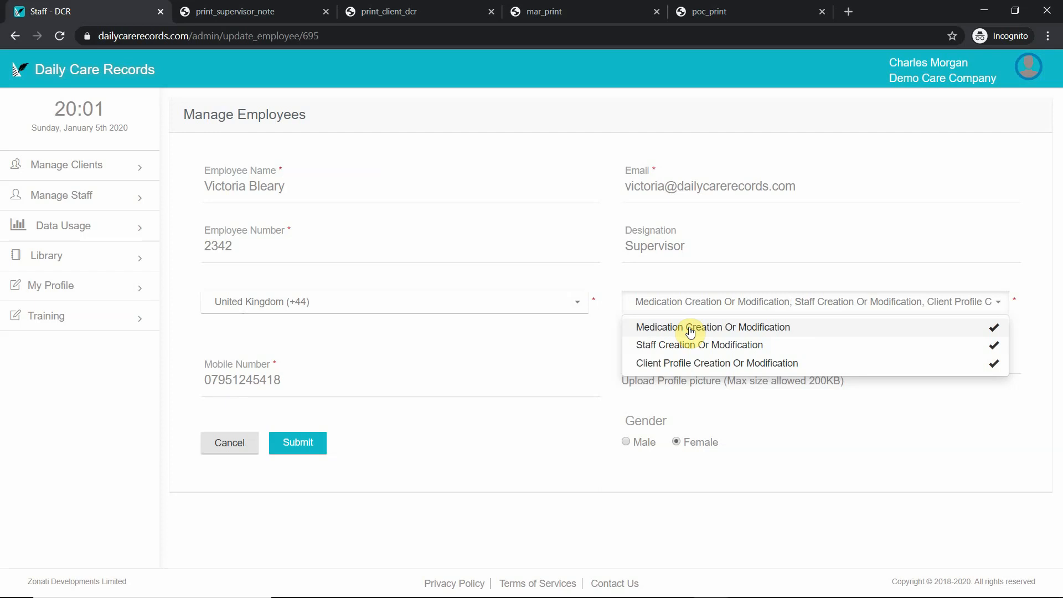
{"action": "left_click", "coordinate": [703, 344]}
{"action": "left_click", "coordinate": [702, 331]}
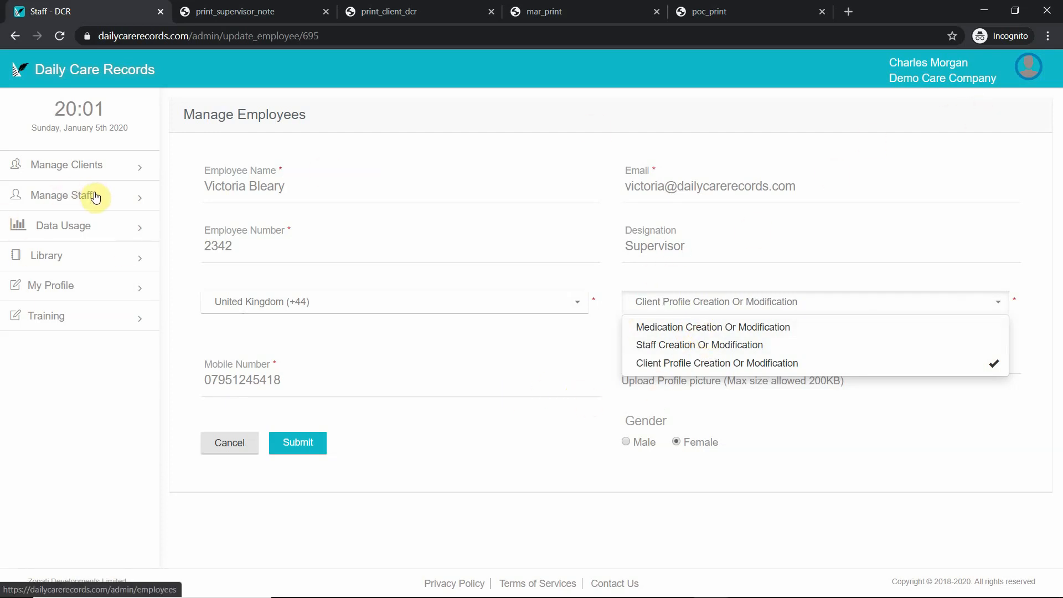
{"action": "left_click", "coordinate": [218, 452]}
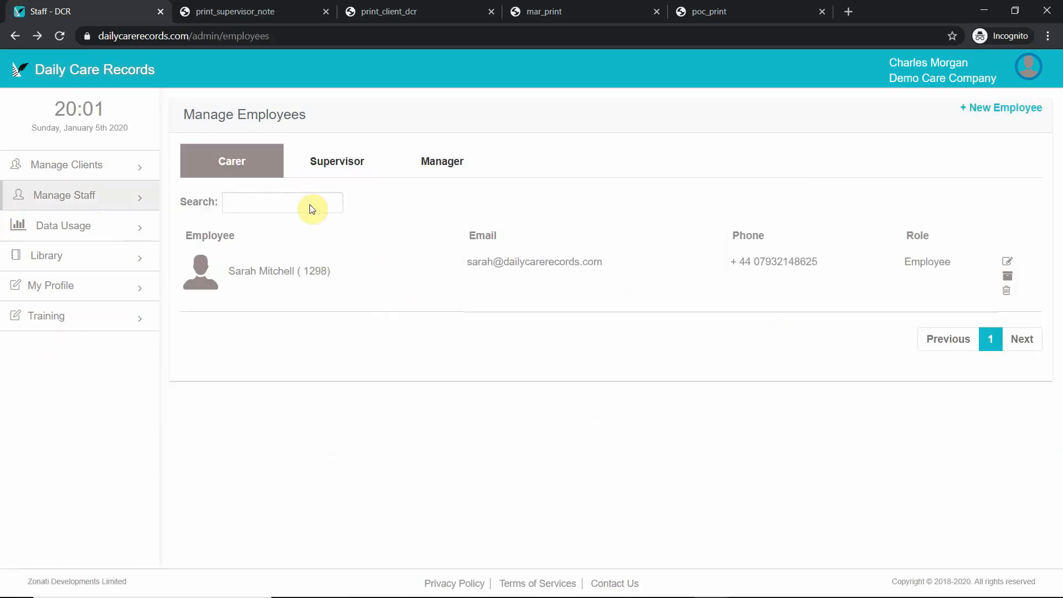
View the manager staff list, and open the Library to see which clients can be selected for records.
{"action": "left_click", "coordinate": [437, 161]}
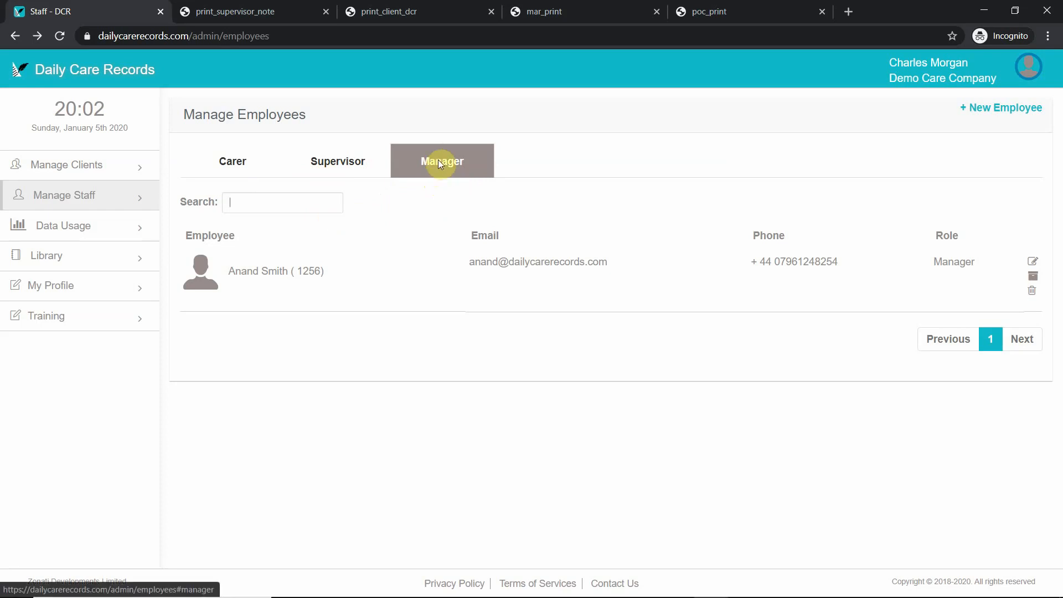
{"action": "left_click", "coordinate": [53, 257]}
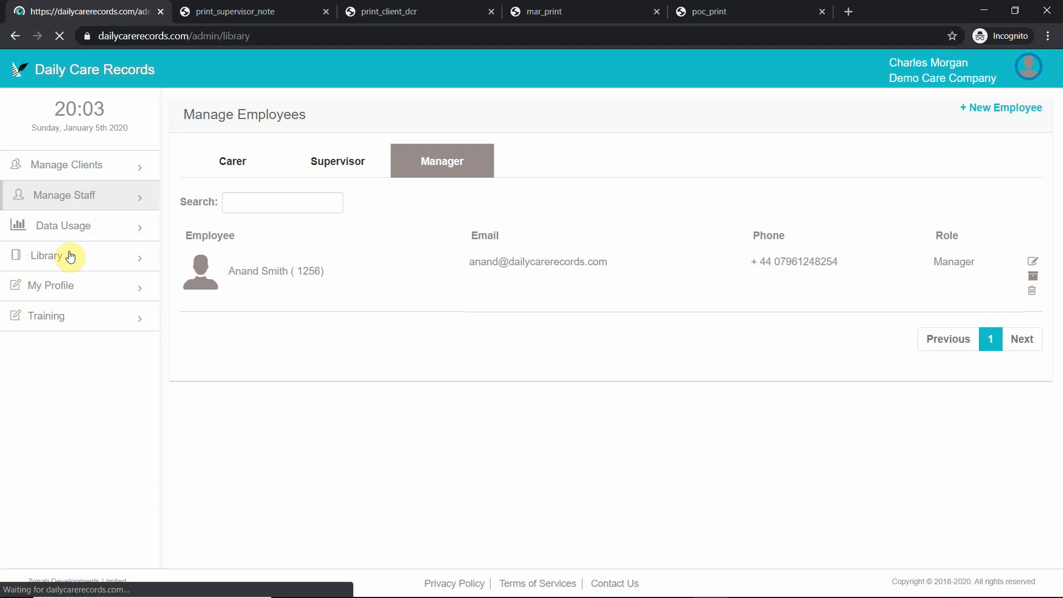
{"action": "left_click", "coordinate": [444, 153]}
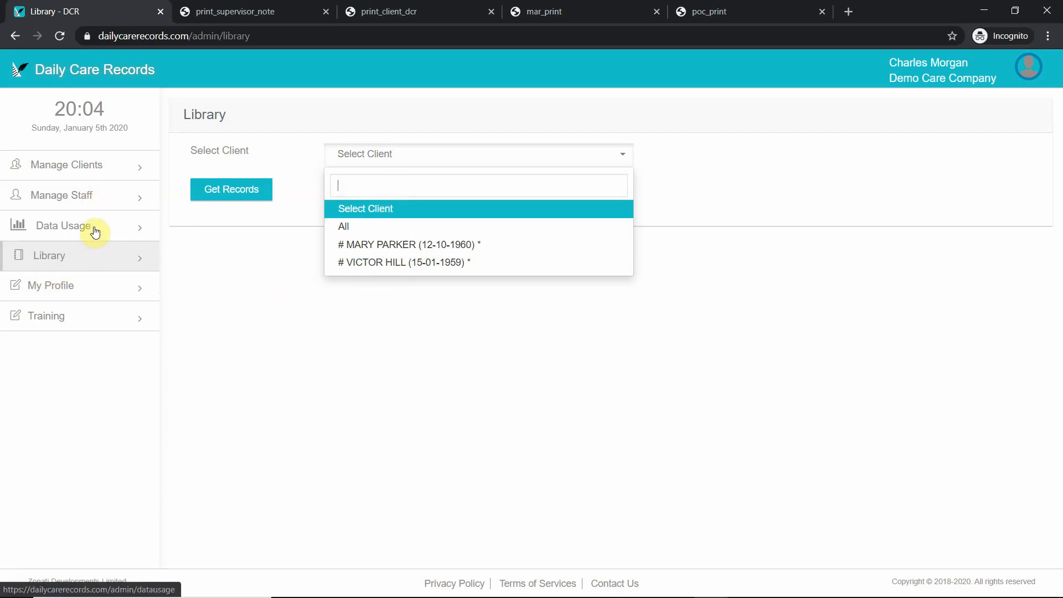
Get the Library records of all clients for 01/2020, and download them as a ZIP archive.
{"action": "left_click", "coordinate": [367, 235]}
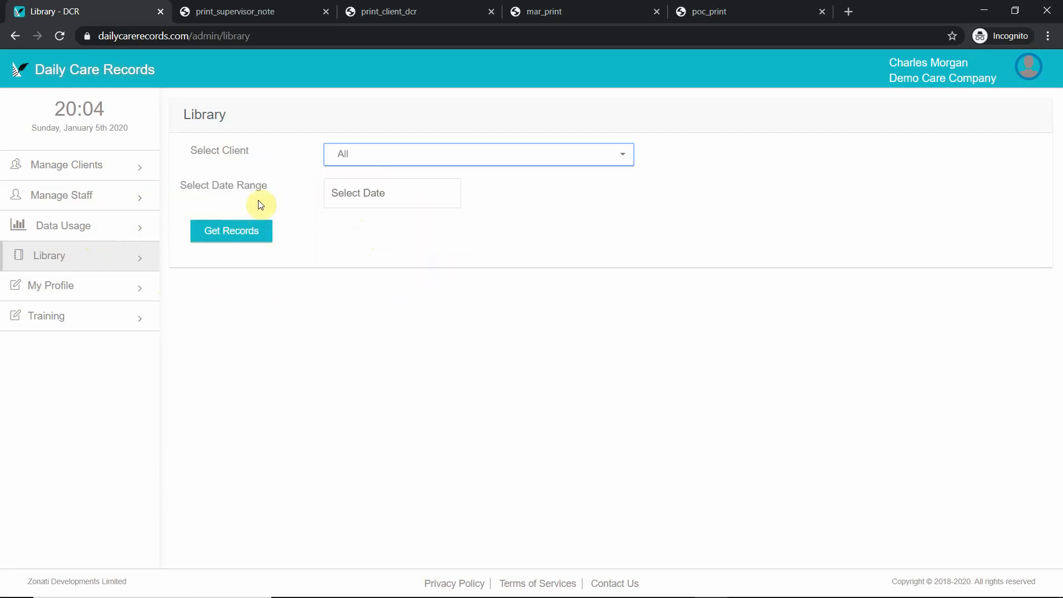
{"action": "left_click", "coordinate": [368, 188]}
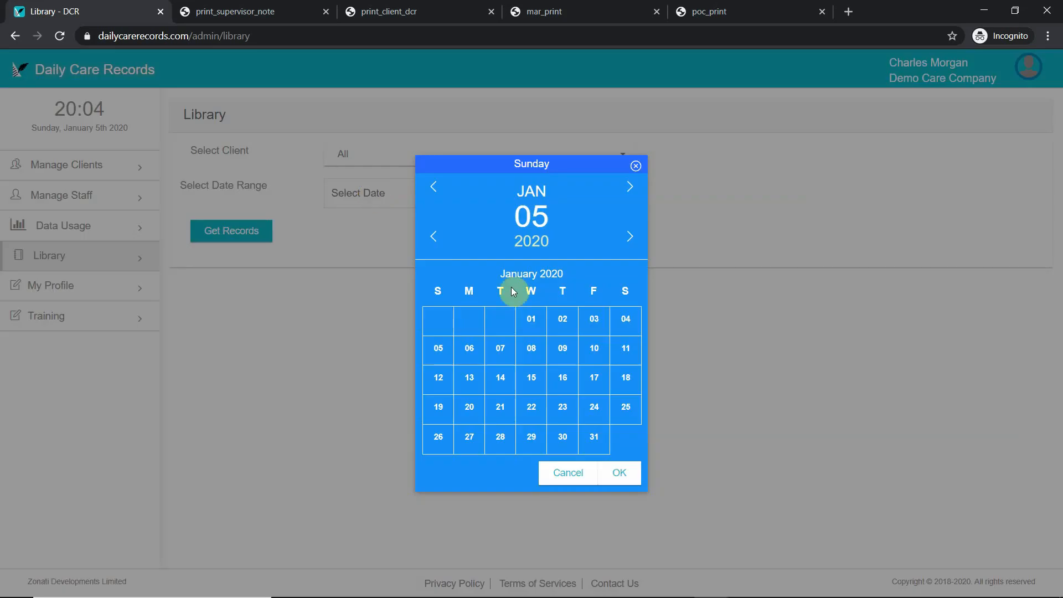
{"action": "left_click", "coordinate": [533, 321]}
{"action": "left_click", "coordinate": [617, 475]}
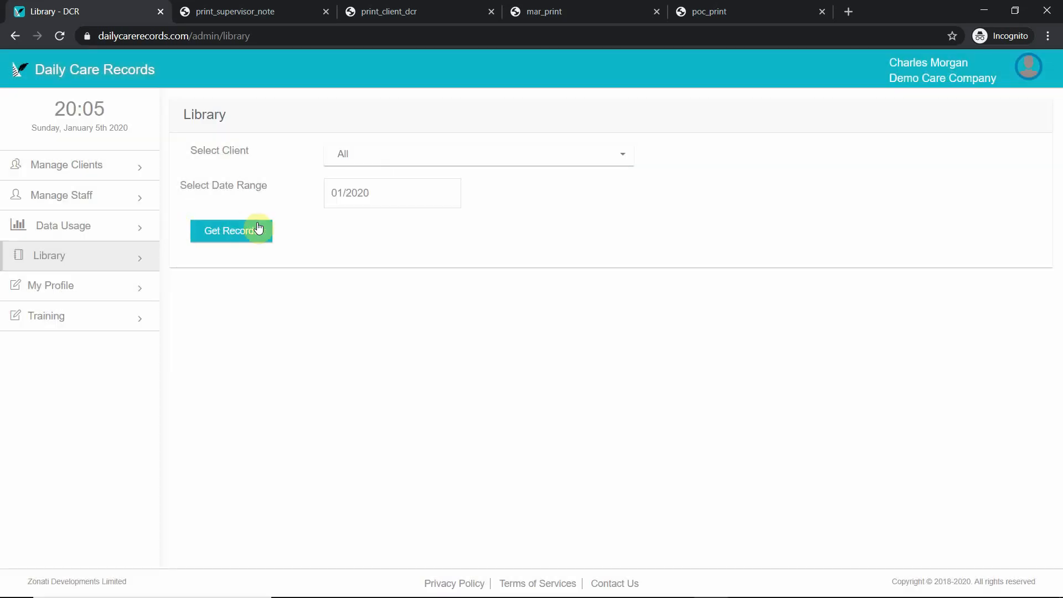
{"action": "left_click", "coordinate": [258, 228]}
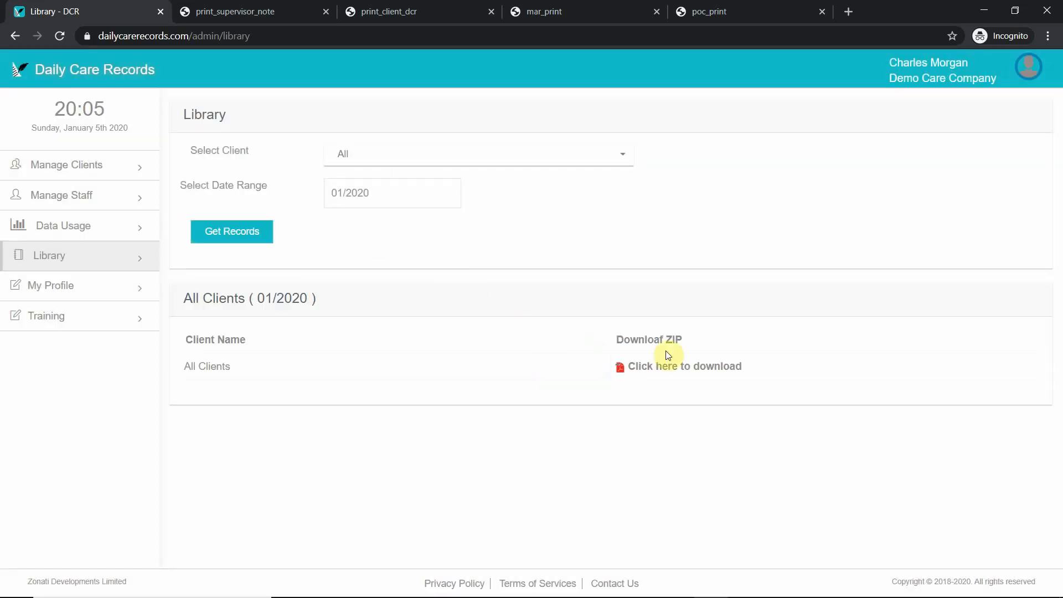
{"action": "left_click", "coordinate": [667, 366]}
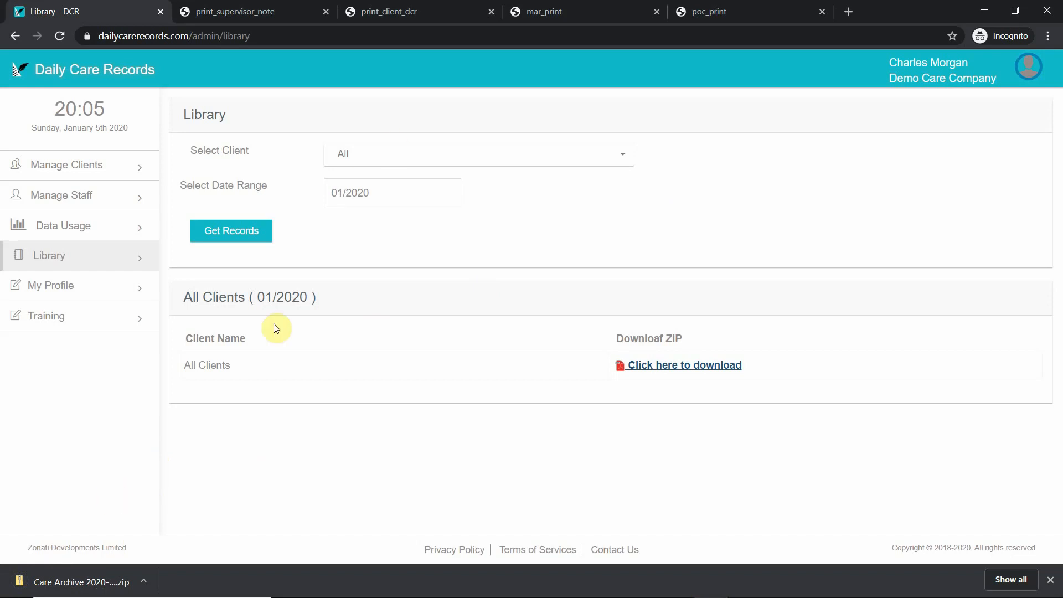
Open the downloaded care archive and view the profile_archive and program_of_care_archive folders of the first client.
{"action": "left_click", "coordinate": [92, 581]}
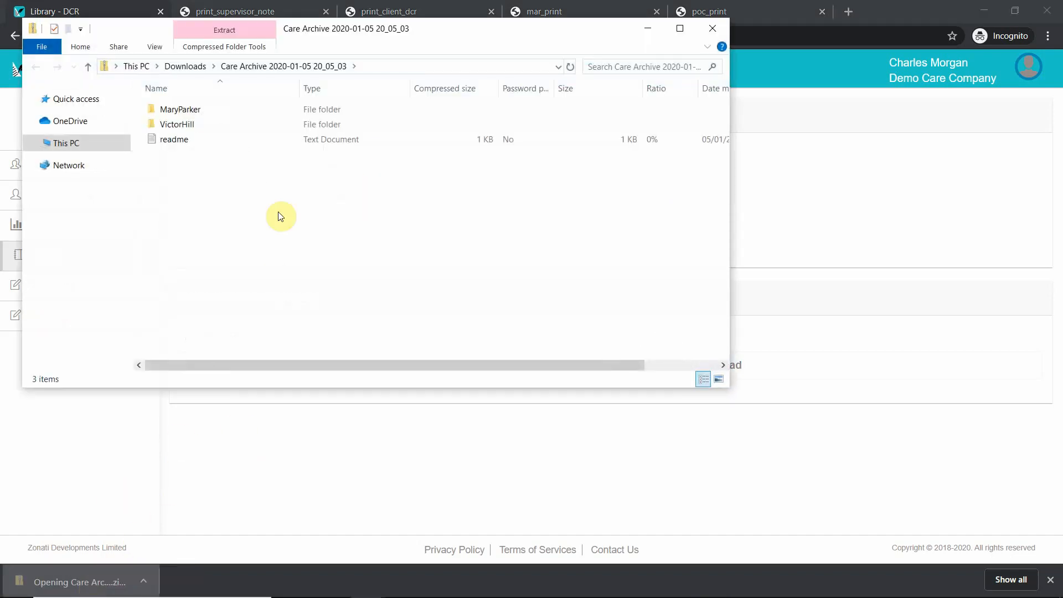
{"action": "double_click", "coordinate": [188, 109]}
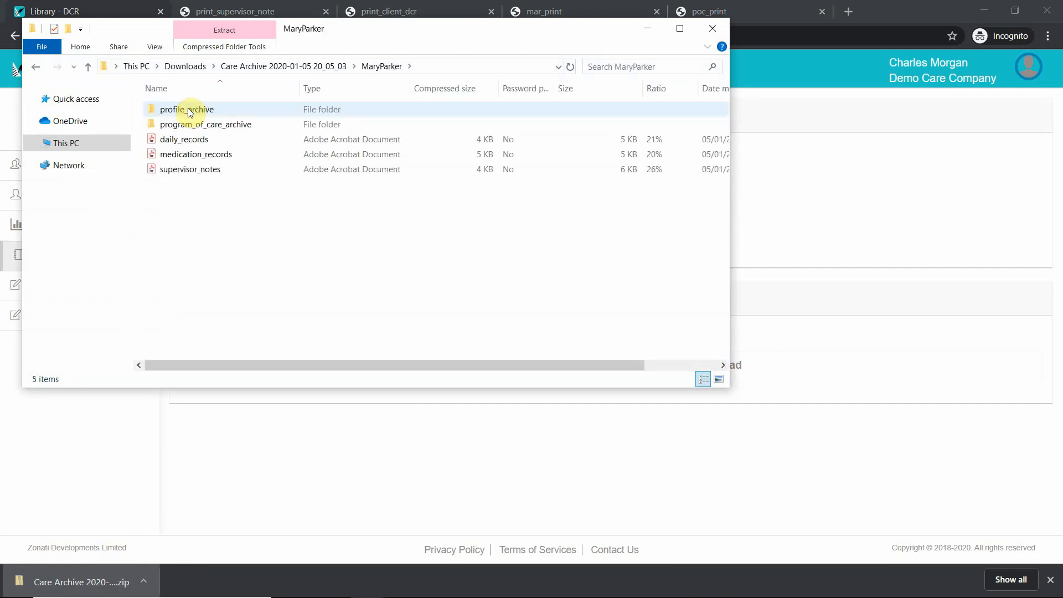
{"action": "double_click", "coordinate": [188, 109]}
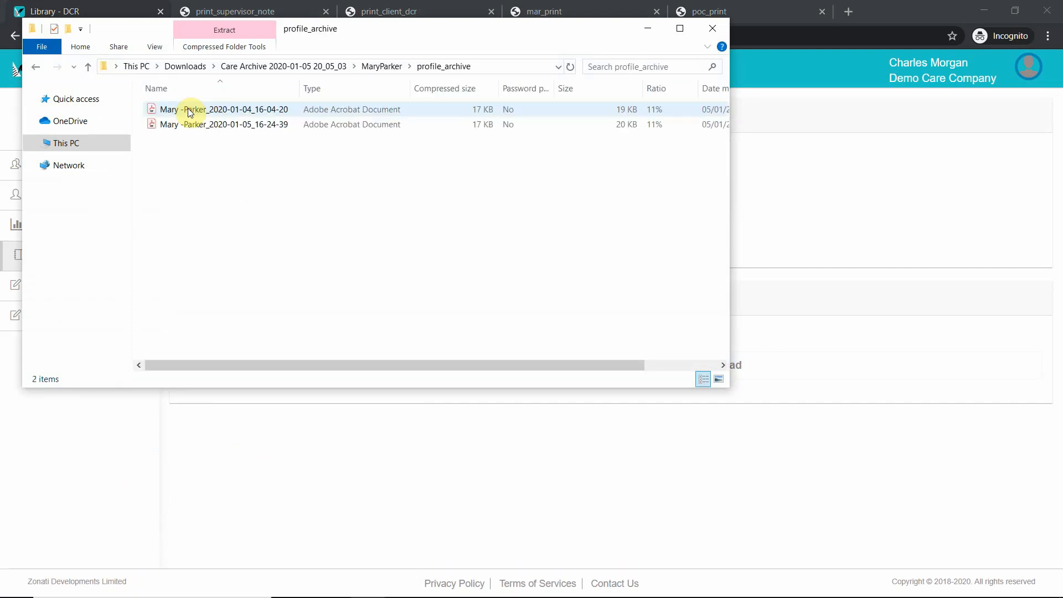
{"action": "left_click", "coordinate": [37, 67]}
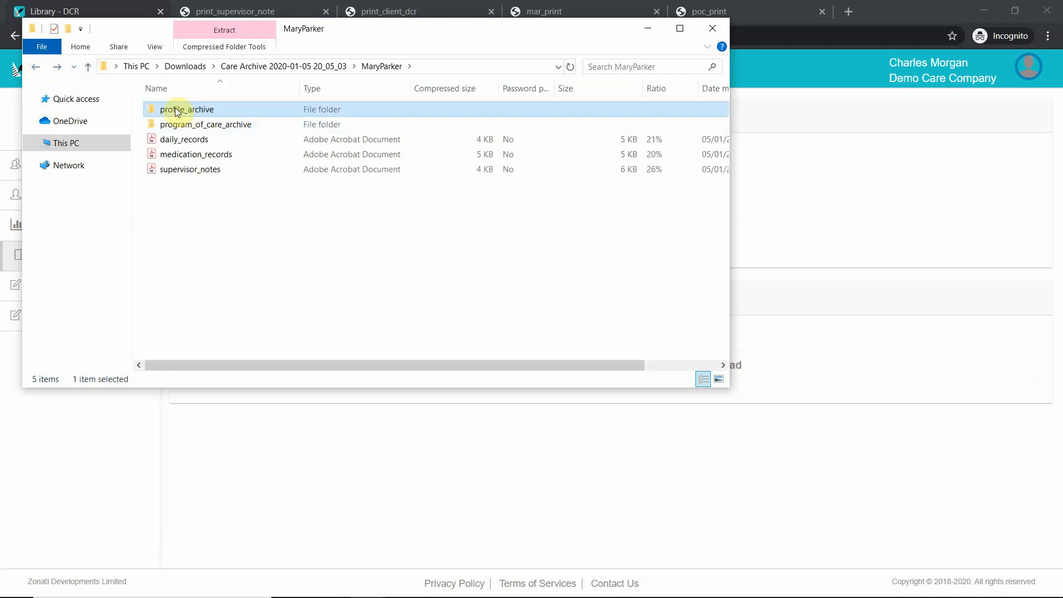
{"action": "double_click", "coordinate": [209, 124]}
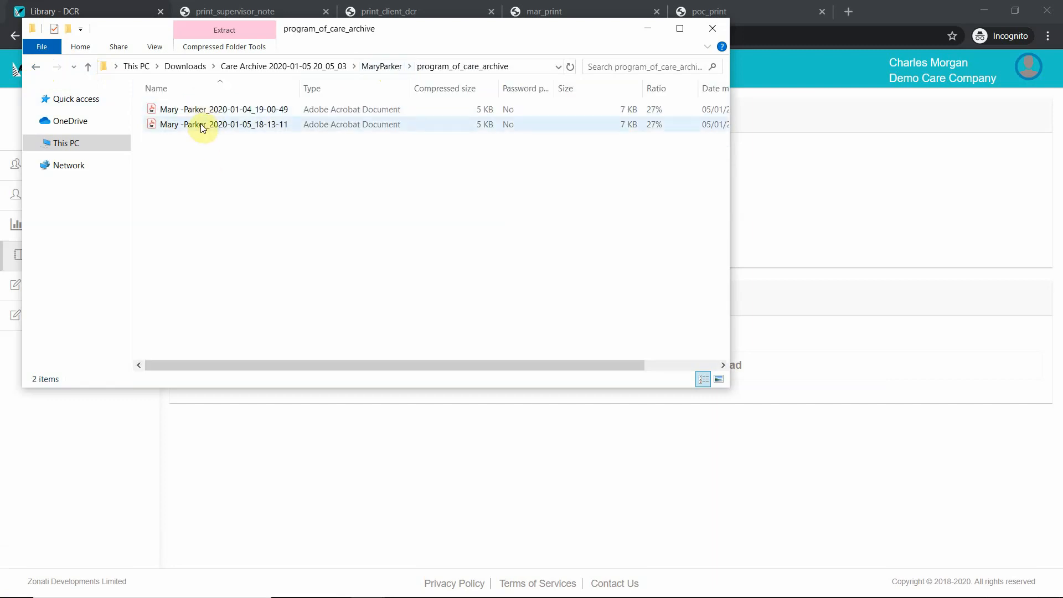
{"action": "left_click", "coordinate": [37, 67]}
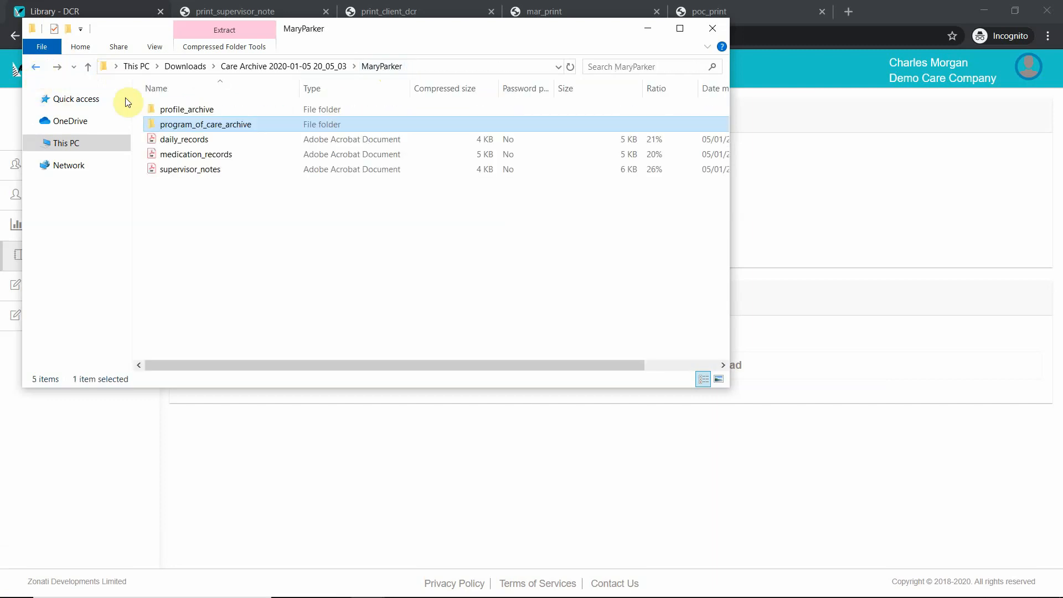
View the contents of the second client's folder in the care archive, and return to the Library page.
{"action": "left_click", "coordinate": [34, 67]}
{"action": "double_click", "coordinate": [186, 125]}
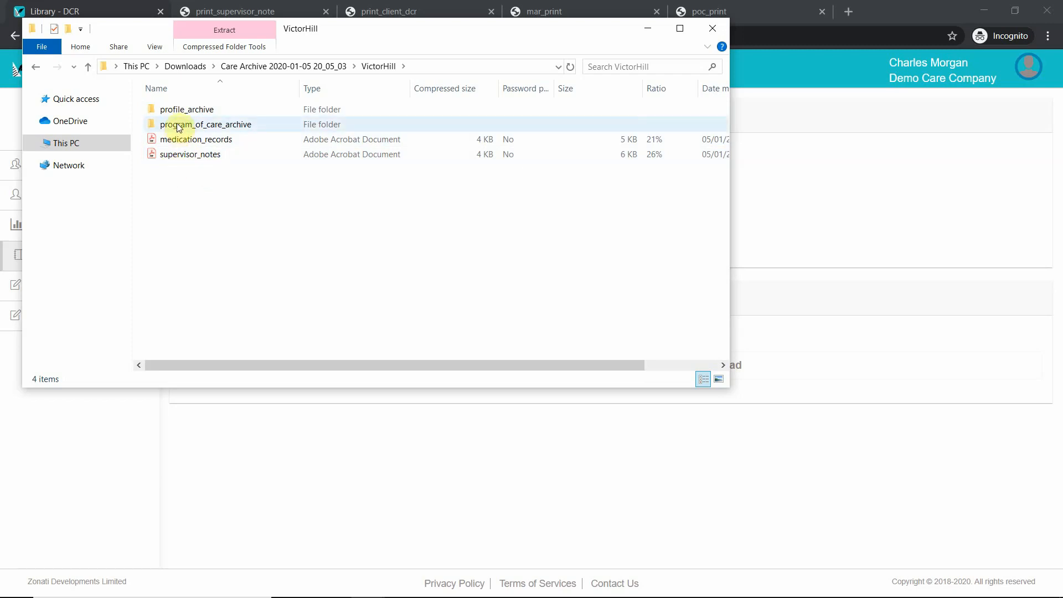
{"action": "left_click", "coordinate": [32, 68]}
{"action": "left_click", "coordinate": [652, 29]}
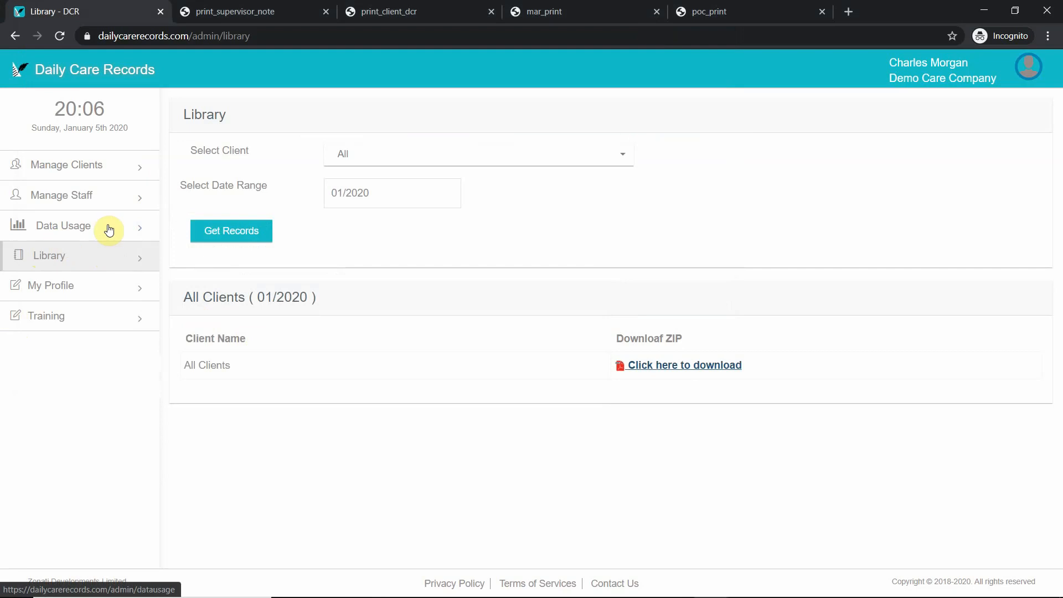
Set the Data Usage date range from 01/01/2020 to 05/01/2020.
{"action": "left_click", "coordinate": [84, 230]}
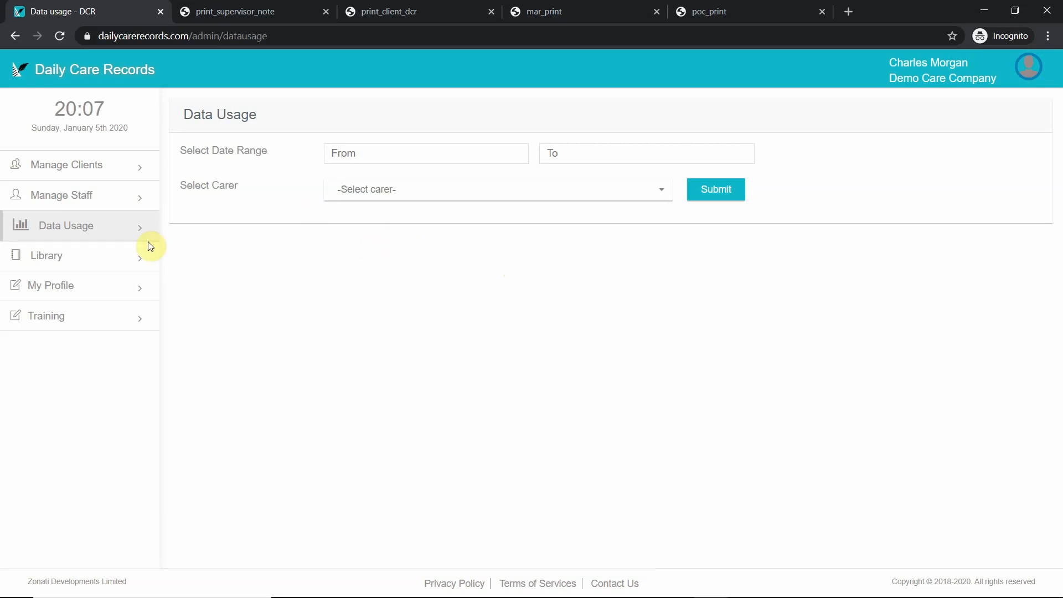
{"action": "left_click", "coordinate": [62, 223]}
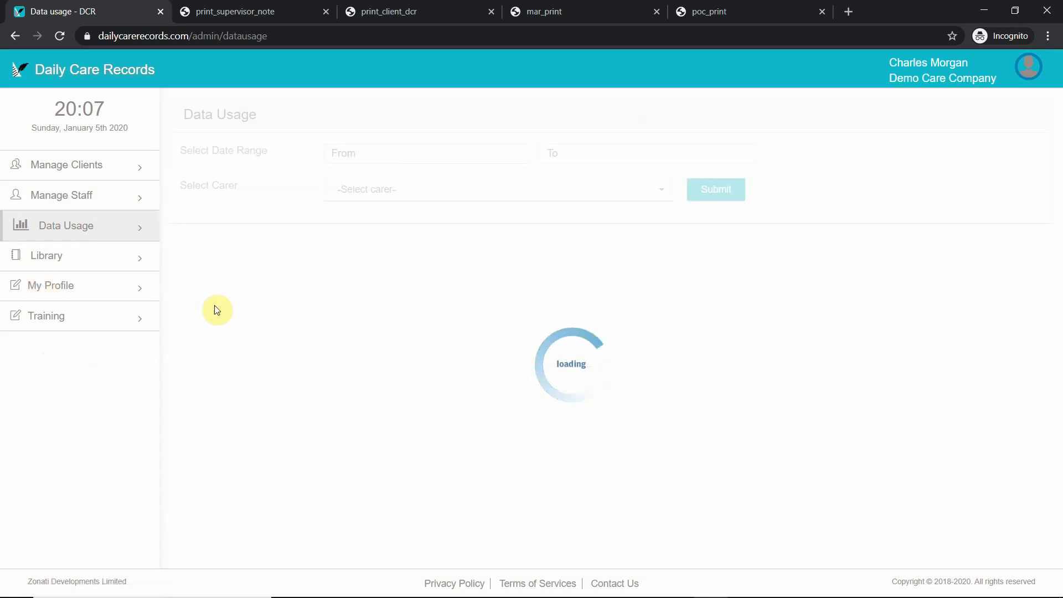
{"action": "left_click", "coordinate": [377, 154]}
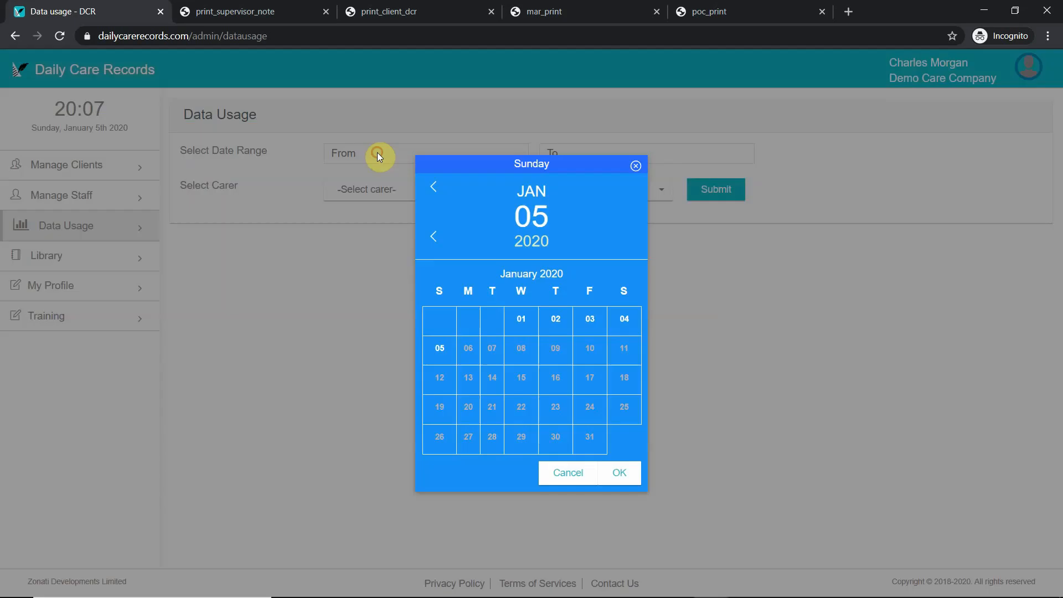
{"action": "left_click", "coordinate": [521, 319]}
{"action": "left_click", "coordinate": [631, 480]}
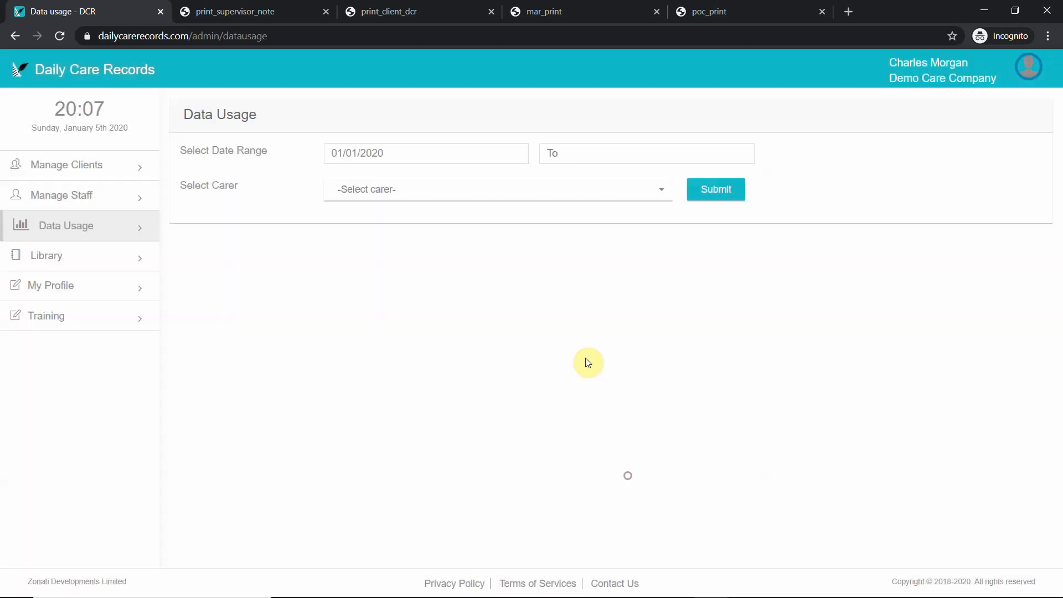
{"action": "left_click", "coordinate": [585, 161]}
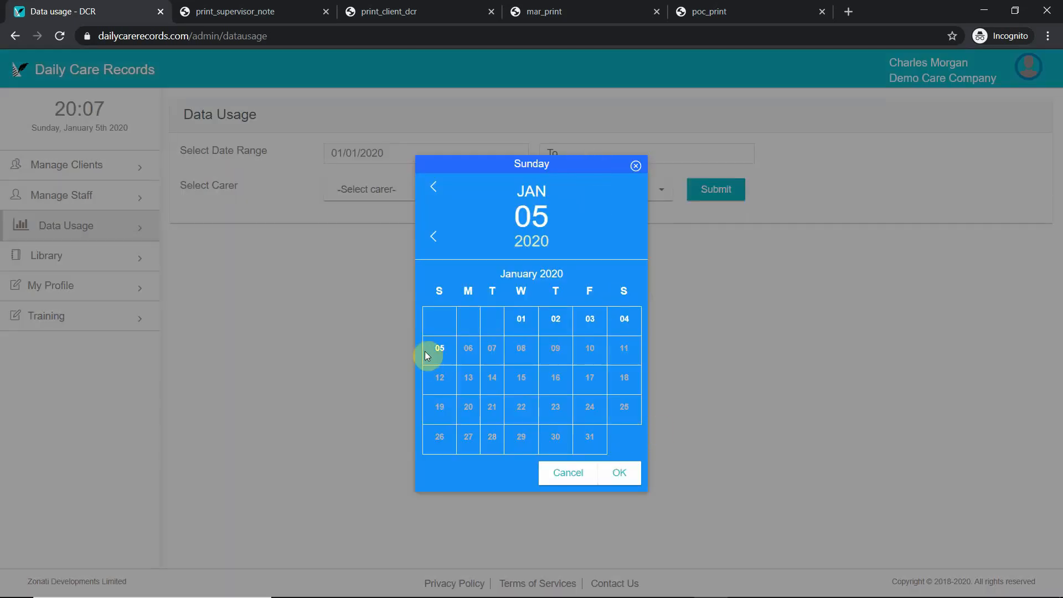
{"action": "left_click", "coordinate": [445, 352]}
{"action": "left_click", "coordinate": [619, 472]}
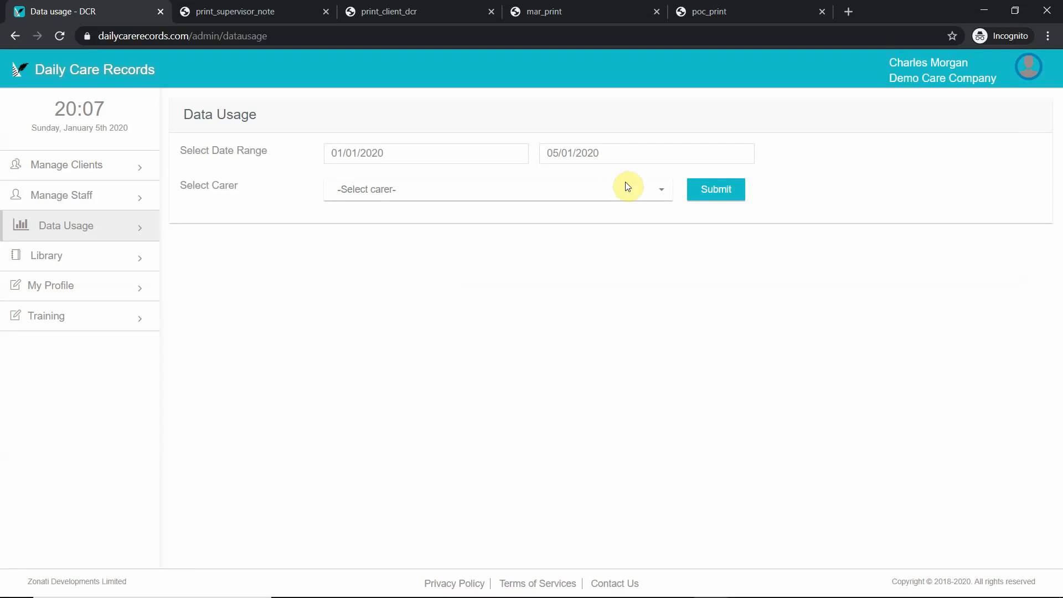
Generate the data usage report for all carers, view its printable version, and return to the Data Usage page.
{"action": "left_click", "coordinate": [628, 193]}
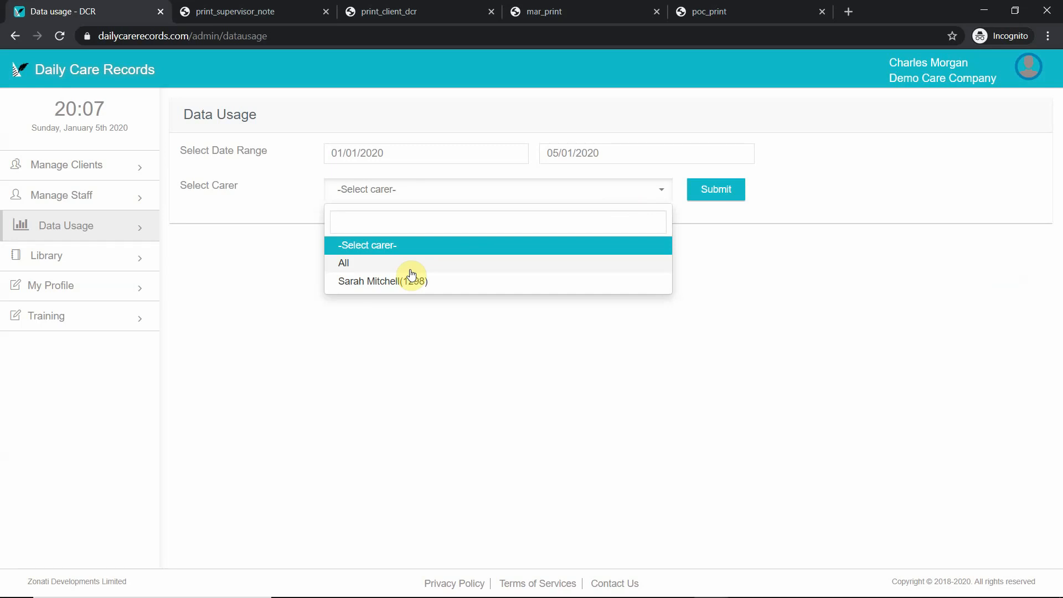
{"action": "left_click", "coordinate": [467, 270]}
{"action": "left_click", "coordinate": [712, 194]}
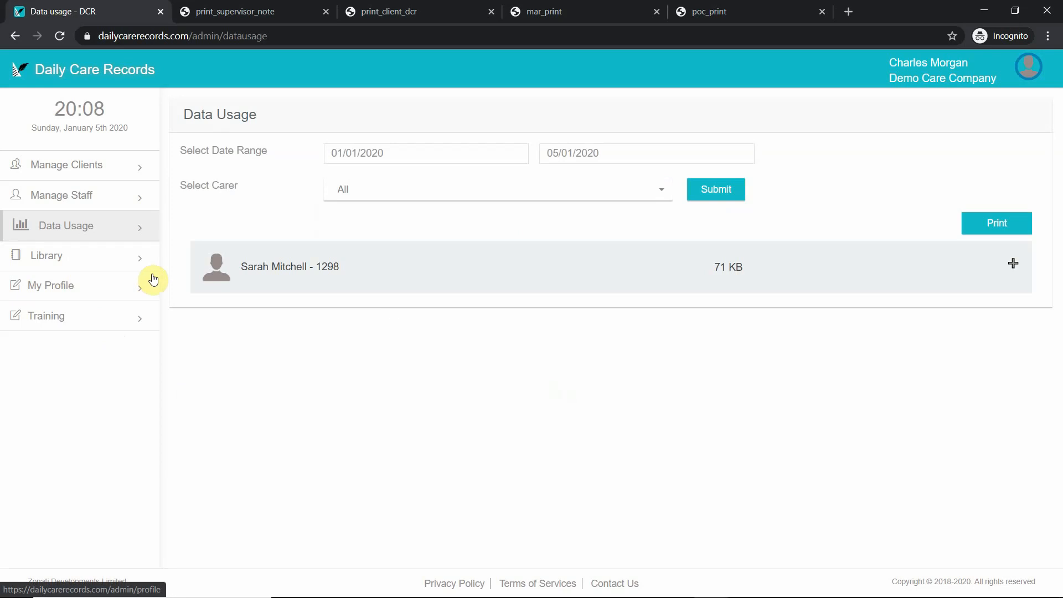
{"action": "left_click", "coordinate": [996, 225]}
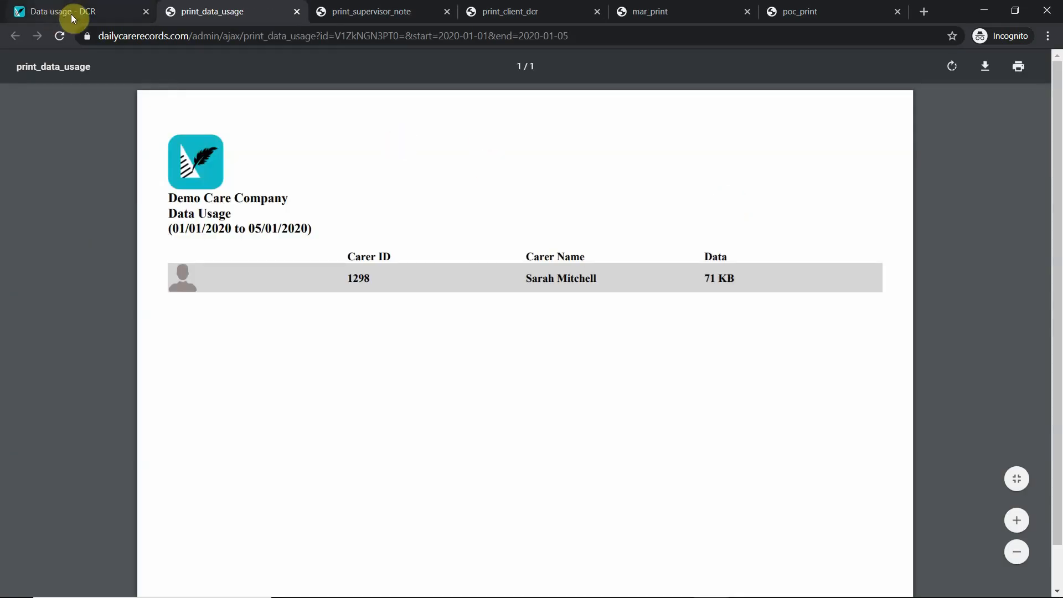
{"action": "left_click", "coordinate": [70, 15]}
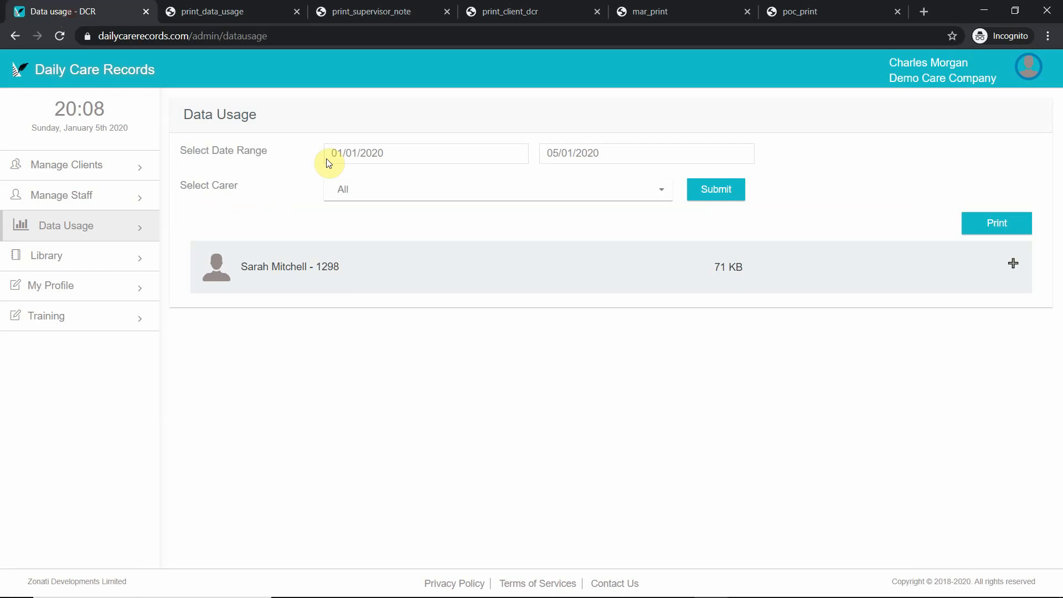
Close the data usage, supervisor note, client DCR, MAR and POC print pages.
{"action": "left_click", "coordinate": [294, 14]}
{"action": "left_click", "coordinate": [294, 13]}
{"action": "left_click", "coordinate": [295, 13]}
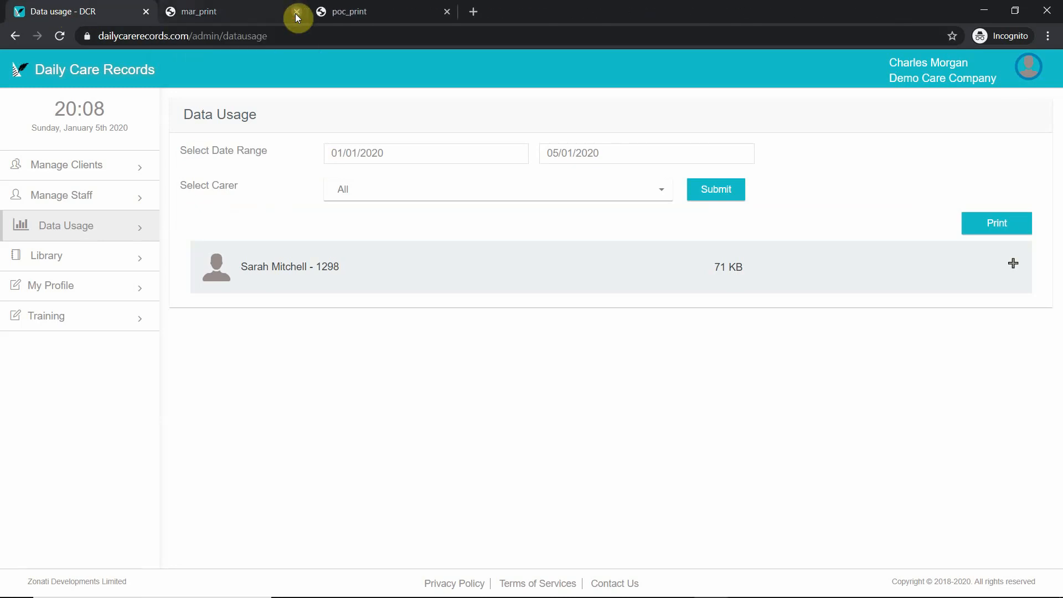
{"action": "left_click", "coordinate": [294, 14]}
{"action": "left_click", "coordinate": [297, 12]}
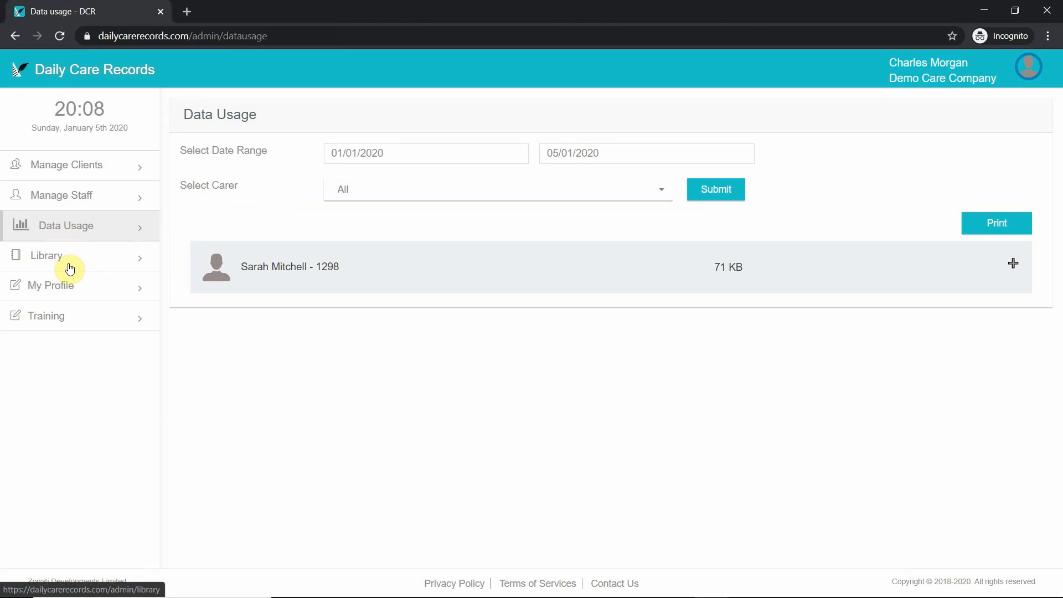
View the account profile page, and look up the medication records of the first and second listed clients.
{"action": "left_click", "coordinate": [78, 291]}
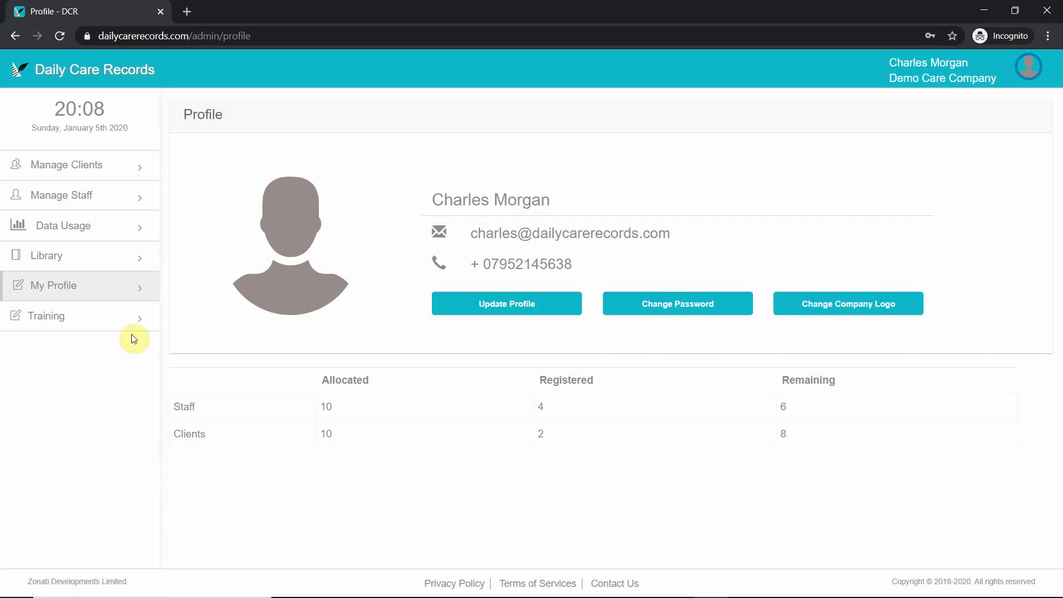
{"action": "left_click", "coordinate": [108, 174]}
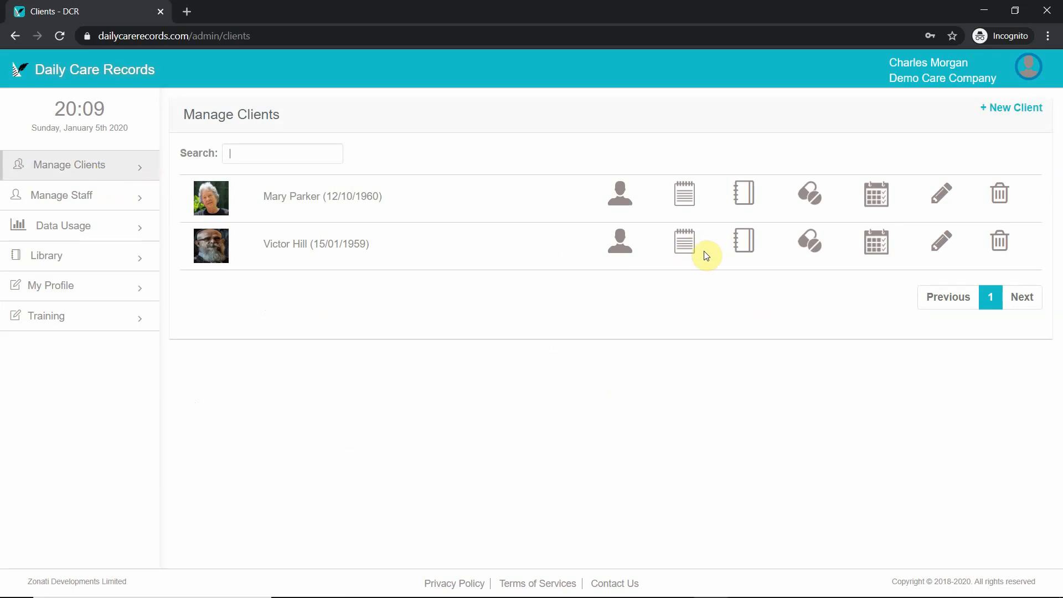
{"action": "left_click", "coordinate": [813, 204]}
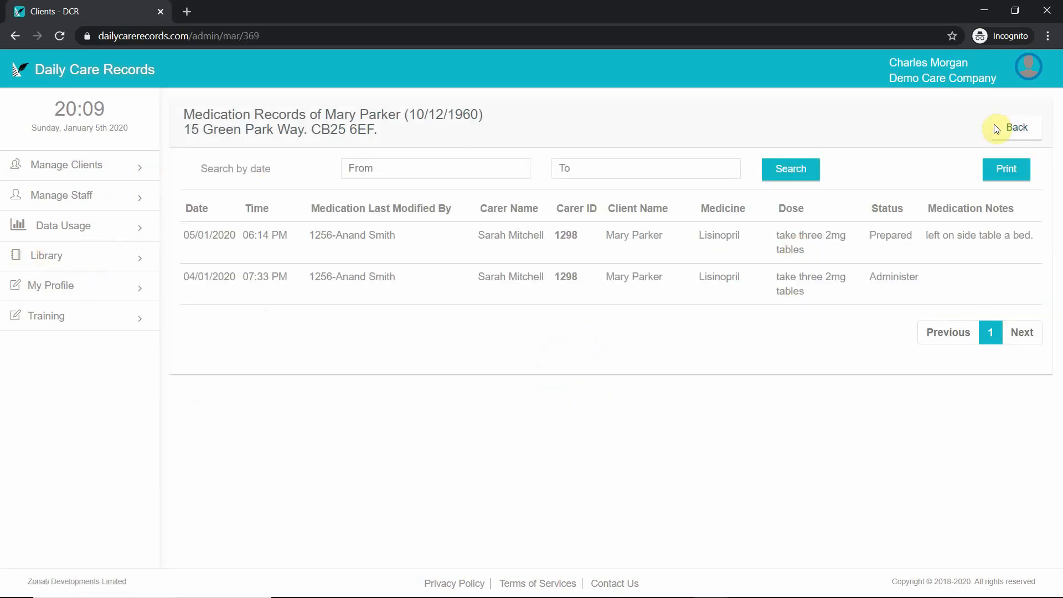
{"action": "left_click", "coordinate": [1017, 129]}
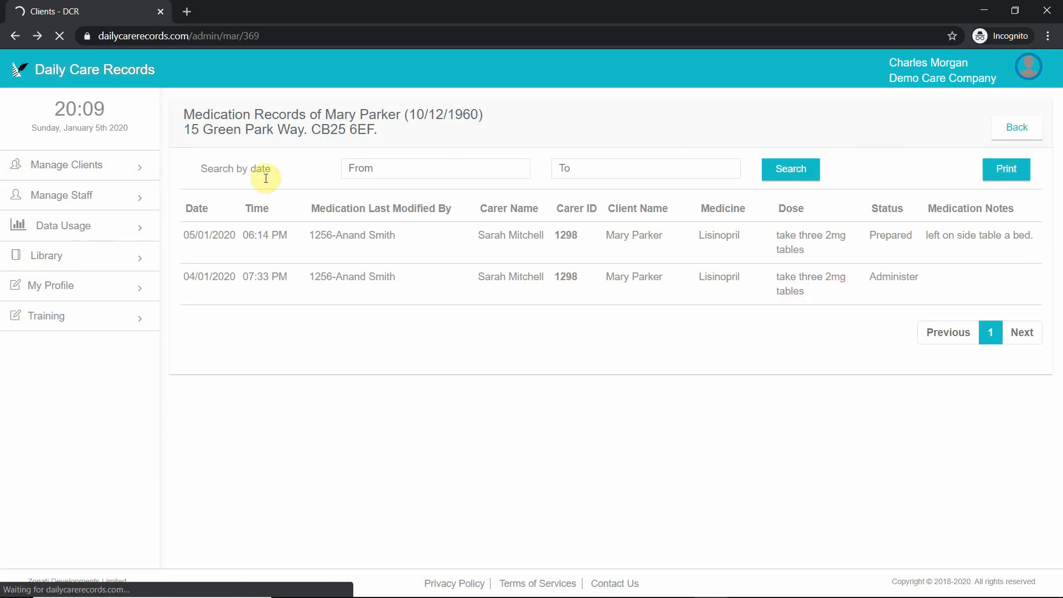
{"action": "left_click", "coordinate": [62, 171]}
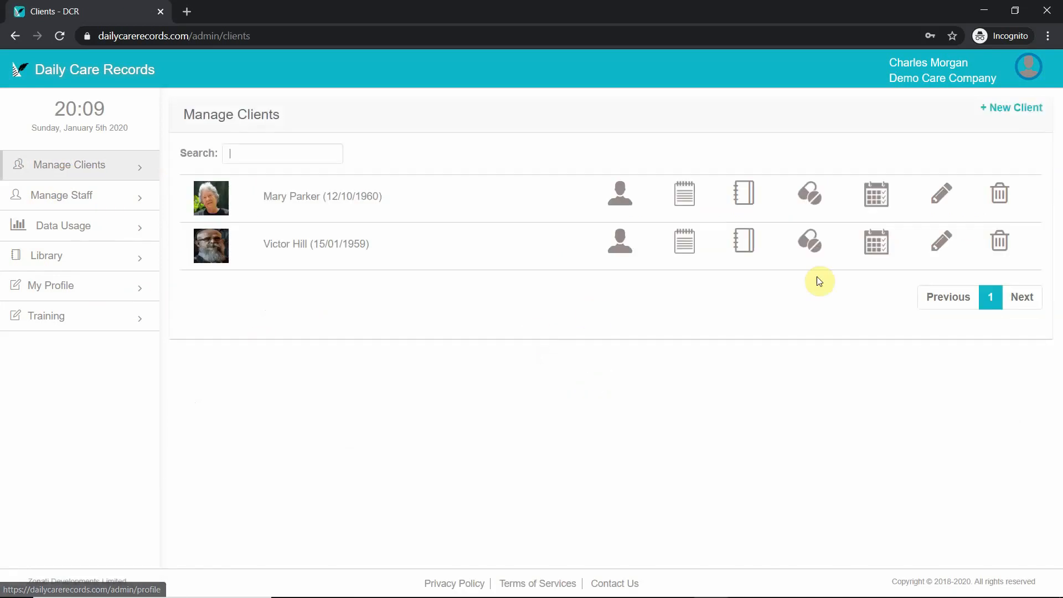
{"action": "left_click", "coordinate": [812, 241]}
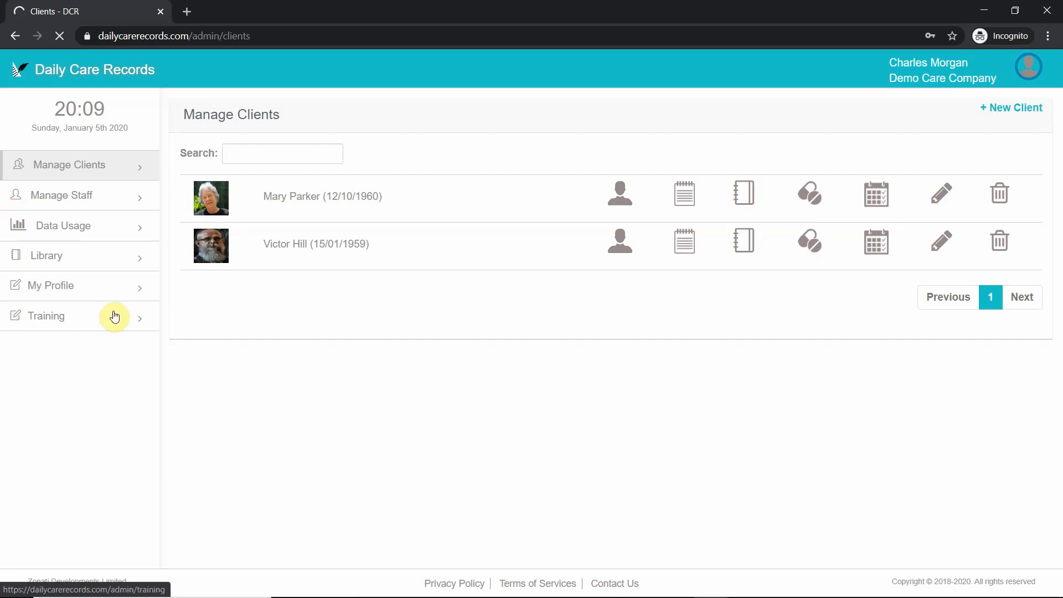
Bring up the profile update form on the account profile to view its fields, and cancel it.
{"action": "left_click", "coordinate": [66, 287]}
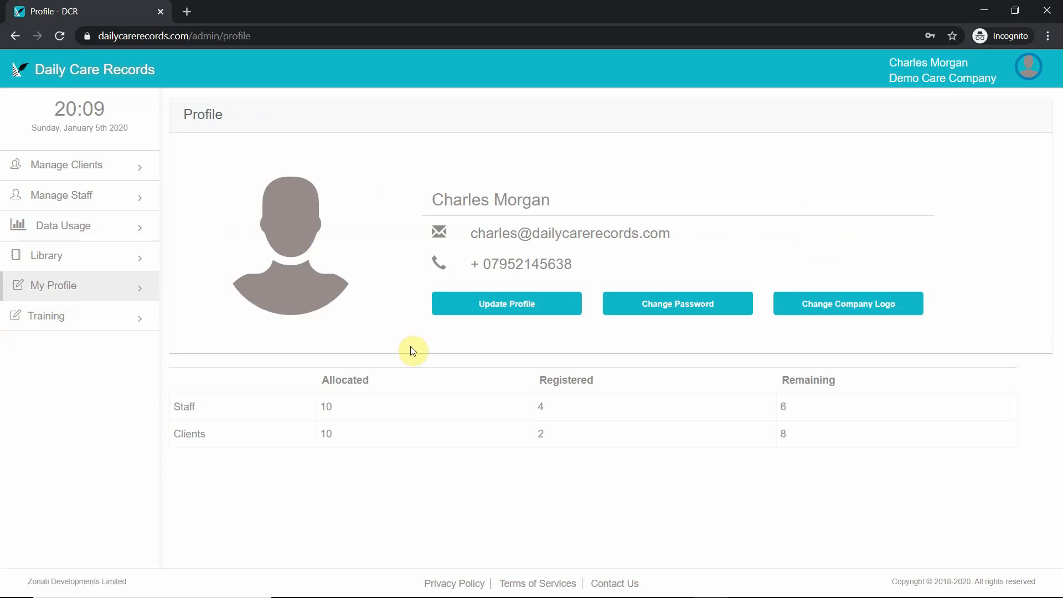
{"action": "left_click", "coordinate": [507, 302]}
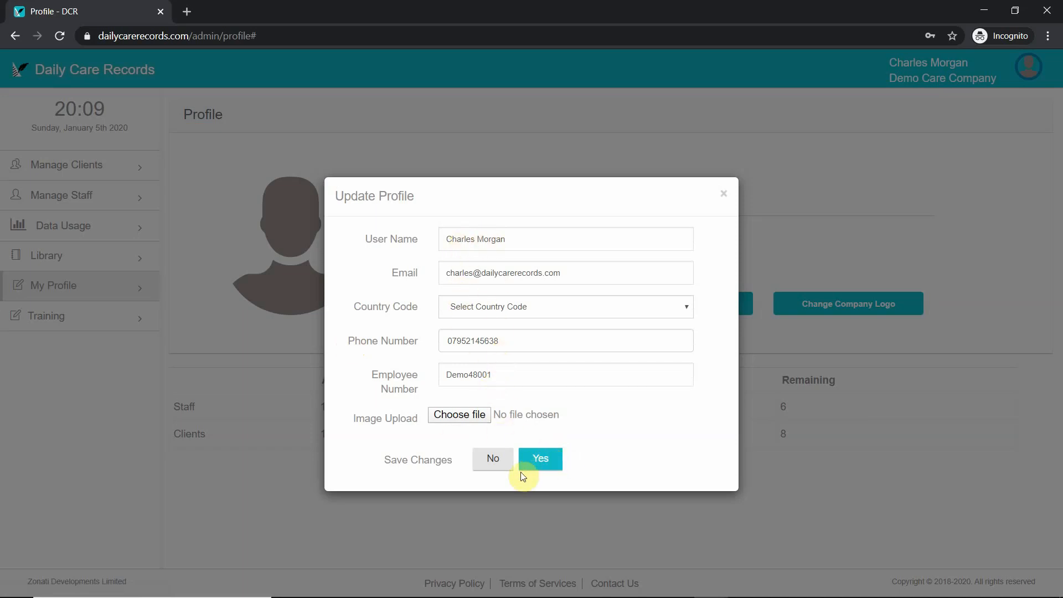
{"action": "left_click", "coordinate": [489, 459]}
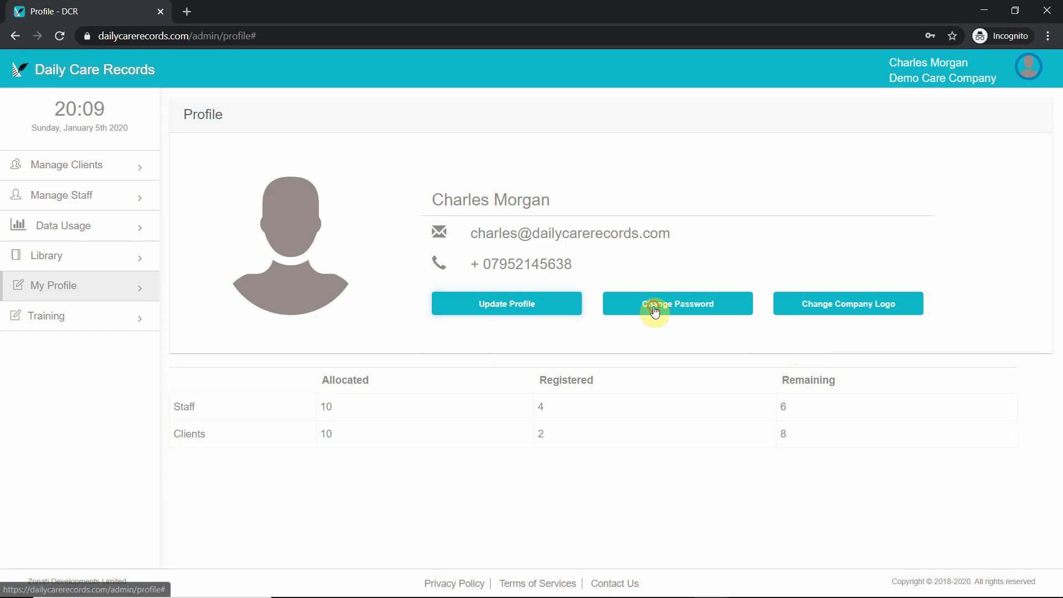
Bring up the password change form, try the Old Password visibility toggle, and cancel without saving.
{"action": "left_click", "coordinate": [654, 310]}
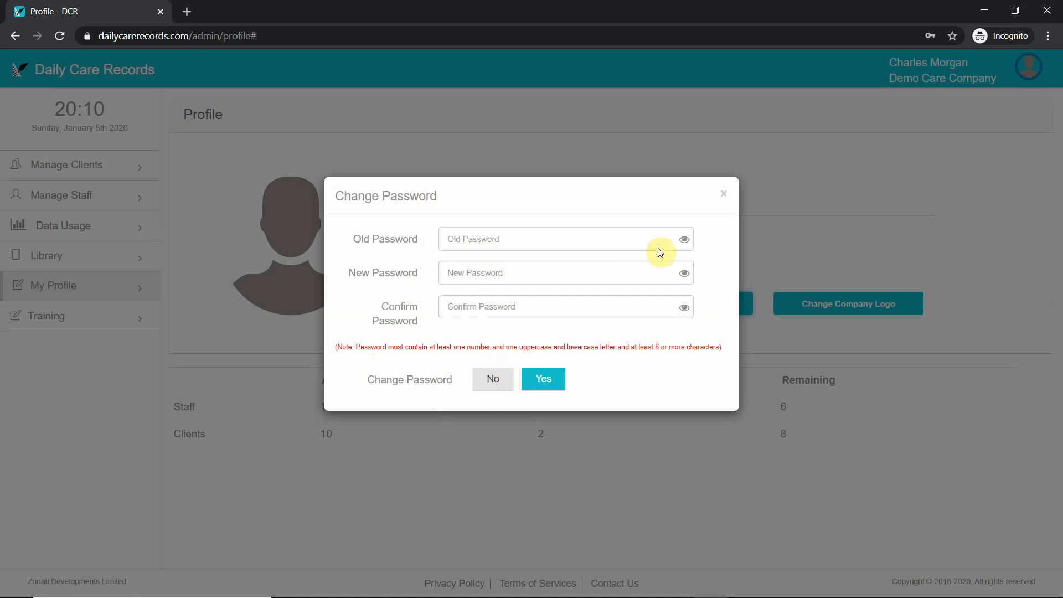
{"action": "left_click", "coordinate": [685, 242]}
{"action": "left_click", "coordinate": [685, 240]}
{"action": "left_click", "coordinate": [493, 385]}
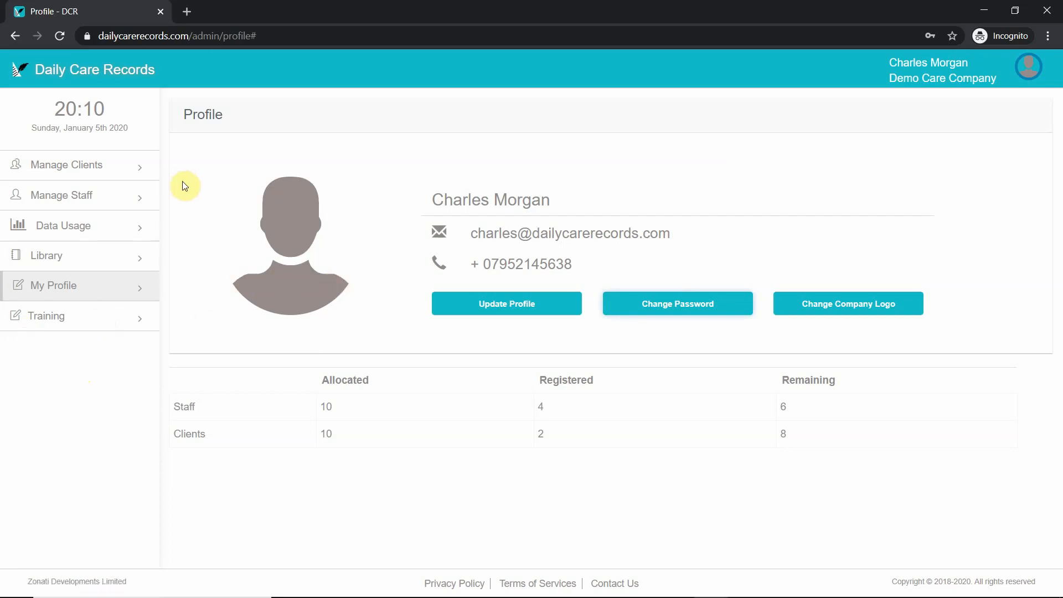
View the available training videos, and return to the client management list.
{"action": "left_click", "coordinate": [48, 325]}
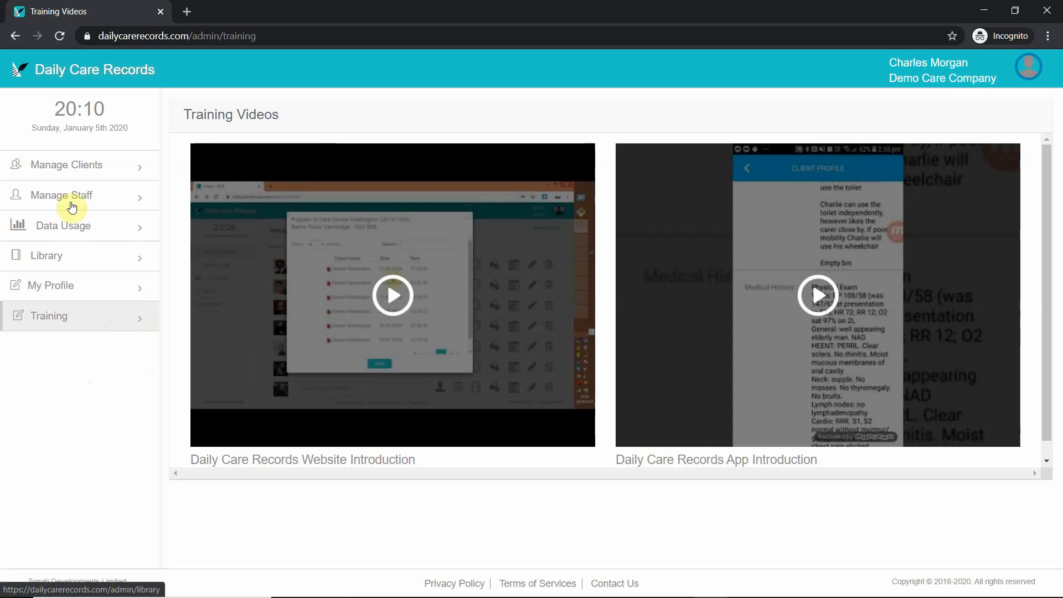
{"action": "left_click", "coordinate": [84, 169]}
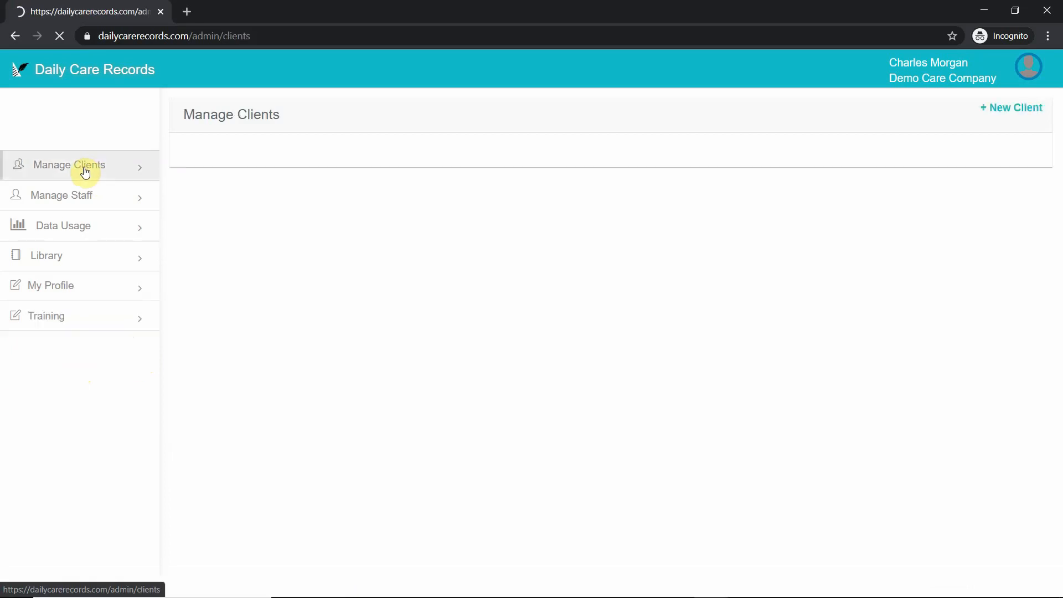